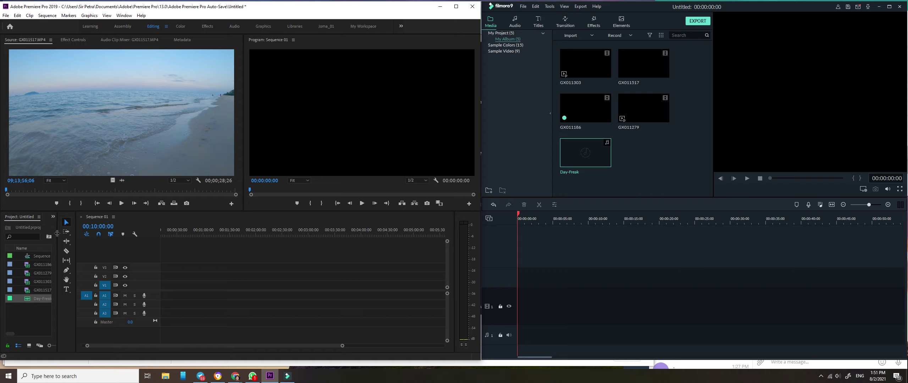
# - Widen the Project panel so full clip names and frame rates are visible
pyautogui.moveTo(75, 233); pyautogui.dragTo(135, 233)
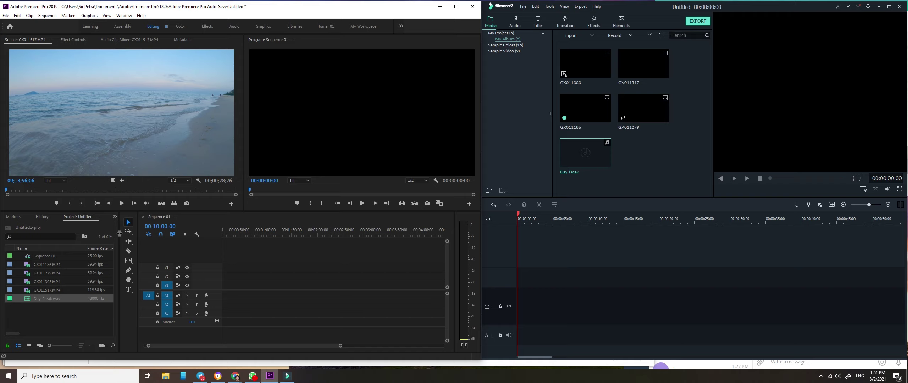
pyautogui.click(51, 269)
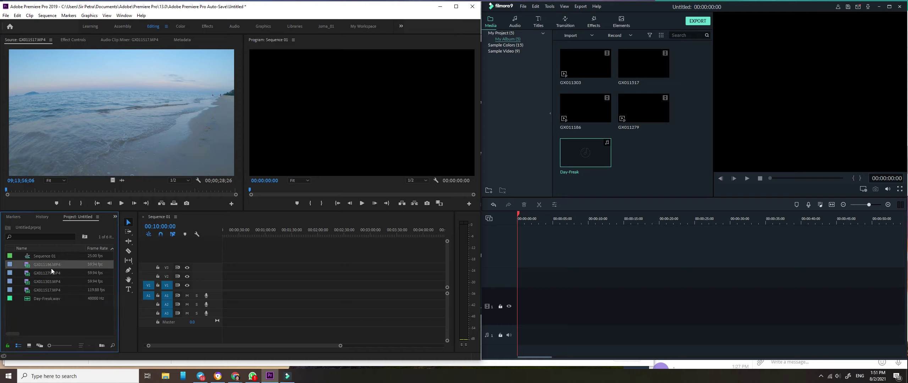
pyautogui.click(47, 266)
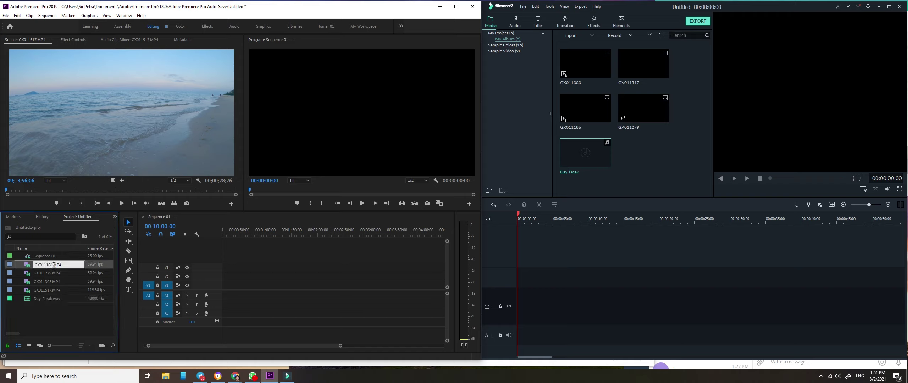
pyautogui.click(64, 274)
# - Preview GX011186, GX011279, GX011303 and GX011517 in the Source monitor
pyautogui.doubleClick(64, 264)
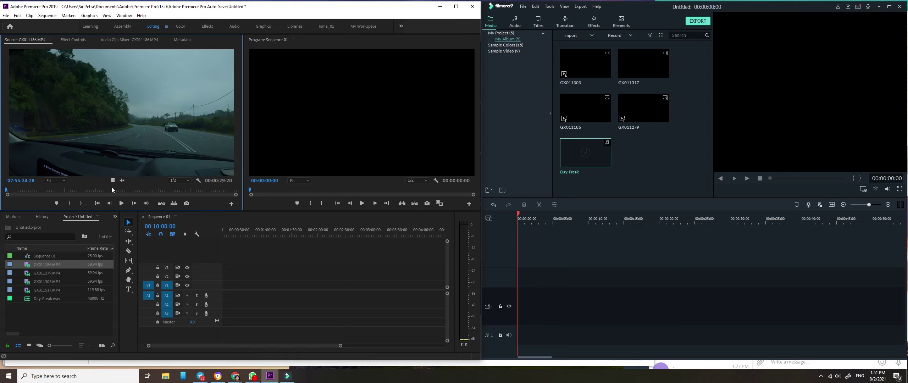
pyautogui.doubleClick(65, 272)
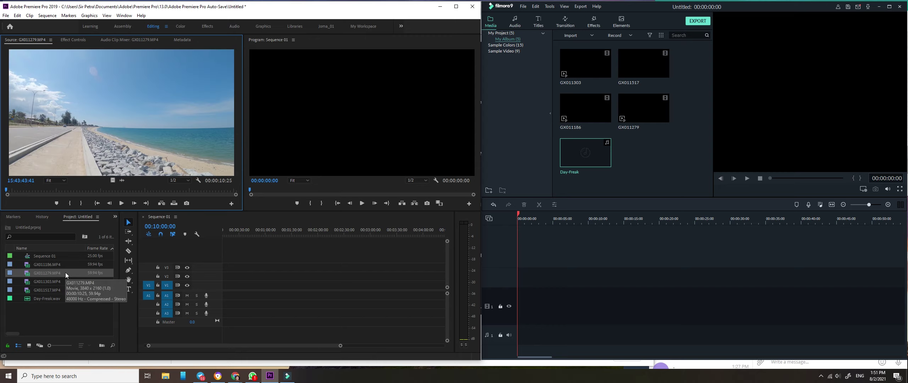
pyautogui.doubleClick(68, 282)
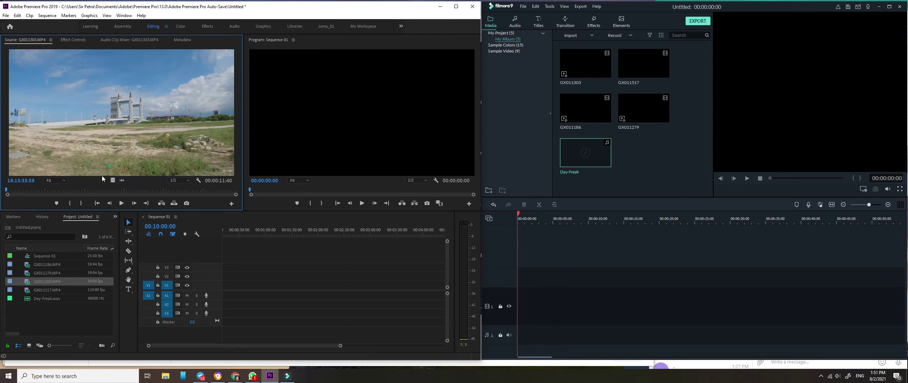
pyautogui.doubleClick(67, 289)
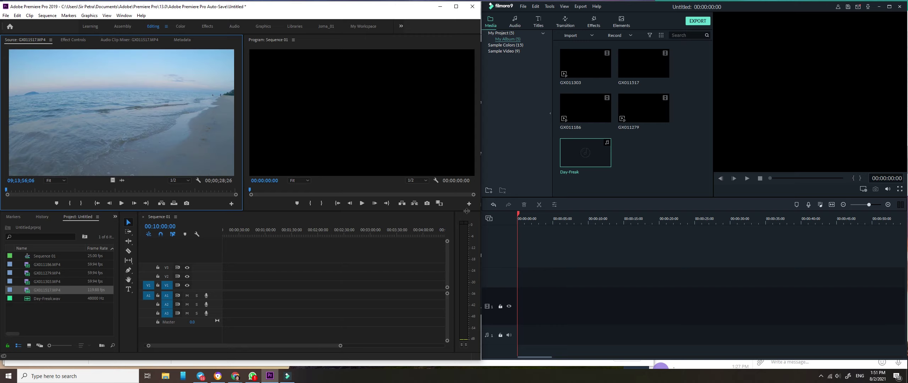
pyautogui.click(684, 96)
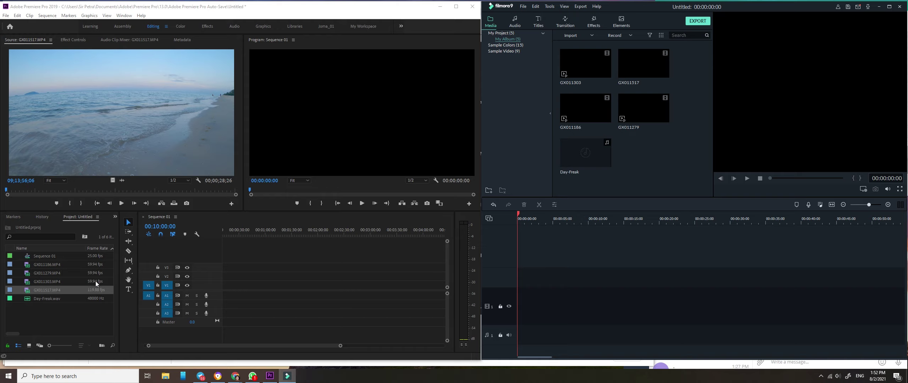
# - Select the four MP4 clips from GX011186 through GX011517, leaving Day-Freak.wav unselected
pyautogui.click(42, 268)
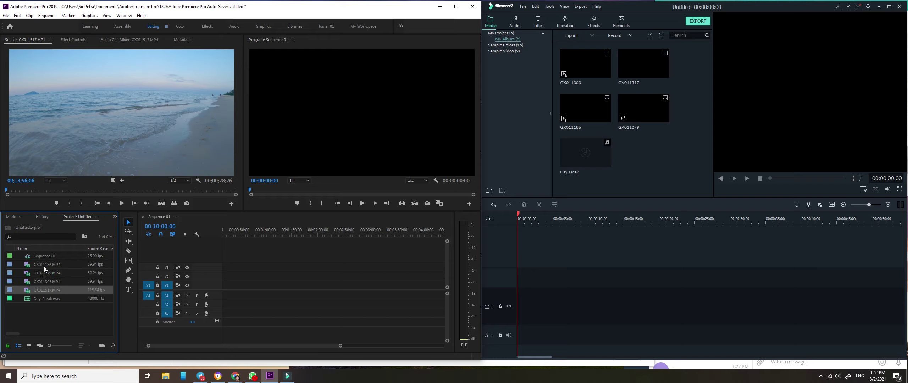
pyautogui.click(41, 268)
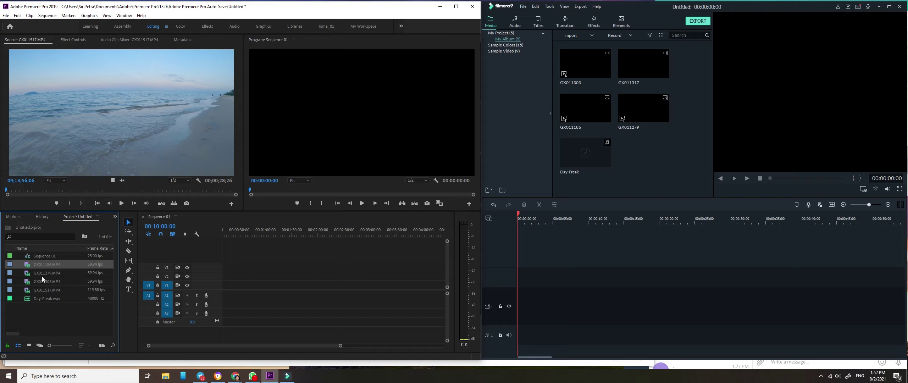
pyautogui.click(47, 300)
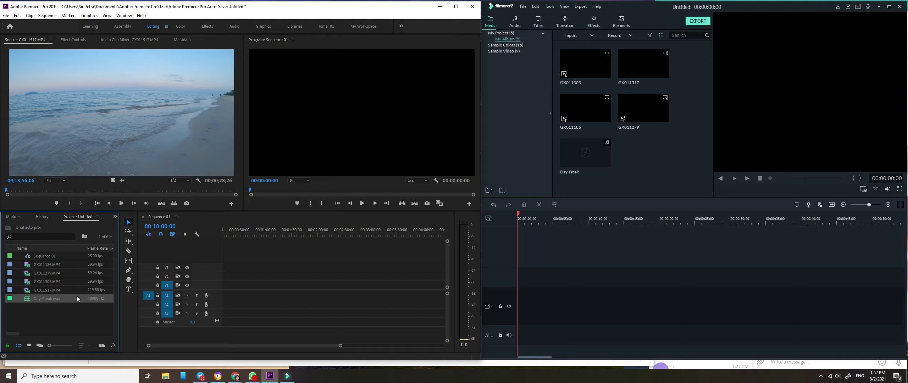
pyautogui.click(51, 315)
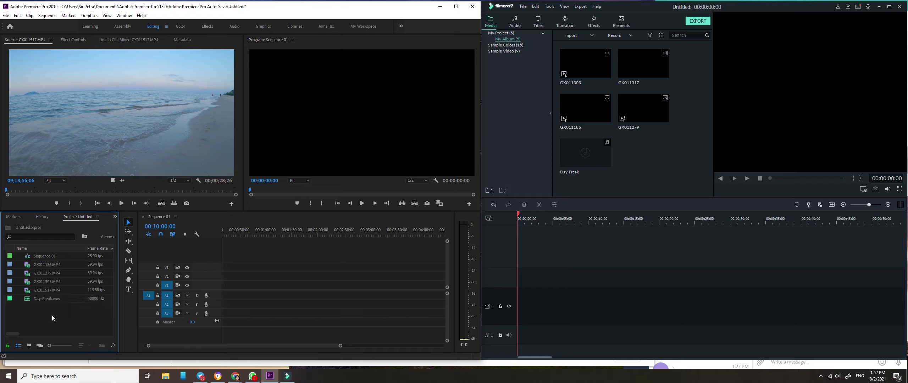
pyautogui.click(43, 265)
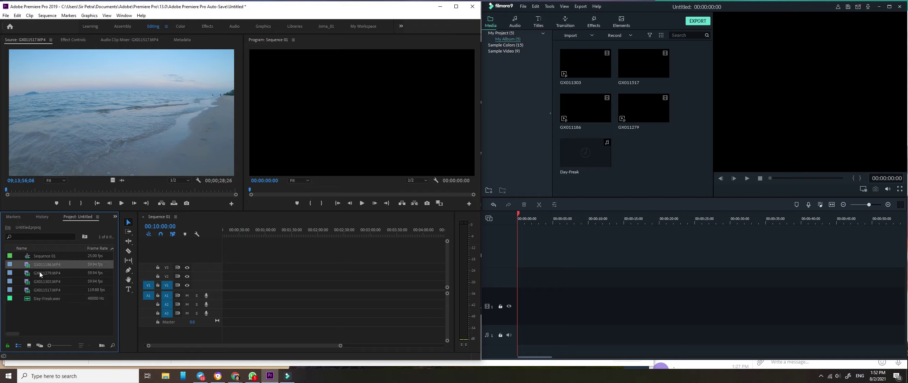
pyautogui.keyDown('shift'); pyautogui.click(39, 291); pyautogui.keyUp('shift')
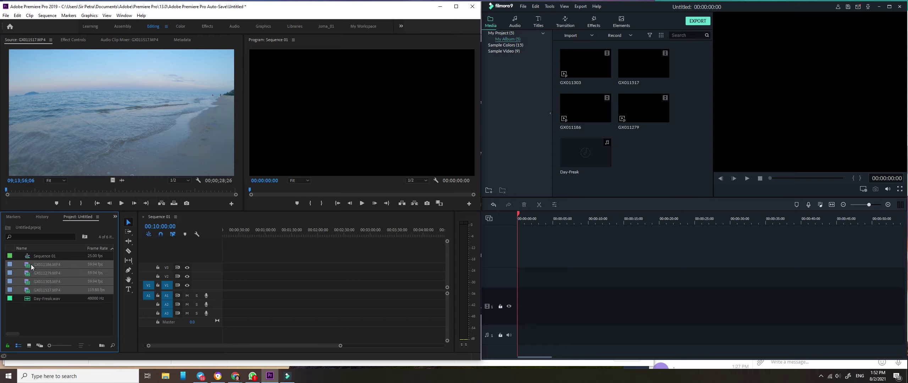
# - Drop the four clips onto V1 of Sequence 01, keeping the existing sequence settings
pyautogui.moveTo(40, 263); pyautogui.dragTo(253, 286)
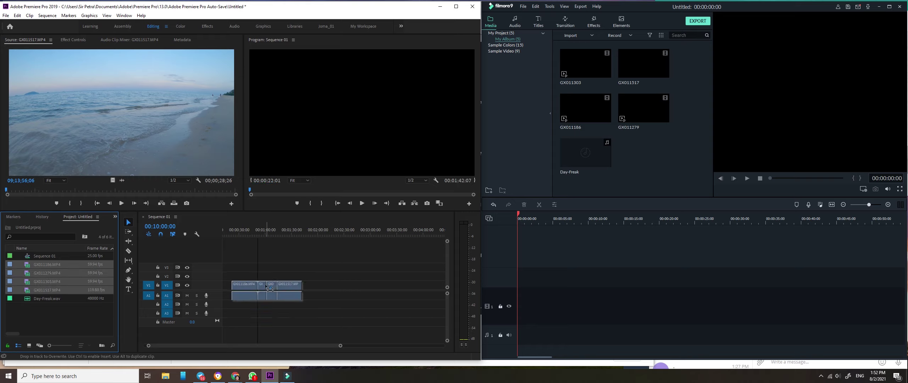
pyautogui.moveTo(253, 287); pyautogui.dragTo(265, 291)
pyautogui.click(296, 201)
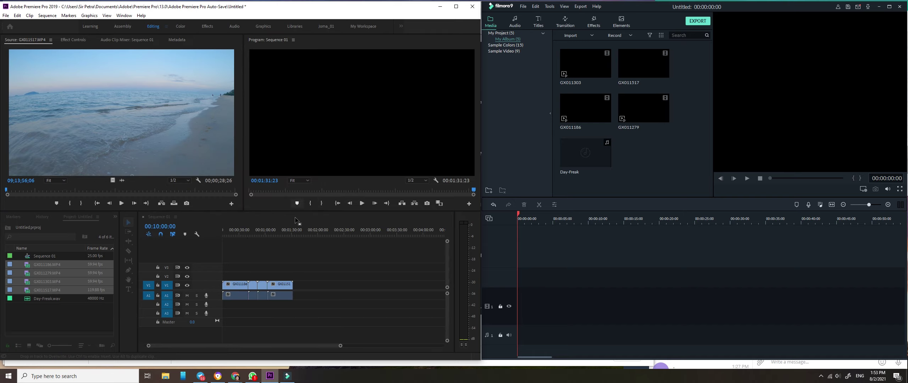
# - Shift the clips to start at 00:00, then park the playhead at 00:00:35:15
pyautogui.scroll(1, 243, 299)
pyautogui.click(249, 284)
pyautogui.moveTo(248, 284); pyautogui.dragTo(240, 291)
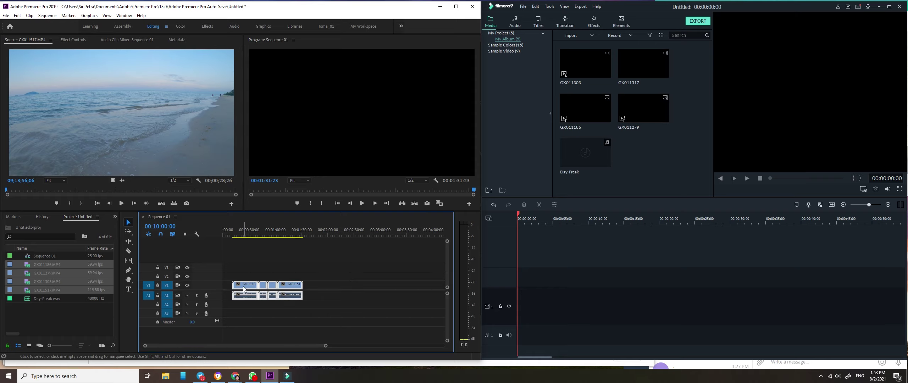
pyautogui.click(356, 289)
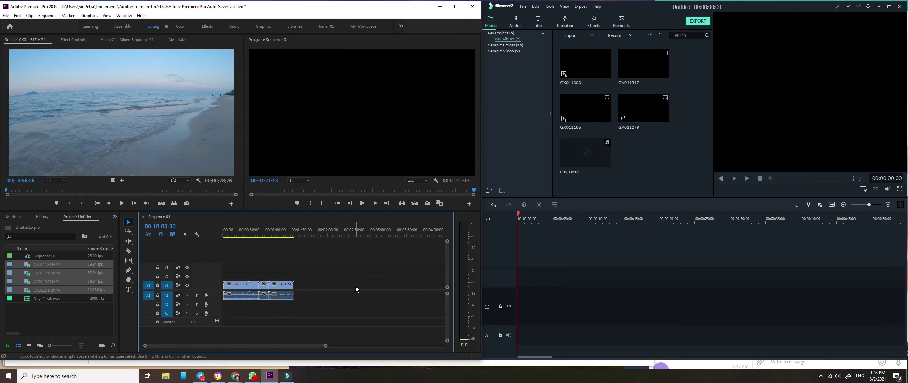
pyautogui.click(234, 284)
pyautogui.click(232, 234)
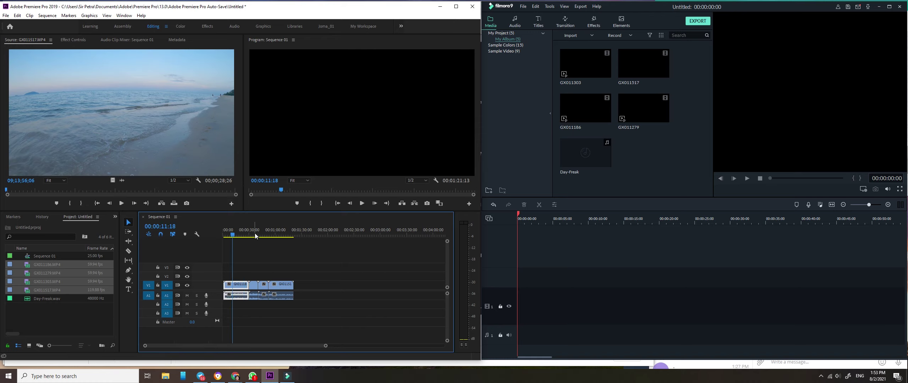
pyautogui.click(255, 233)
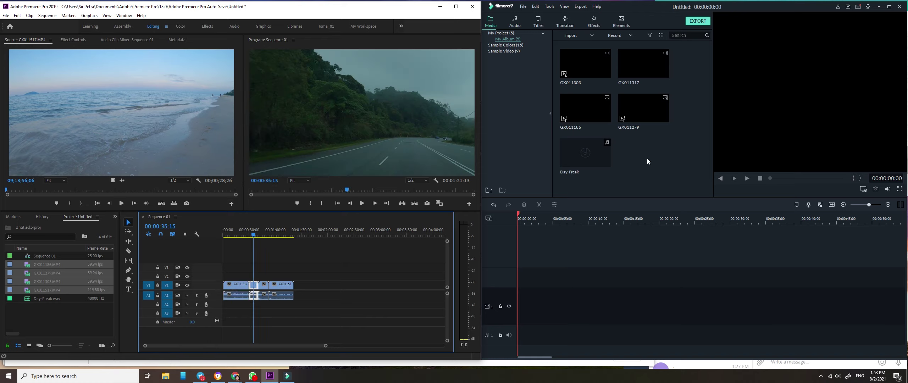
# - Put all four media clips on Filmora's video track 1 with DON'T CHANGE, then fit the timeline
pyautogui.moveTo(687, 106); pyautogui.dragTo(578, 74)
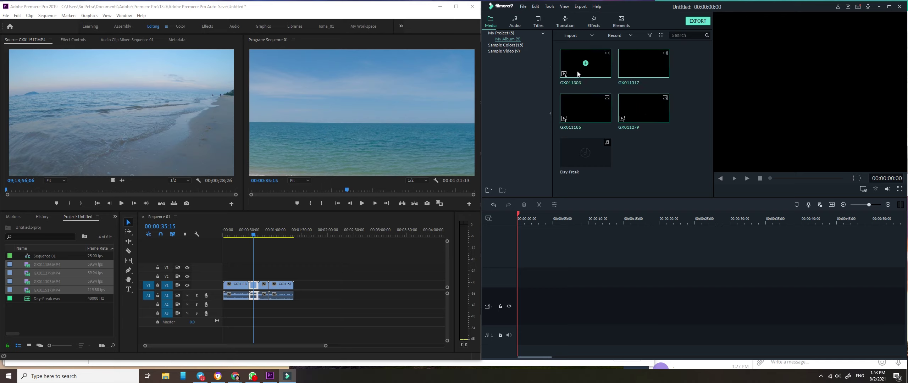
pyautogui.moveTo(574, 75); pyautogui.dragTo(505, 308)
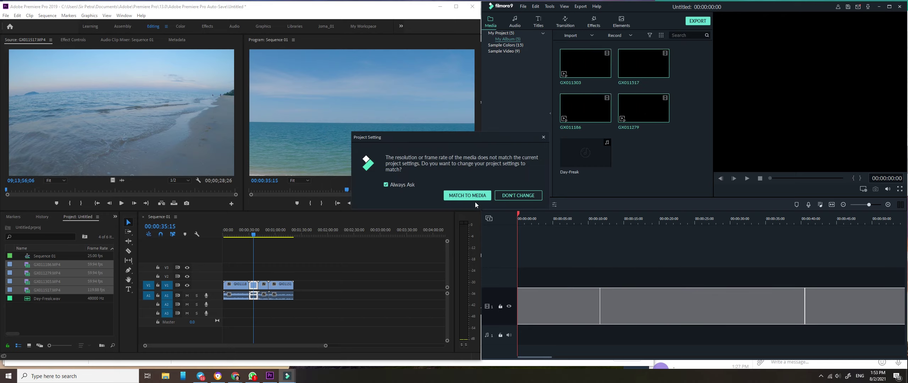
pyautogui.click(520, 194)
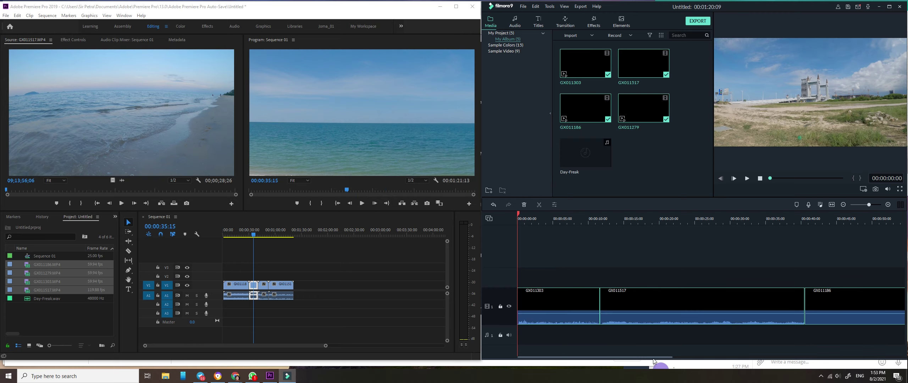
pyautogui.moveTo(782, 217); pyautogui.dragTo(572, 223)
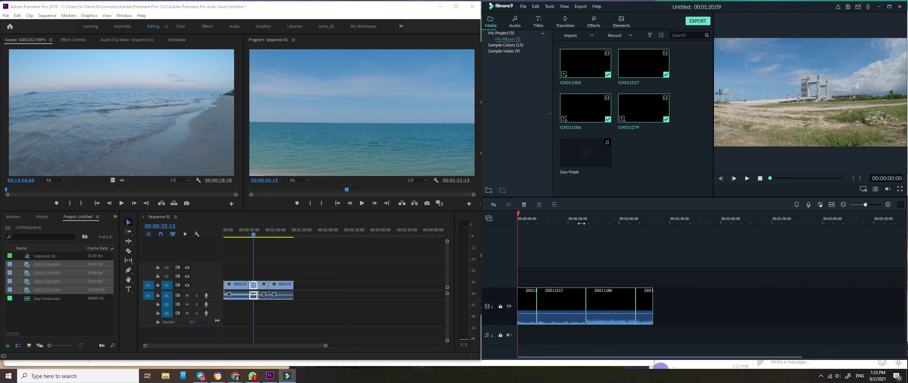
pyautogui.click(527, 220)
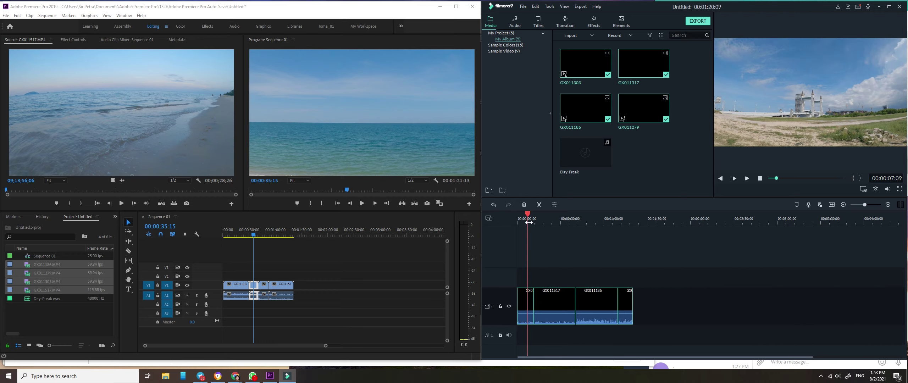
pyautogui.click(563, 220)
pyautogui.click(594, 222)
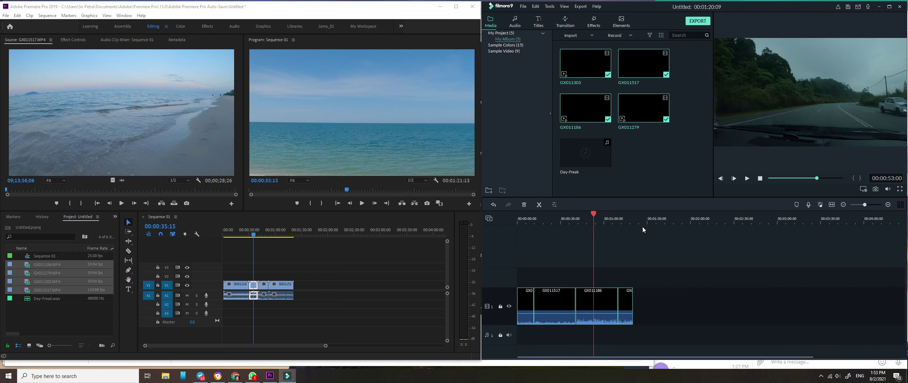
pyautogui.click(630, 220)
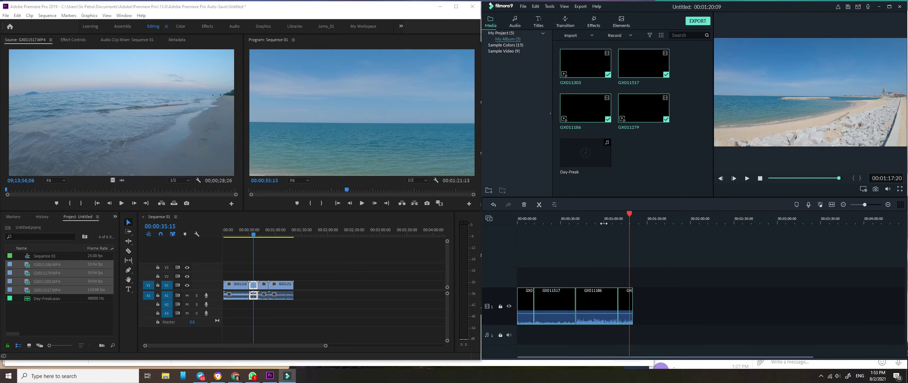
pyautogui.click(581, 221)
pyautogui.click(557, 221)
pyautogui.click(525, 220)
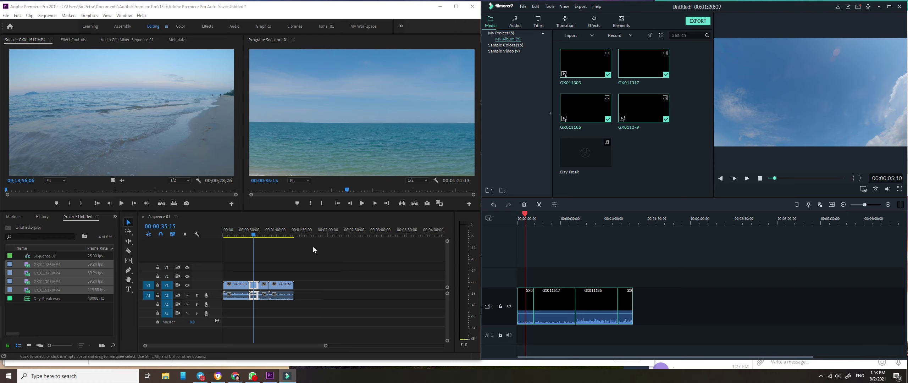
pyautogui.click(234, 248)
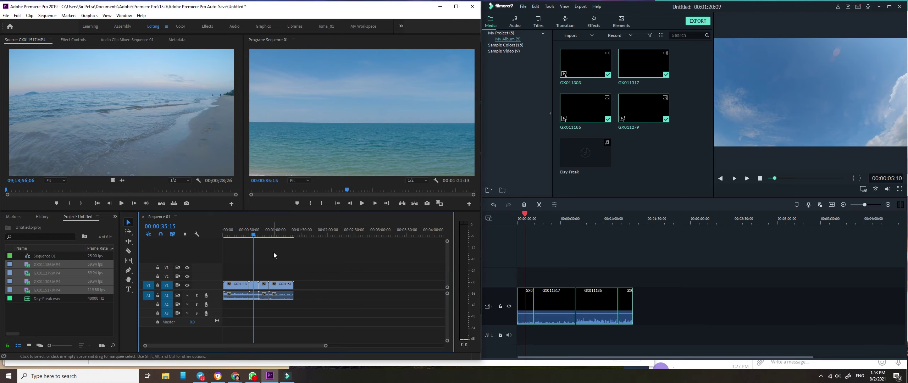
pyautogui.click(303, 235)
pyautogui.moveTo(302, 235); pyautogui.dragTo(293, 237)
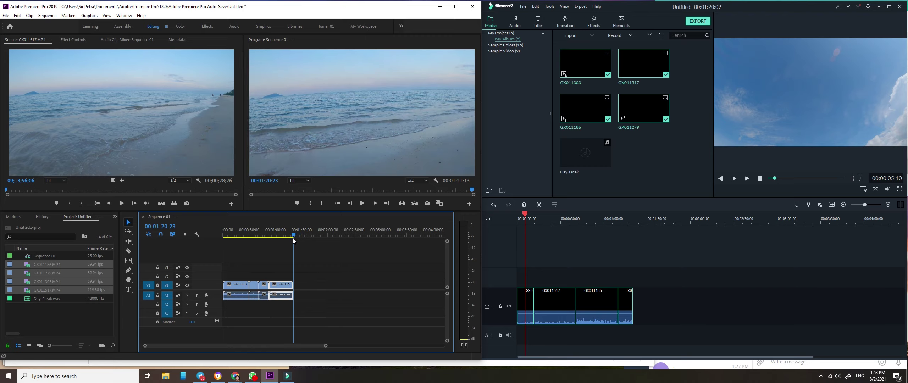
pyautogui.moveTo(525, 214)
pyautogui.mouseDown()
pyautogui.moveTo(510, 218)
pyautogui.moveTo(628, 220)
pyautogui.mouseUp()
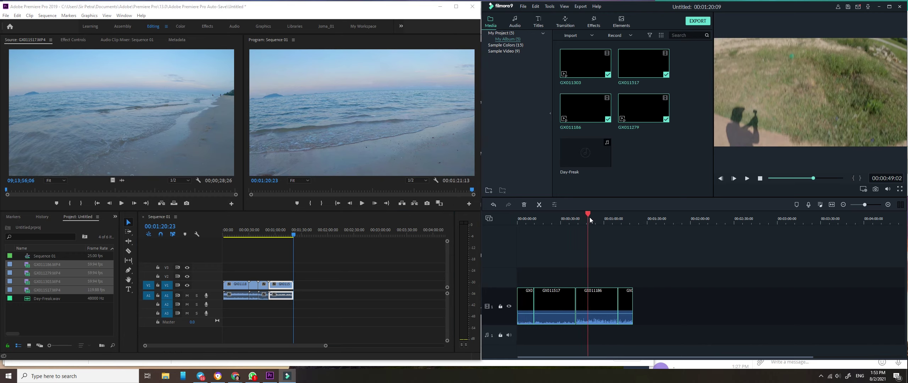
pyautogui.moveTo(629, 220); pyautogui.dragTo(538, 222)
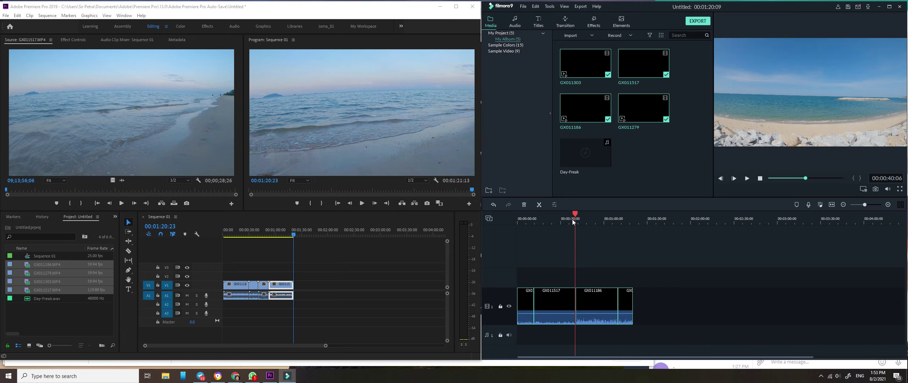
pyautogui.moveTo(294, 234); pyautogui.dragTo(229, 237)
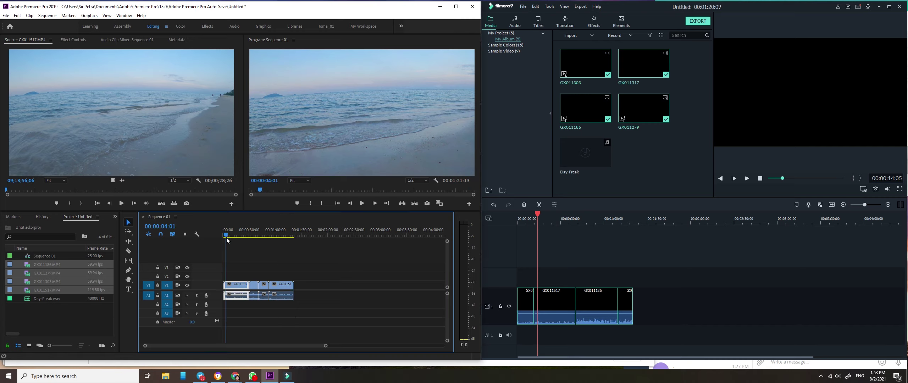
pyautogui.click(240, 235)
pyautogui.click(254, 236)
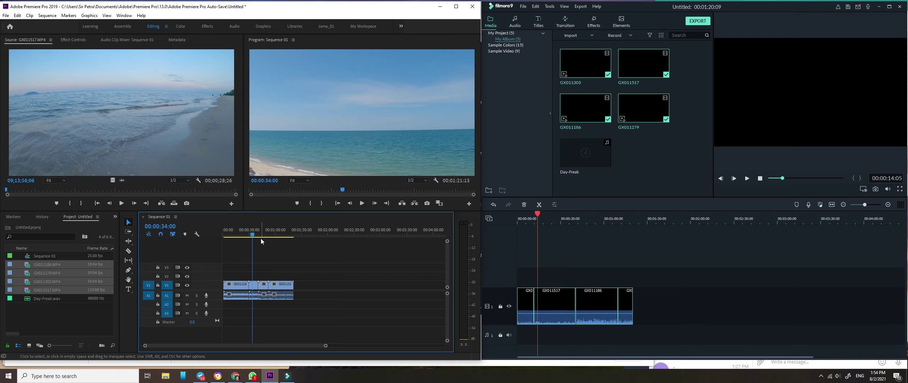
pyautogui.click(263, 230)
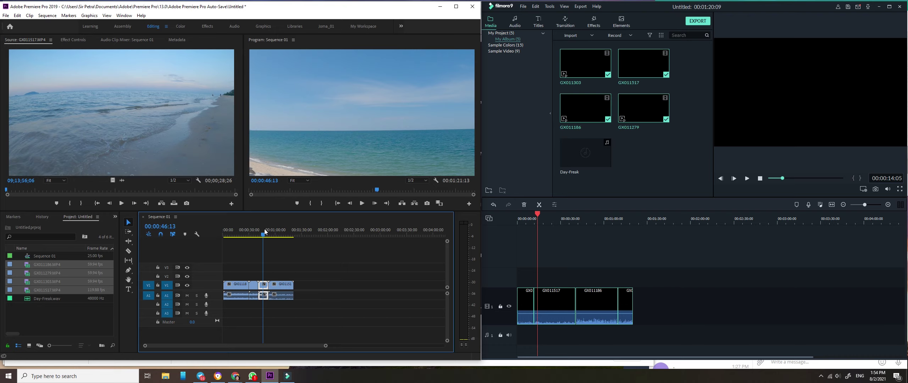
pyautogui.click(285, 236)
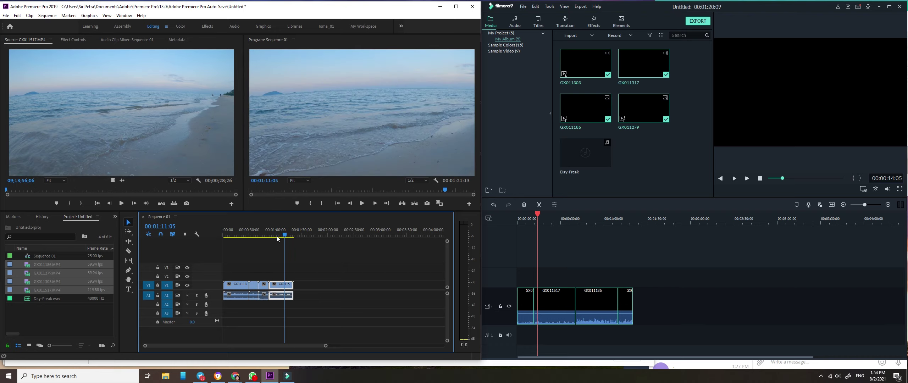
pyautogui.moveTo(286, 233); pyautogui.dragTo(238, 235)
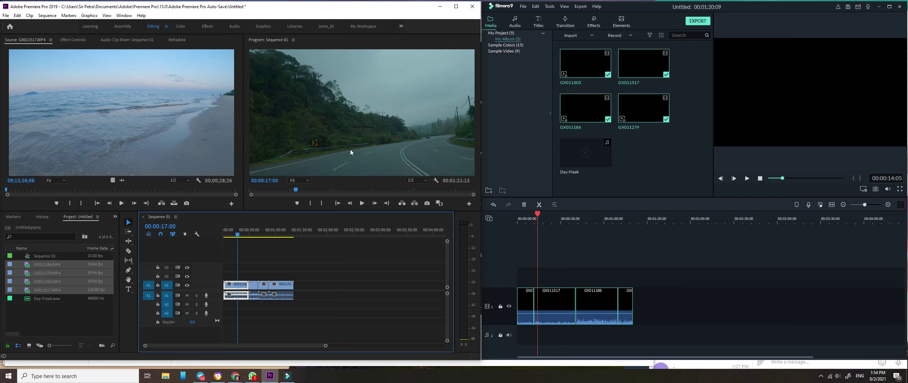
pyautogui.click(231, 236)
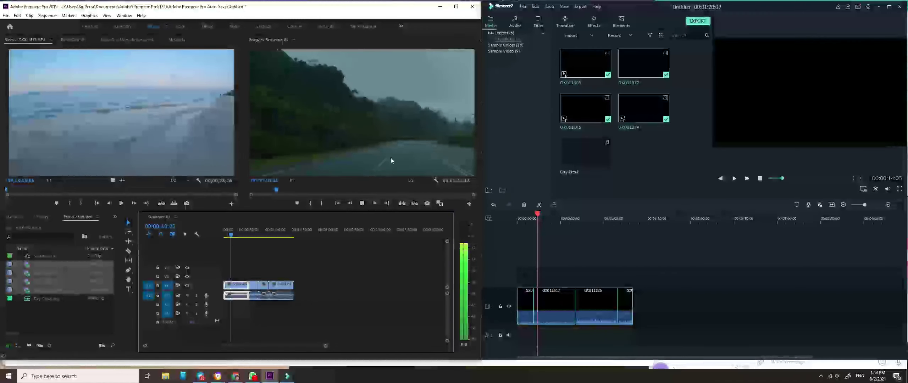
pyautogui.click(257, 235)
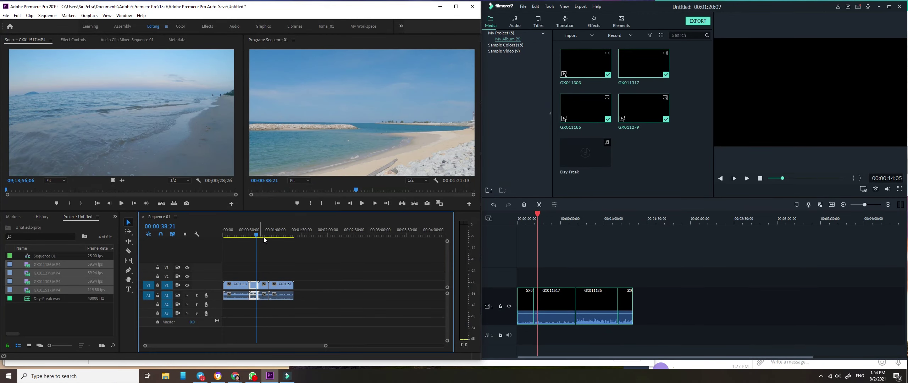
pyautogui.click(265, 234)
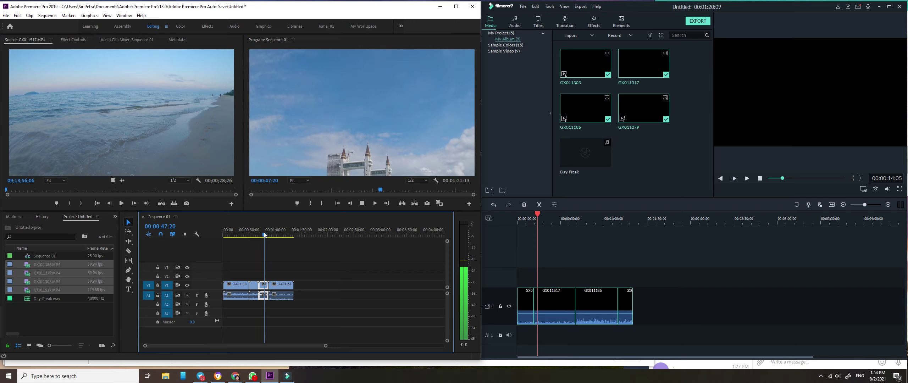
pyautogui.press('space')
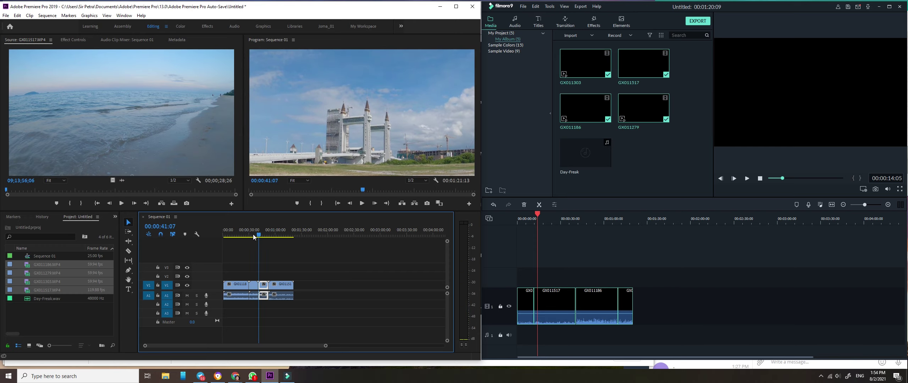
pyautogui.click(249, 235)
pyautogui.press('space')
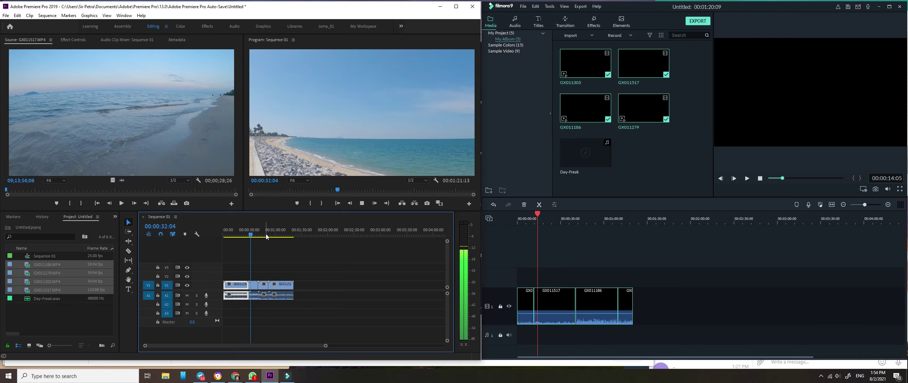
pyautogui.click(265, 234)
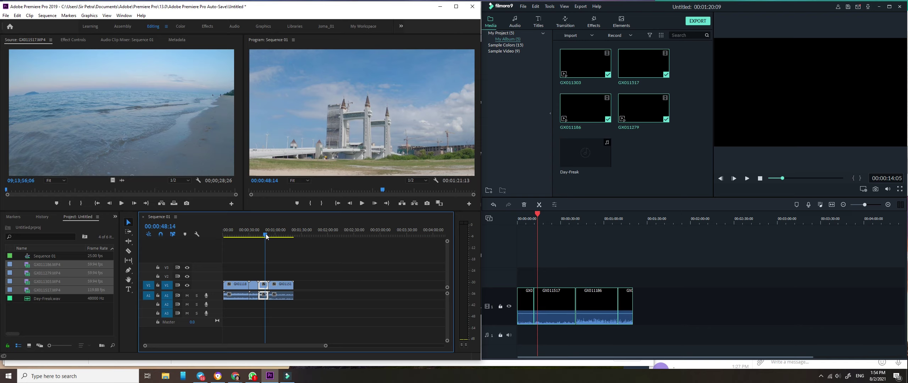
pyautogui.moveTo(267, 237); pyautogui.dragTo(278, 238)
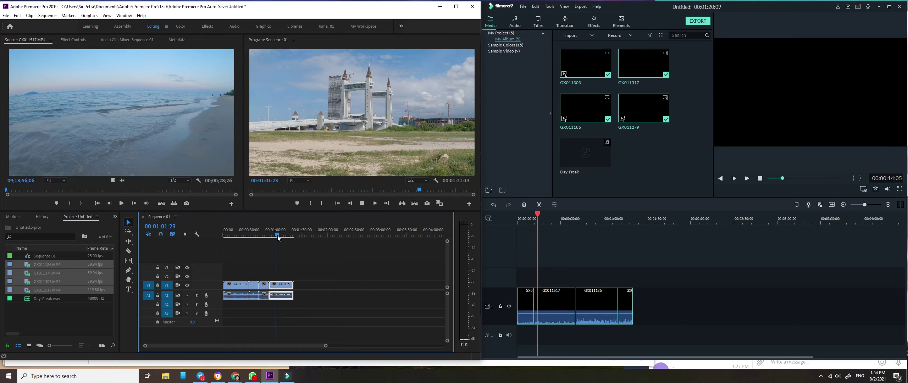
pyautogui.moveTo(279, 238); pyautogui.dragTo(280, 238)
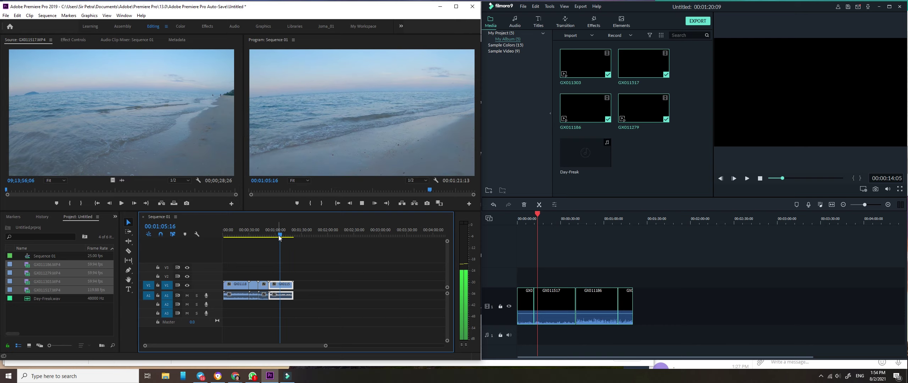
pyautogui.press('space')
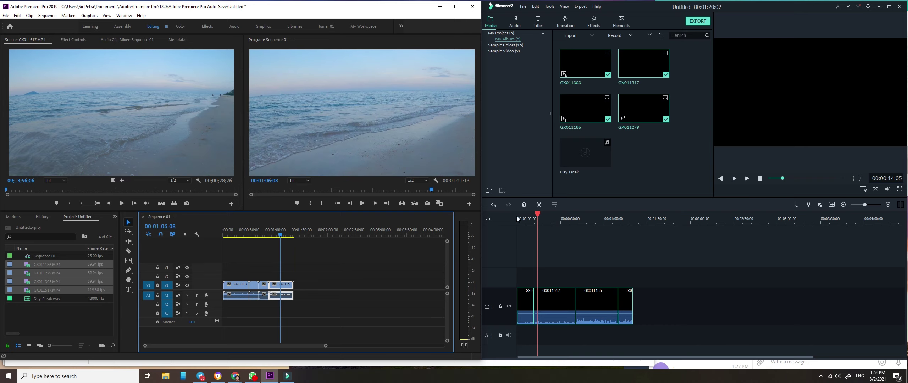
pyautogui.click(524, 219)
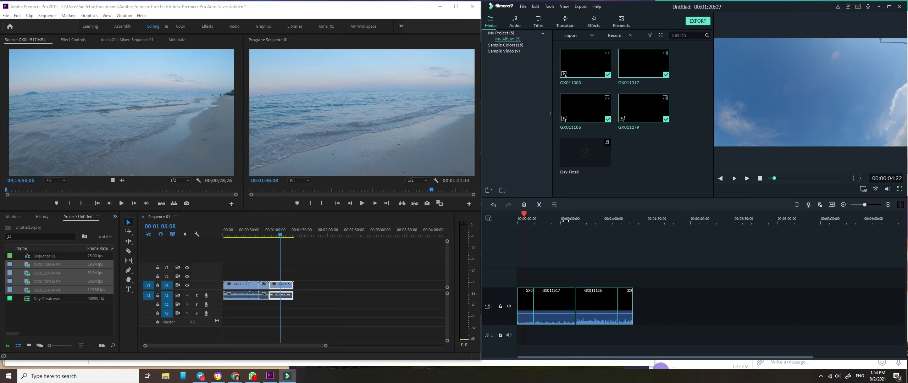
# - Preview the Filmora timeline at 26 and 54 seconds
pyautogui.click(555, 219)
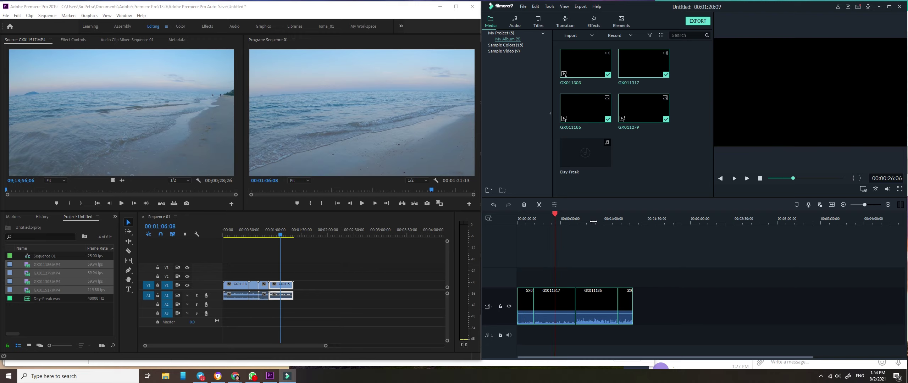
pyautogui.click(596, 219)
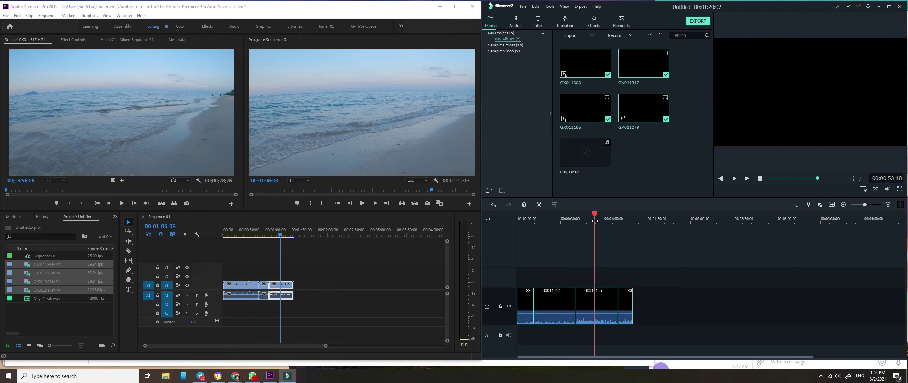
pyautogui.press('space')
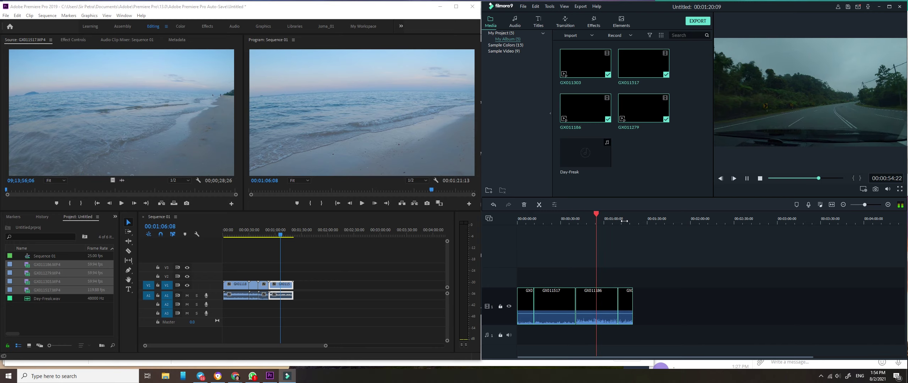
# - Rearrange the clips on the track so GX011186 sits at the timeline start
pyautogui.moveTo(602, 298)
pyautogui.mouseDown()
pyautogui.moveTo(680, 296)
pyautogui.moveTo(661, 301)
pyautogui.mouseUp()
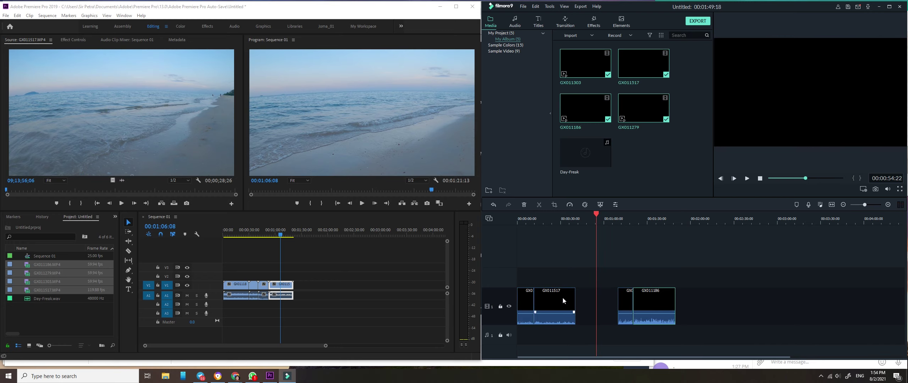
pyautogui.moveTo(548, 299); pyautogui.dragTo(587, 298)
pyautogui.moveTo(528, 293)
pyautogui.mouseDown()
pyautogui.moveTo(620, 314)
pyautogui.moveTo(580, 302)
pyautogui.mouseUp()
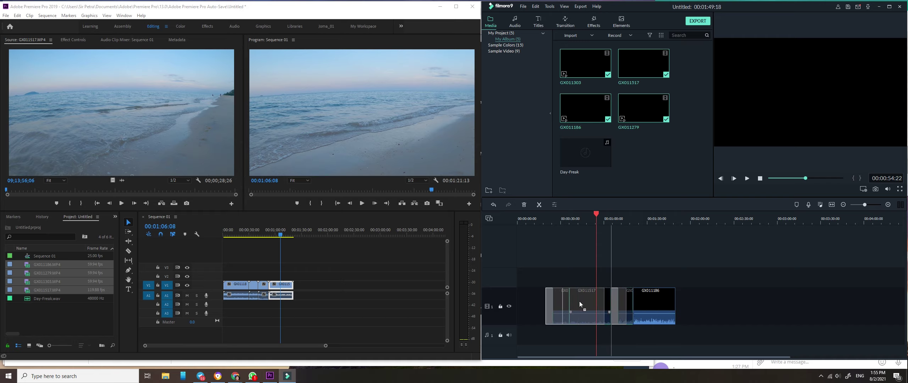
pyautogui.moveTo(579, 300); pyautogui.dragTo(580, 301)
pyautogui.moveTo(635, 294); pyautogui.dragTo(714, 298)
pyautogui.moveTo(635, 298); pyautogui.dragTo(527, 308)
pyautogui.click(536, 222)
pyautogui.click(528, 223)
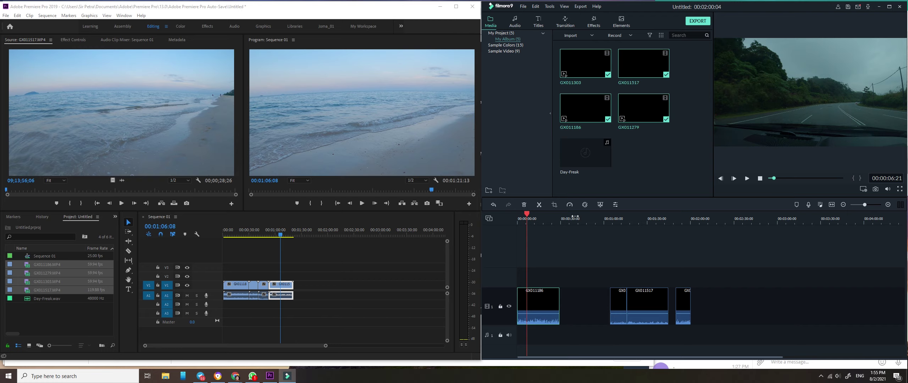
# - Play back the reordered timeline around 1:09, 1:22 and 1:55
pyautogui.press('space')
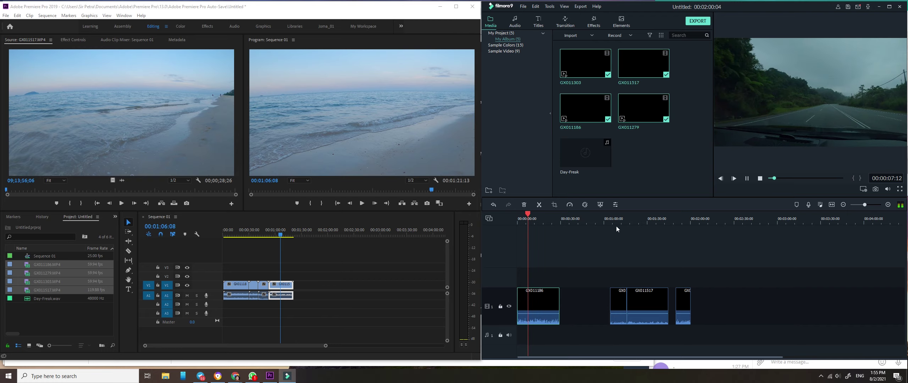
pyautogui.click(618, 223)
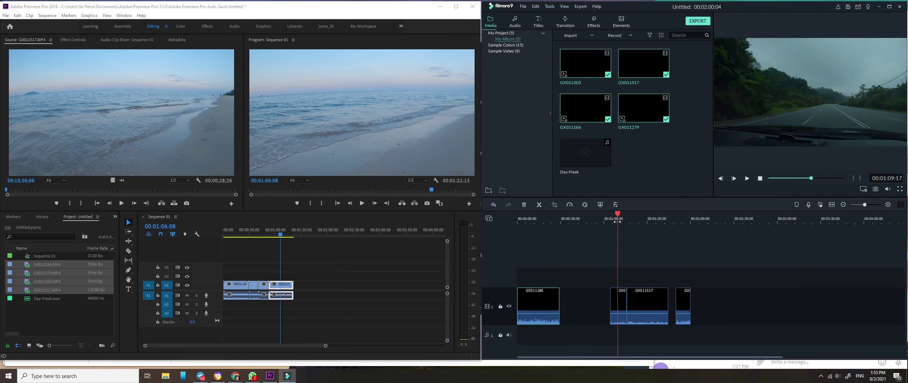
pyautogui.press('space')
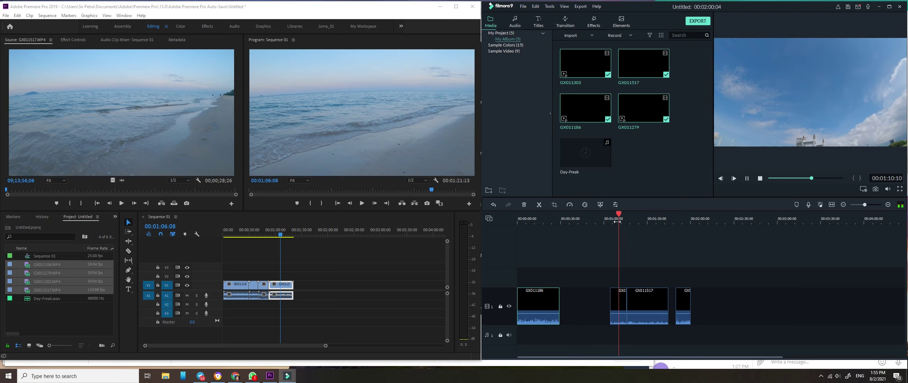
pyautogui.click(635, 221)
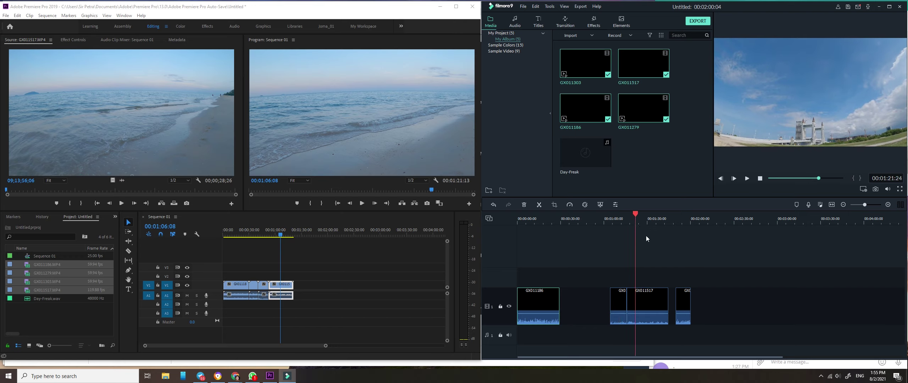
pyautogui.press('space')
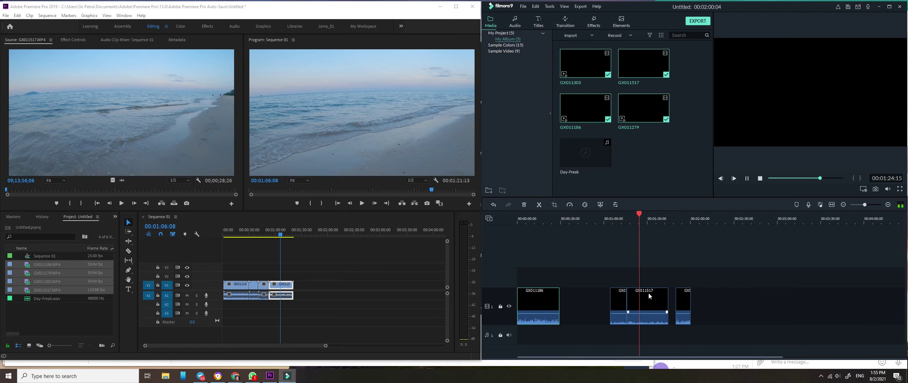
pyautogui.click(683, 219)
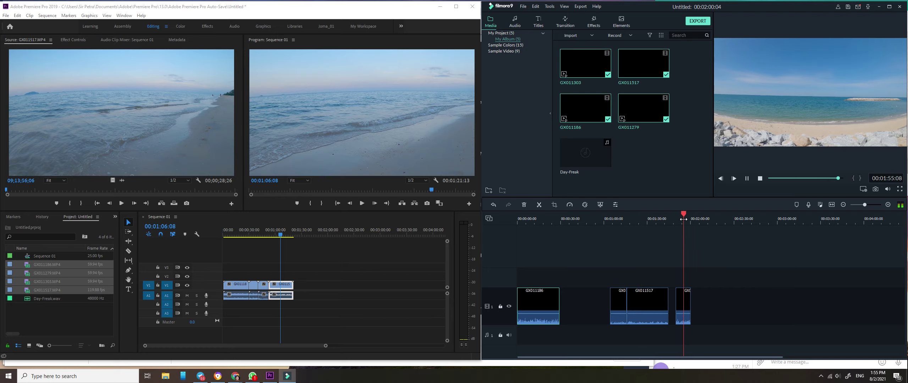
pyautogui.press('space')
# - Move the short end clip right after GX011186 and slide GX011517 left to close the gap
pyautogui.moveTo(687, 303); pyautogui.dragTo(579, 302)
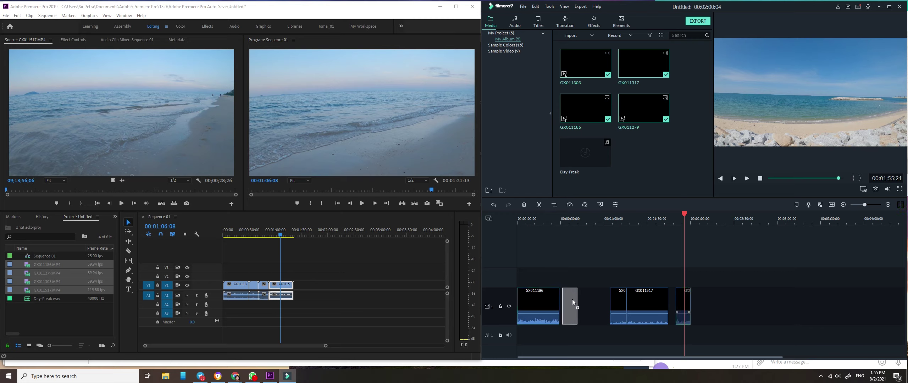
pyautogui.moveTo(579, 302)
pyautogui.mouseDown()
pyautogui.moveTo(600, 298)
pyautogui.moveTo(583, 298)
pyautogui.mouseUp()
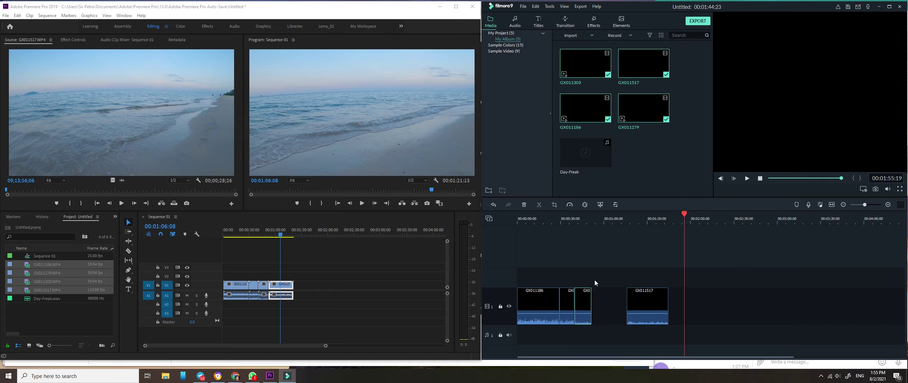
pyautogui.click(642, 218)
pyautogui.press('space')
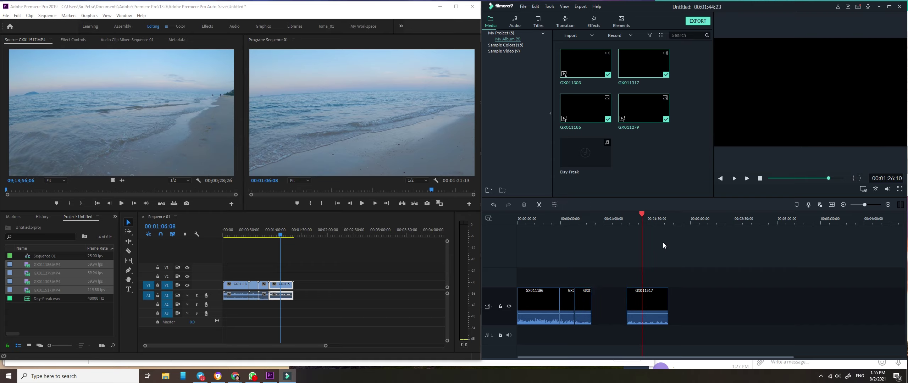
pyautogui.click(633, 221)
pyautogui.moveTo(649, 295); pyautogui.dragTo(614, 300)
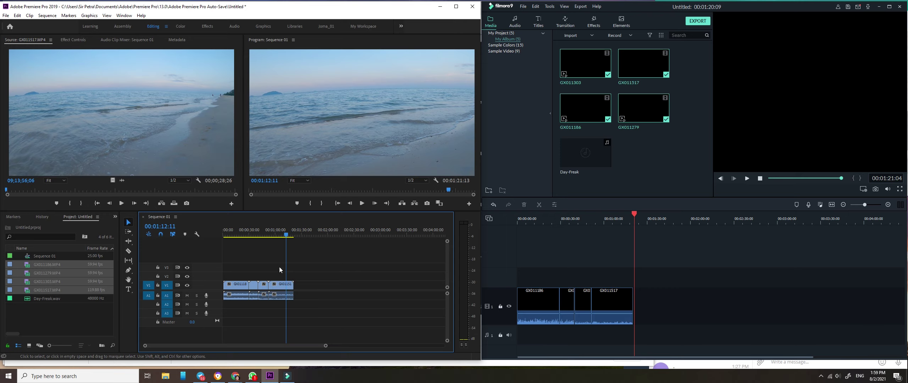
# - Scrub Sequence 01 from the start to 0:40, then park the playhead on the road clip at 0:13
pyautogui.moveTo(535, 223); pyautogui.dragTo(633, 222)
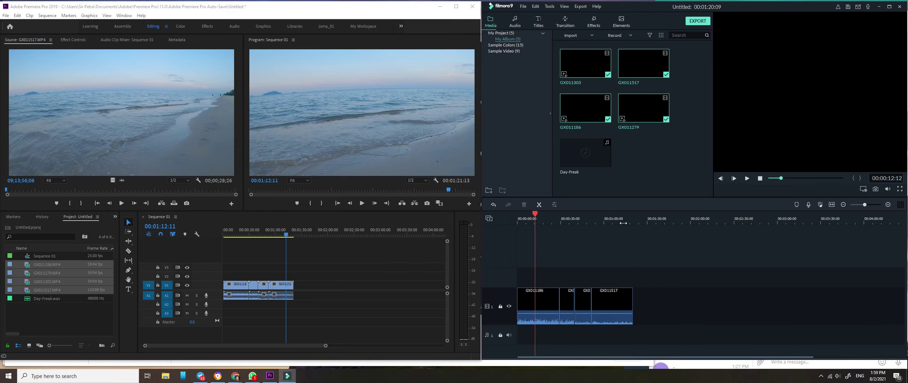
pyautogui.click(290, 236)
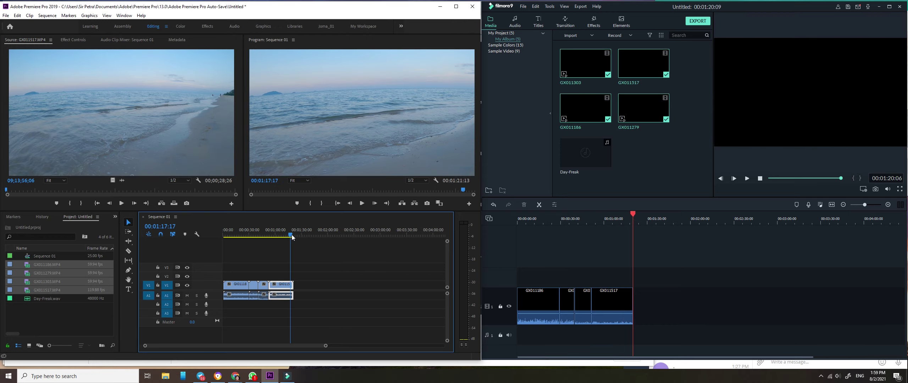
pyautogui.click(227, 235)
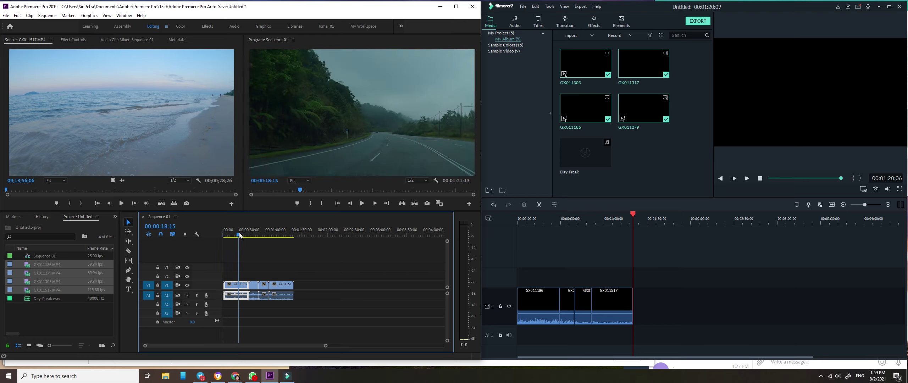
pyautogui.moveTo(227, 236); pyautogui.dragTo(283, 239)
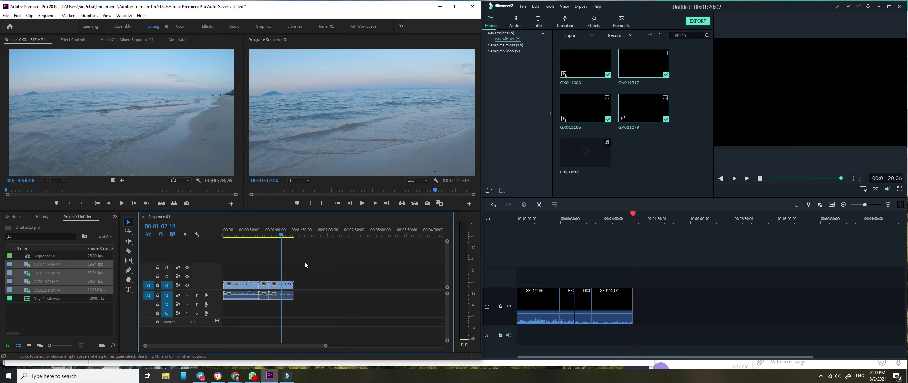
pyautogui.click(235, 233)
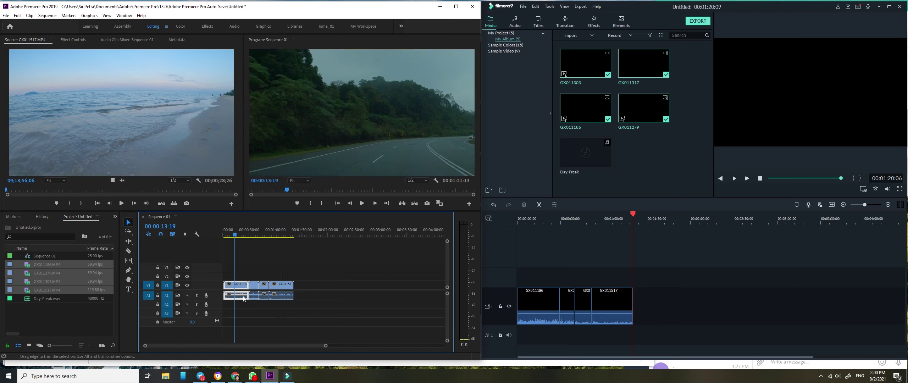
# - Open the Color workspace and expand Lumetri's Creative section to show the Look list
pyautogui.click(184, 27)
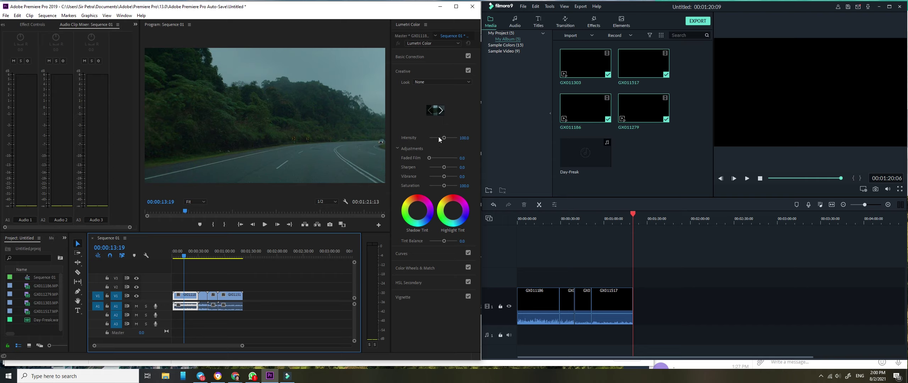
pyautogui.click(433, 63)
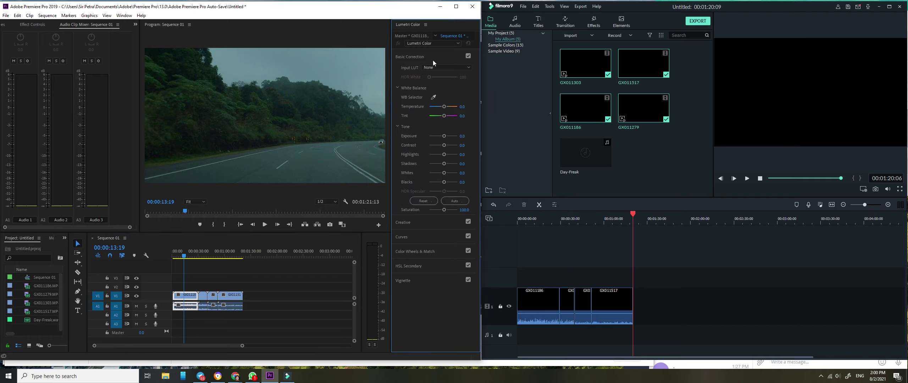
pyautogui.click(433, 57)
pyautogui.click(429, 72)
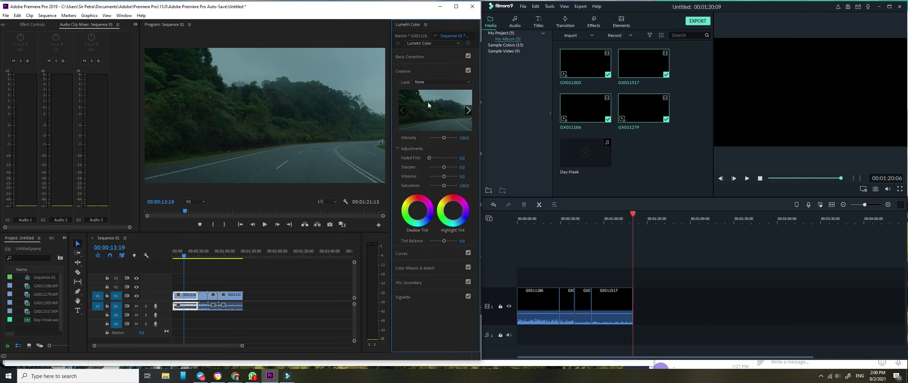
pyautogui.click(439, 83)
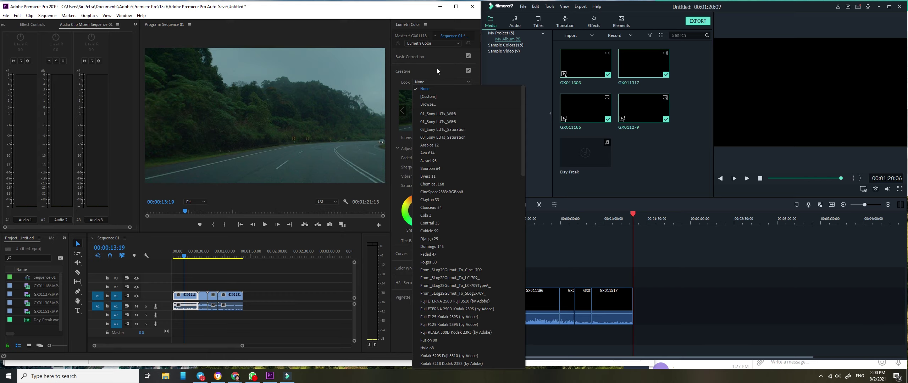
# - Close the Look list and return the playhead to the road clip at 0:18
pyautogui.click(437, 71)
pyautogui.click(207, 258)
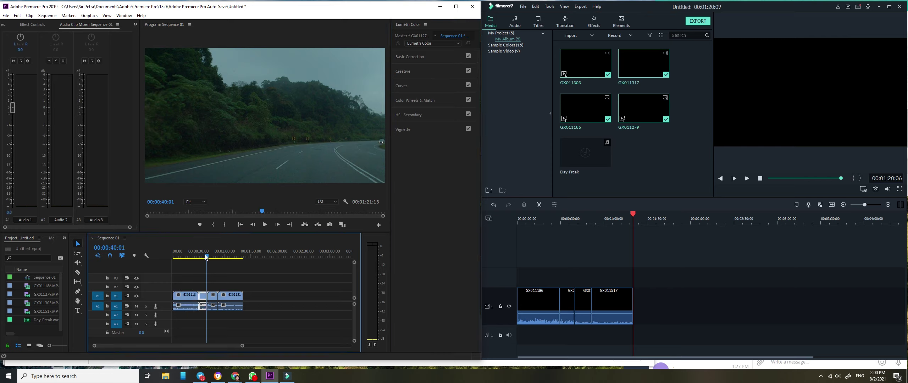
pyautogui.moveTo(206, 257); pyautogui.dragTo(190, 255)
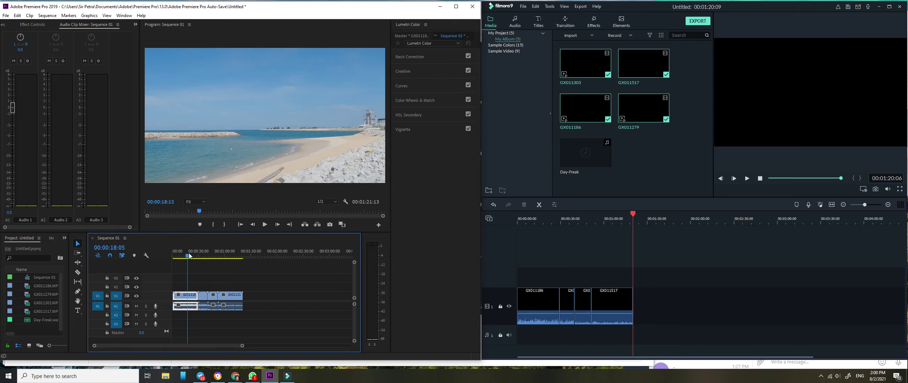
# - Try SLog2, LC-709TypeA and SL CLEAN KODAK A HDR looks on the road clip
pyautogui.click(429, 73)
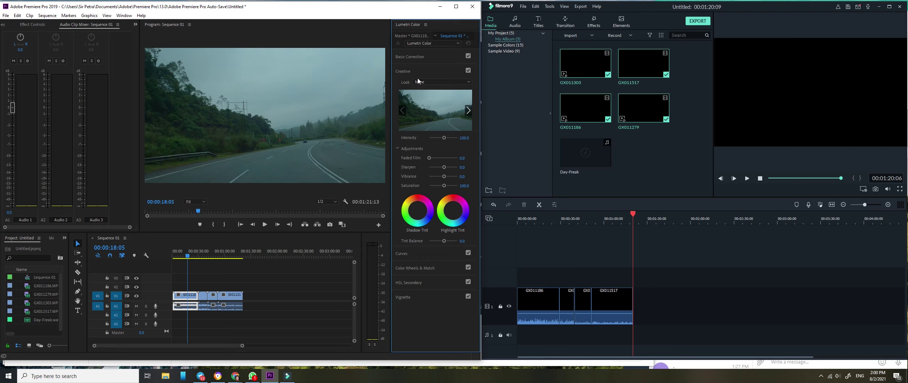
pyautogui.click(437, 82)
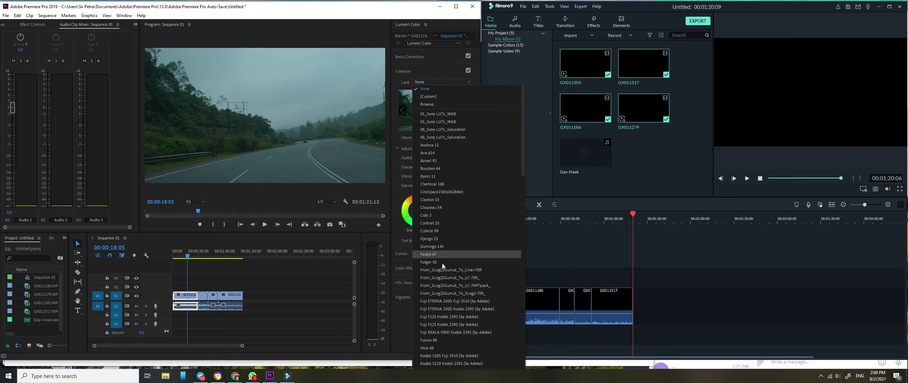
pyautogui.scroll(-4, 450, 302)
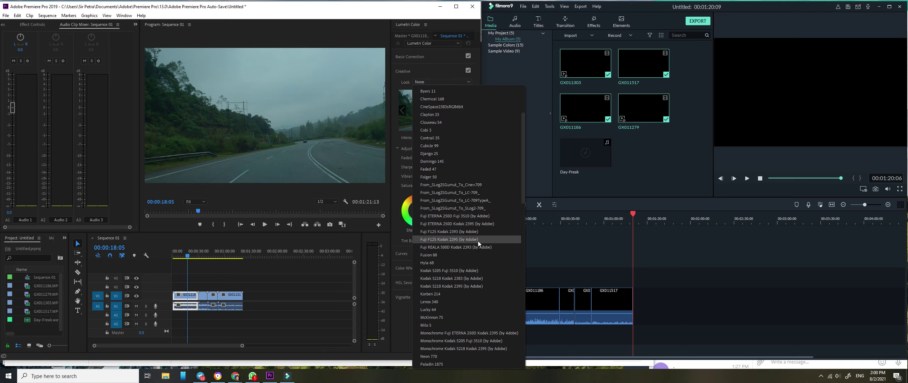
pyautogui.click(479, 209)
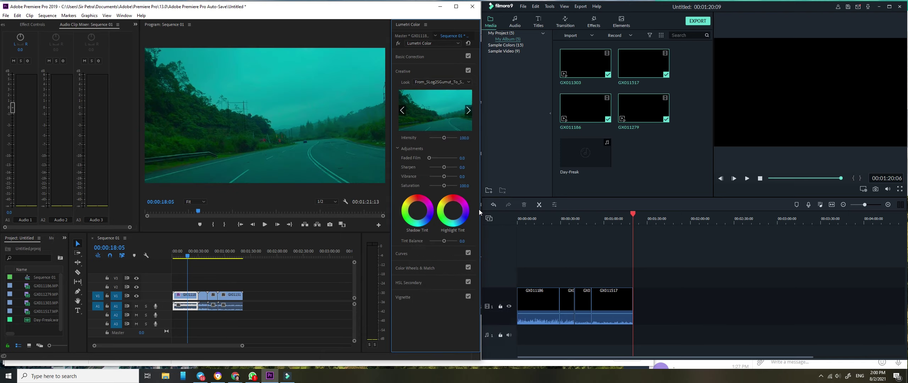
pyautogui.click(450, 82)
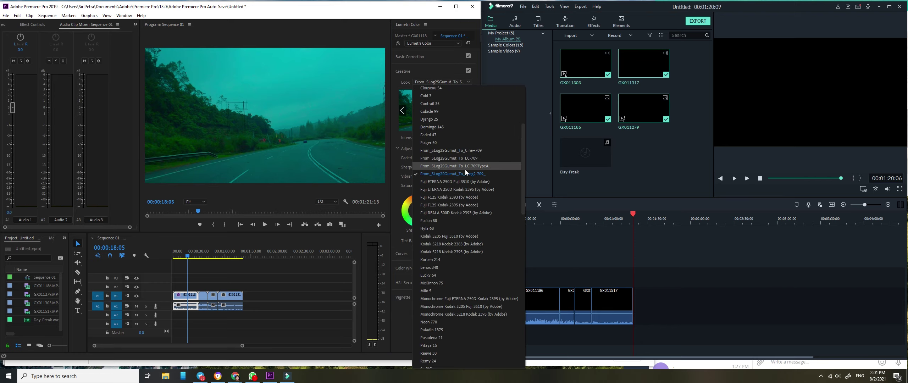
pyautogui.click(465, 169)
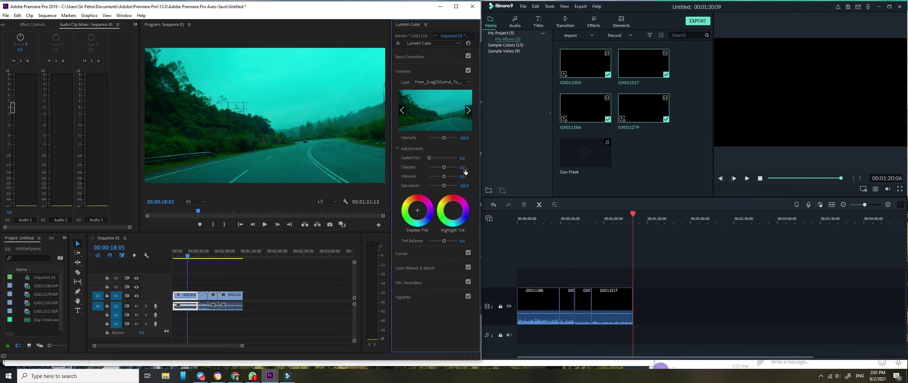
pyautogui.click(440, 83)
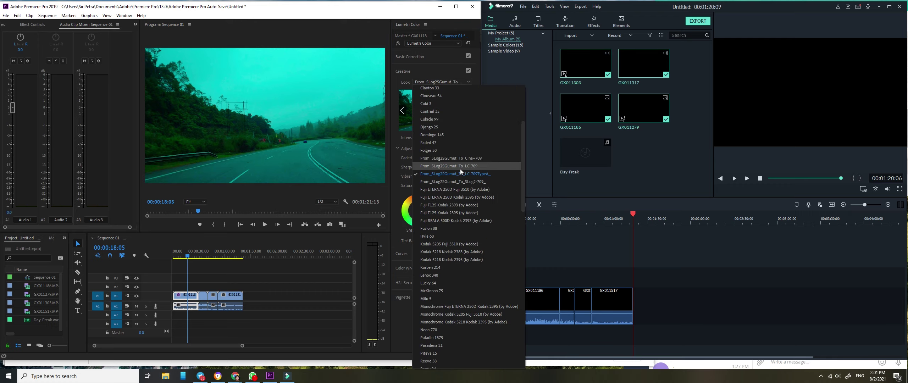
pyautogui.click(460, 169)
pyautogui.click(439, 82)
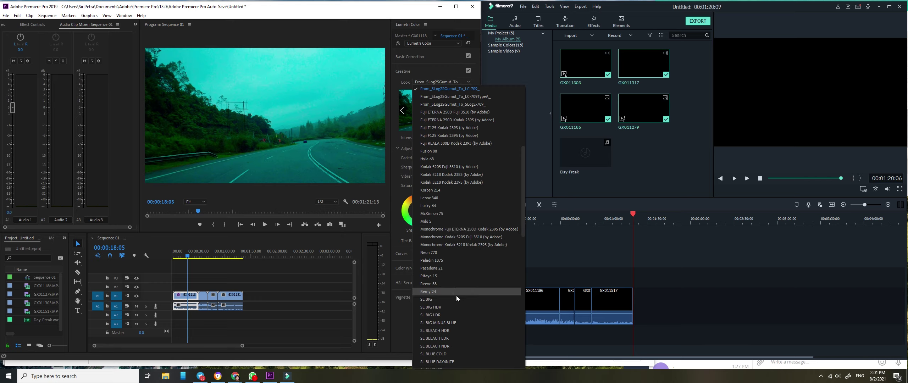
pyautogui.scroll(-10, 457, 300)
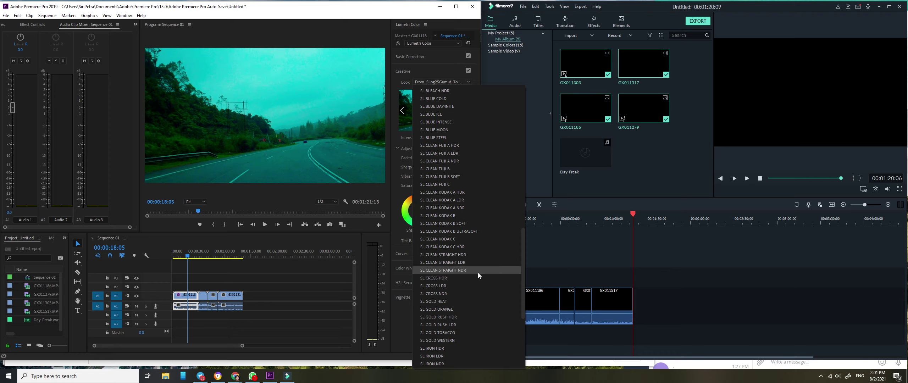
pyautogui.click(482, 192)
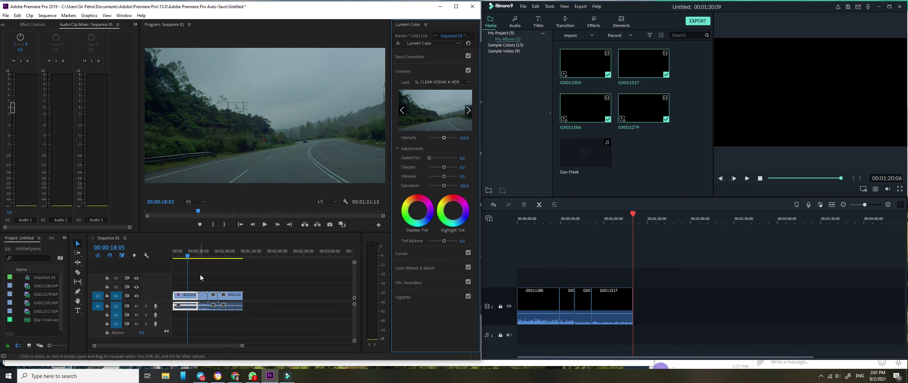
# - Compare the look toggled on and off, then settle on SL CLEAN KODAK A LDR
pyautogui.click(468, 71)
pyautogui.click(468, 70)
pyautogui.click(468, 70)
pyautogui.click(468, 71)
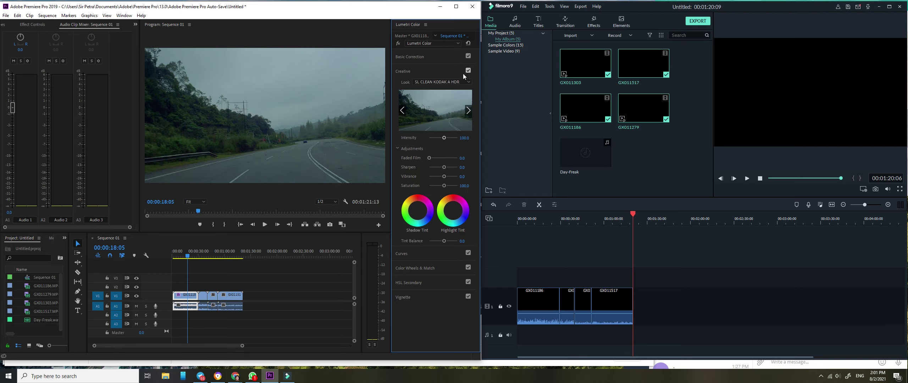
pyautogui.click(438, 80)
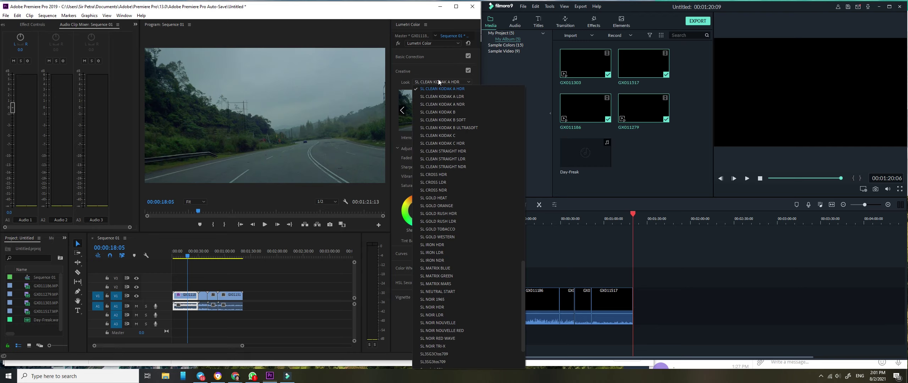
pyautogui.click(443, 98)
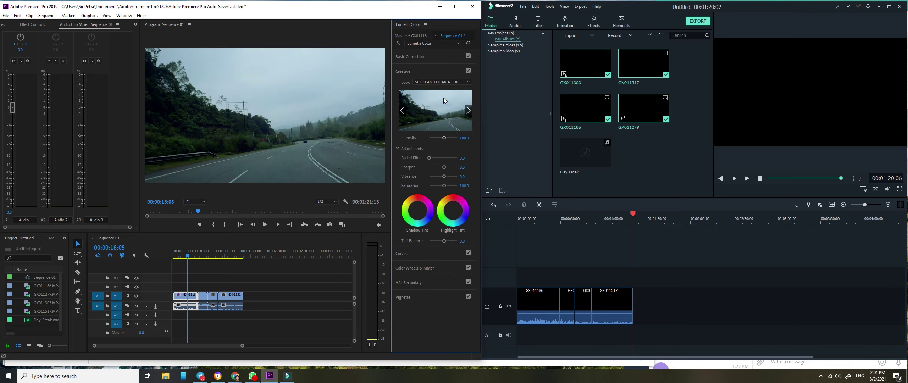
pyautogui.click(200, 255)
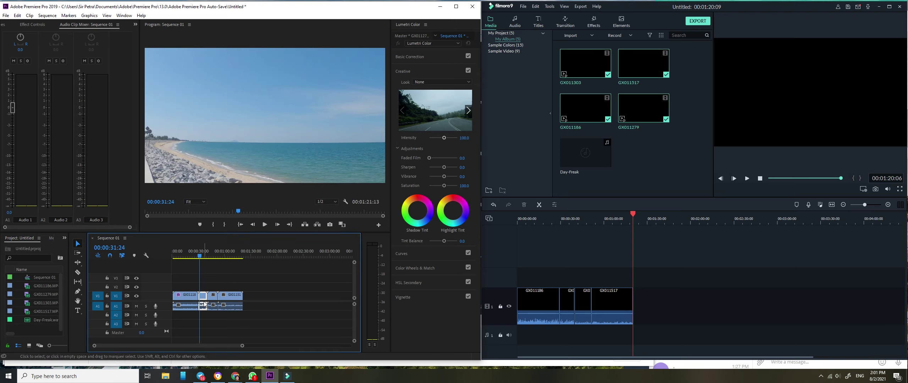
# - Try SL CLEAN KODAK A LDR on the beach clip, then switch to SL CLEAN KODAK A NDR
pyautogui.click(454, 82)
pyautogui.scroll(-5, 444, 153)
pyautogui.scroll(-5, 438, 278)
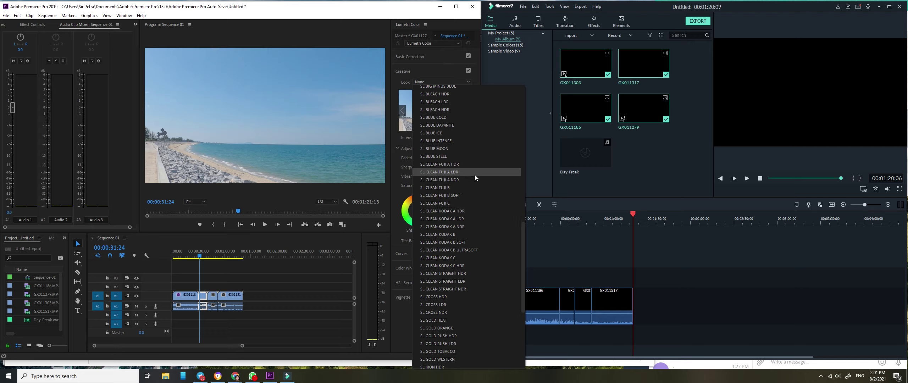
pyautogui.click(472, 218)
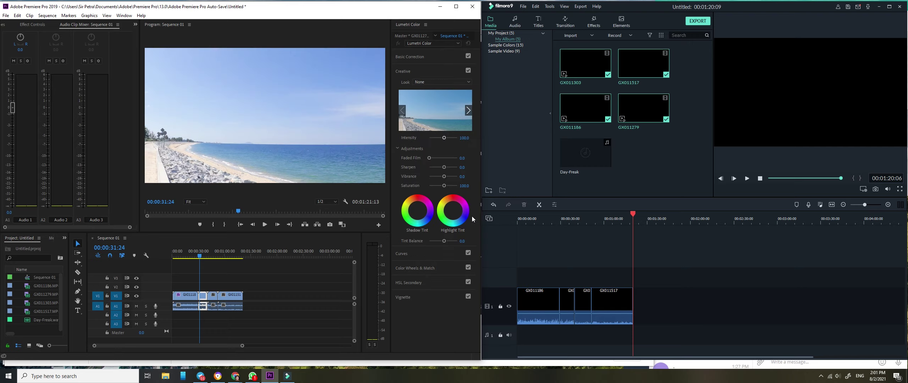
pyautogui.click(448, 83)
pyautogui.click(452, 97)
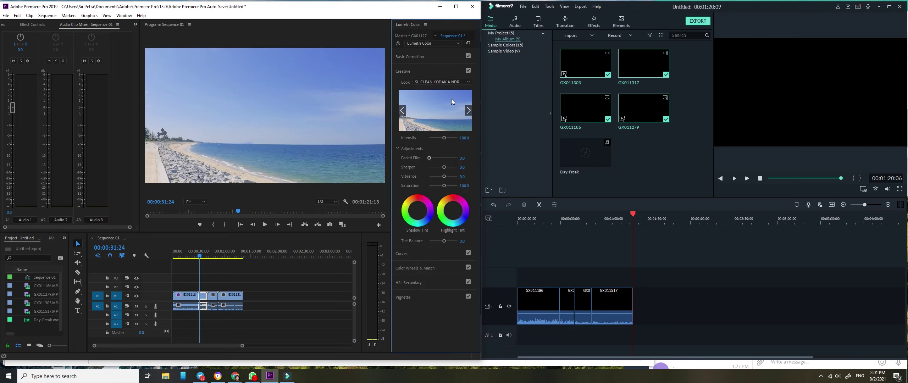
# - Compare the graded beach shot with the road clip, then advance to the bridge clip
pyautogui.click(190, 255)
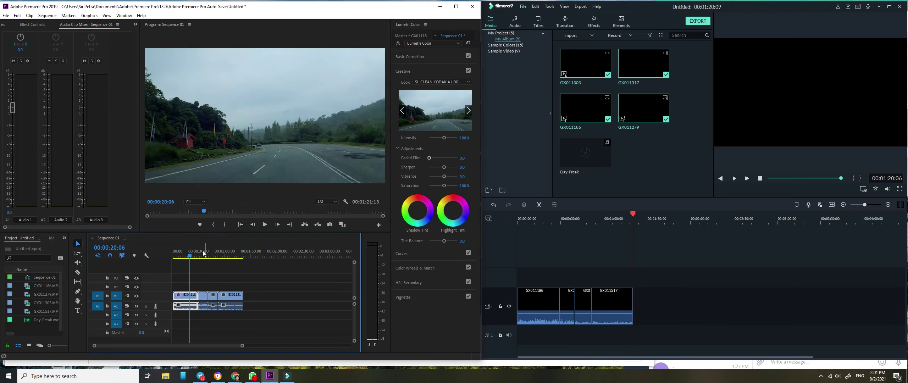
pyautogui.click(206, 258)
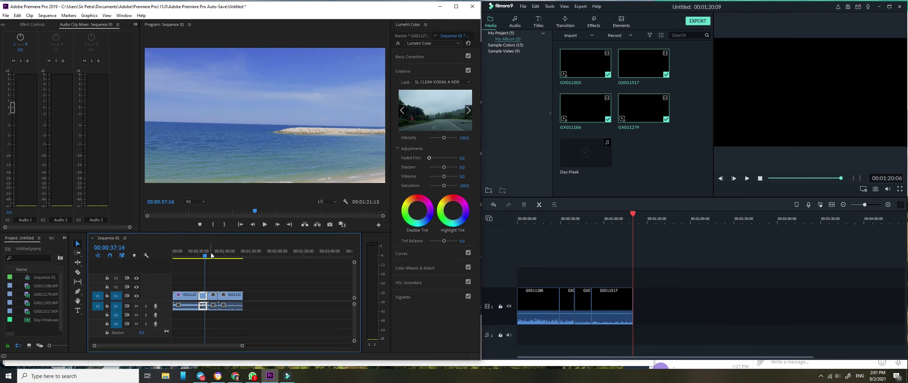
pyautogui.press('Down')
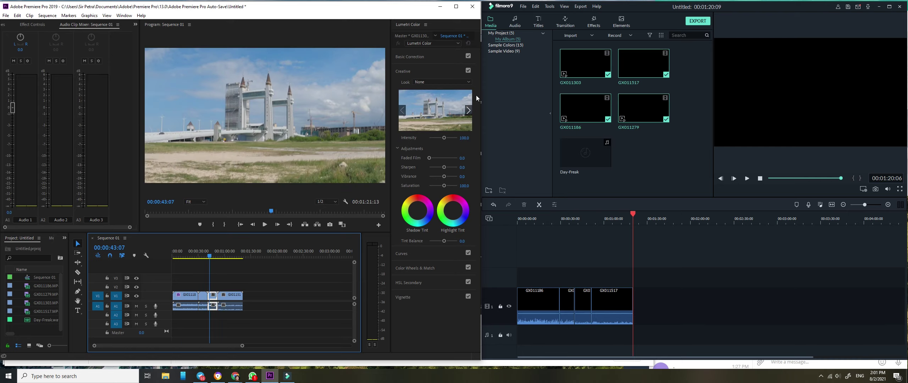
# - Try SL BLEACH NDR on the bridge clip, then apply the SL CLEAN KODAK A NDR look
pyautogui.click(442, 86)
pyautogui.click(443, 84)
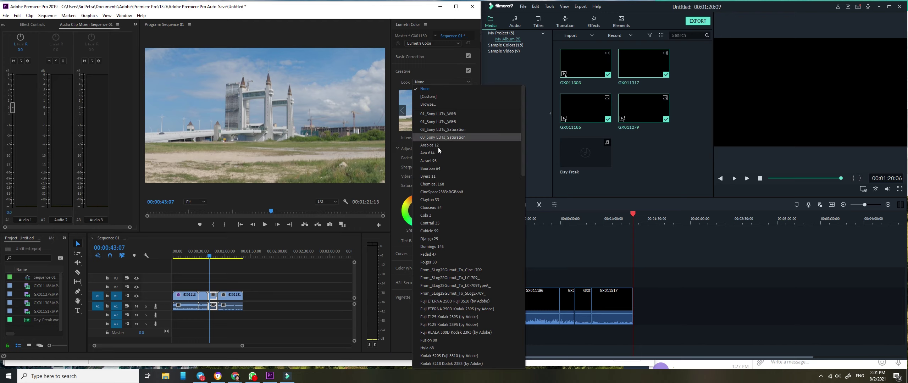
pyautogui.scroll(-3, 437, 267)
pyautogui.scroll(-3, 437, 266)
pyautogui.scroll(-3, 437, 267)
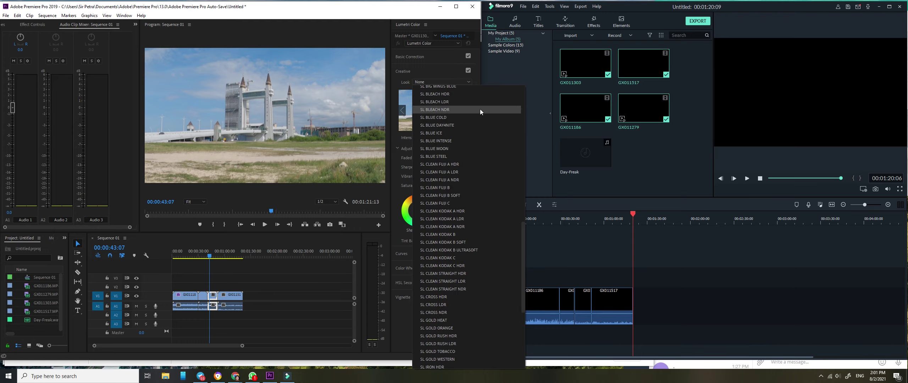
pyautogui.click(479, 110)
pyautogui.click(457, 82)
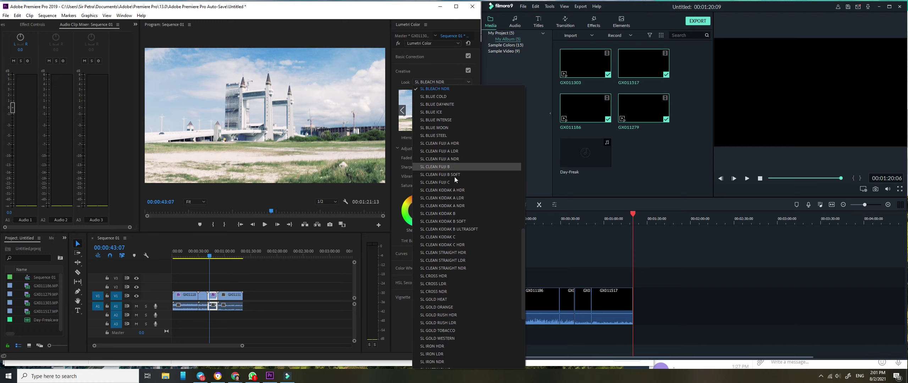
pyautogui.click(475, 205)
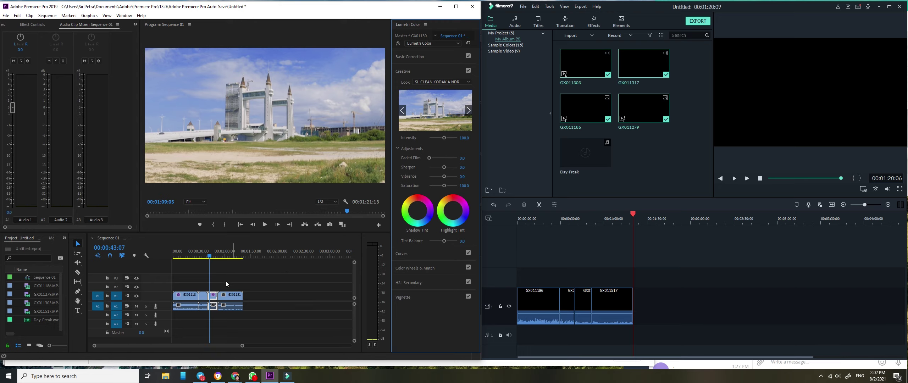
# - Give the evening beach clip the SL CLEAN KODAK A HDR look, then scrub back to 00:00:27:13
pyautogui.click(232, 256)
pyautogui.click(439, 83)
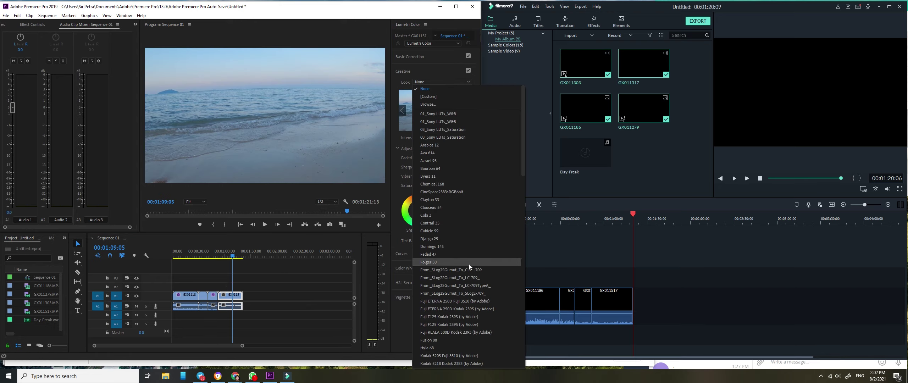
pyautogui.scroll(-3, 469, 264)
pyautogui.click(472, 213)
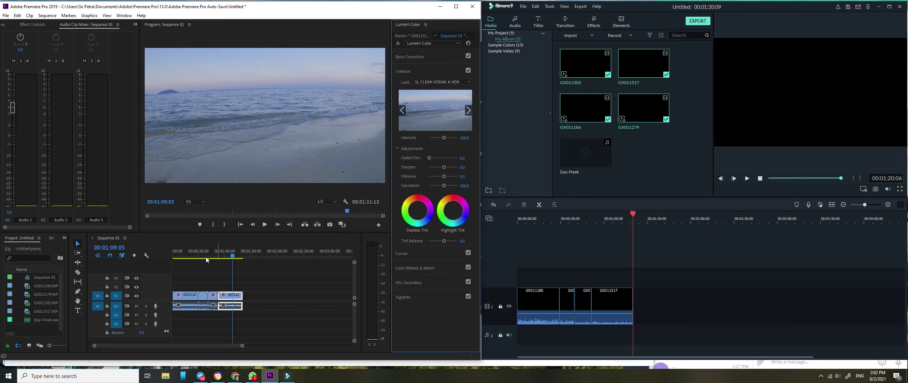
pyautogui.moveTo(206, 257); pyautogui.dragTo(196, 258)
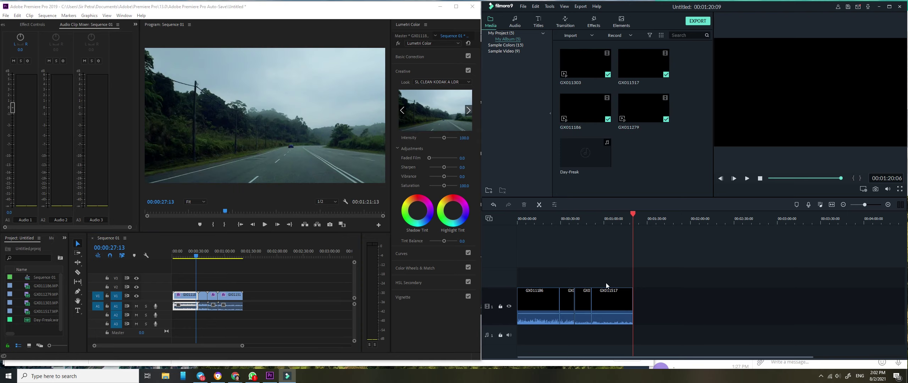
# - Open the colour settings of the GX011186 road clip with the playhead at 00:00:21:02
pyautogui.click(578, 233)
pyautogui.click(547, 224)
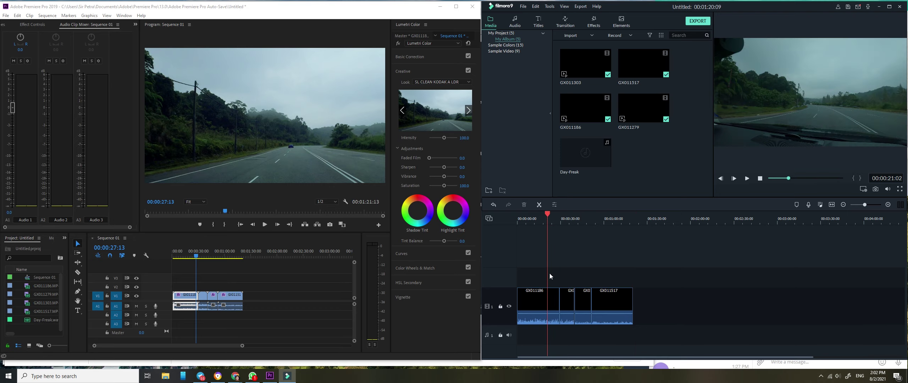
pyautogui.click(548, 301)
pyautogui.doubleClick(541, 301)
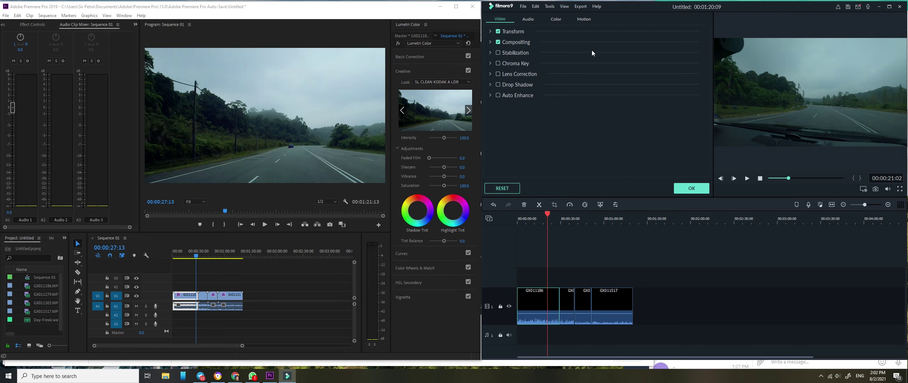
pyautogui.click(556, 22)
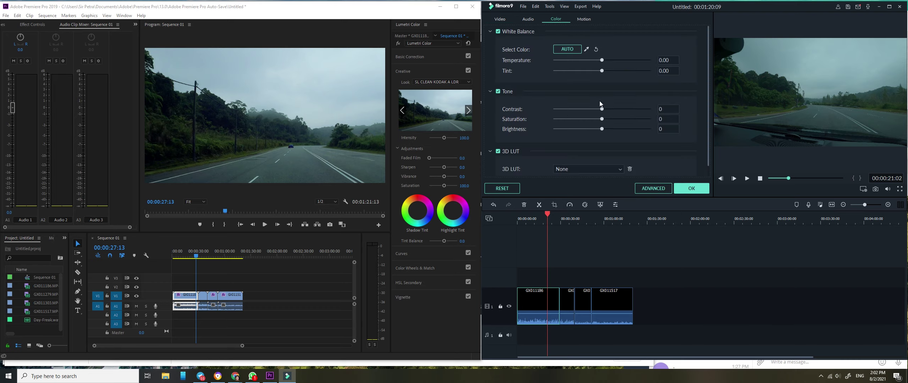
pyautogui.scroll(-1, 599, 127)
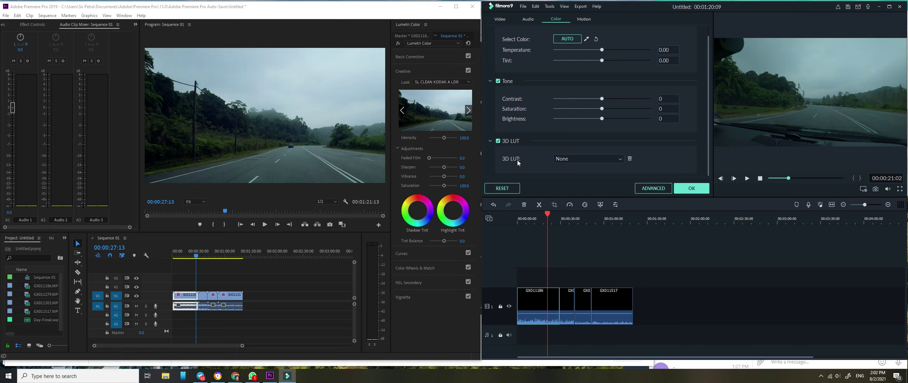
# - Try the 007 Series, B&W Film, Batman and Cool Film 3D LUTs, then apply Dark Film
pyautogui.click(619, 159)
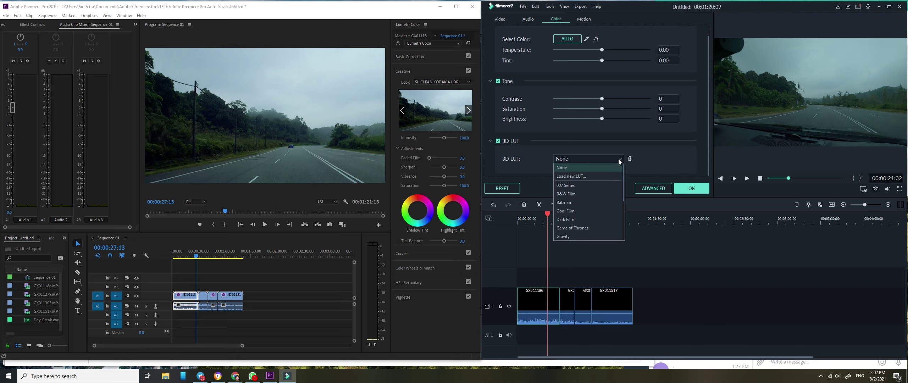
pyautogui.scroll(1, 611, 195)
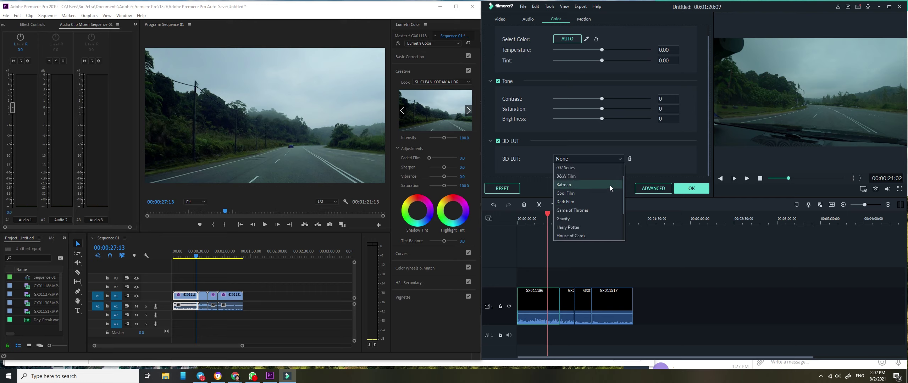
pyautogui.click(608, 184)
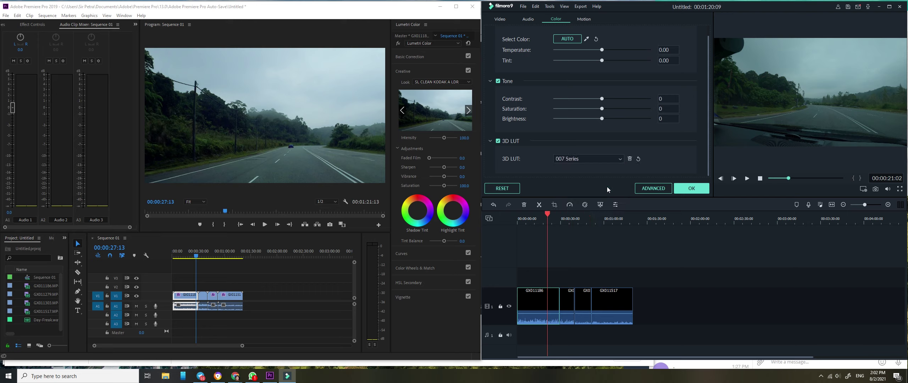
pyautogui.click(599, 160)
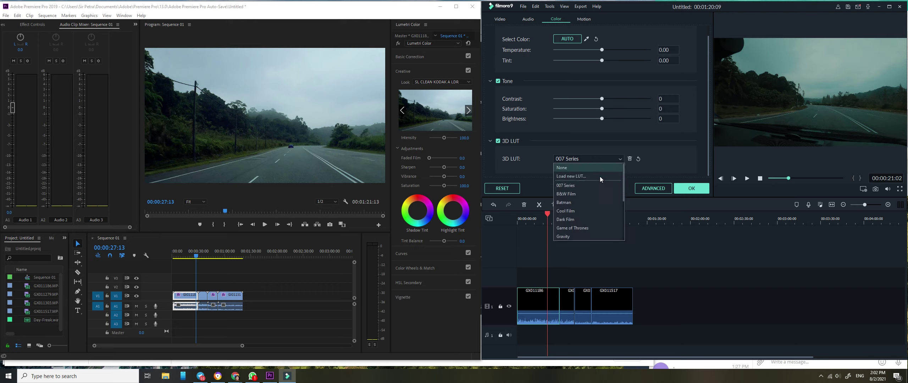
pyautogui.click(596, 193)
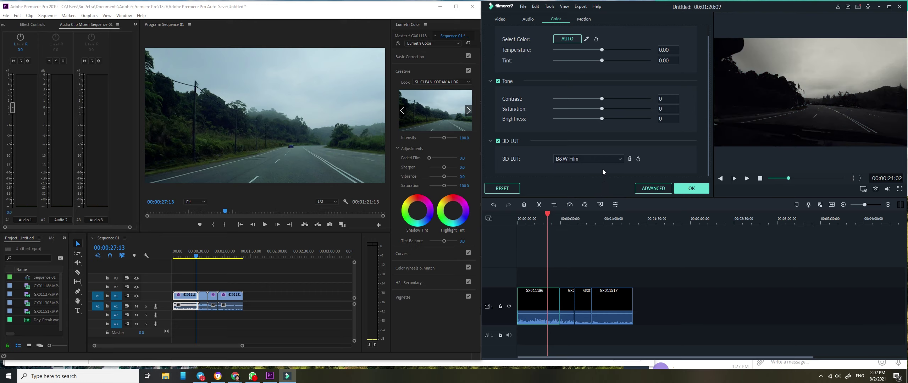
pyautogui.click(602, 160)
pyautogui.click(593, 201)
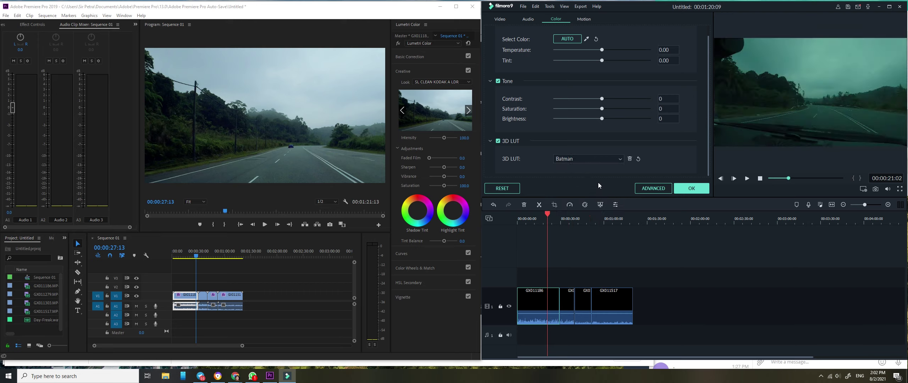
pyautogui.click(602, 160)
pyautogui.click(591, 210)
pyautogui.click(597, 156)
pyautogui.click(586, 219)
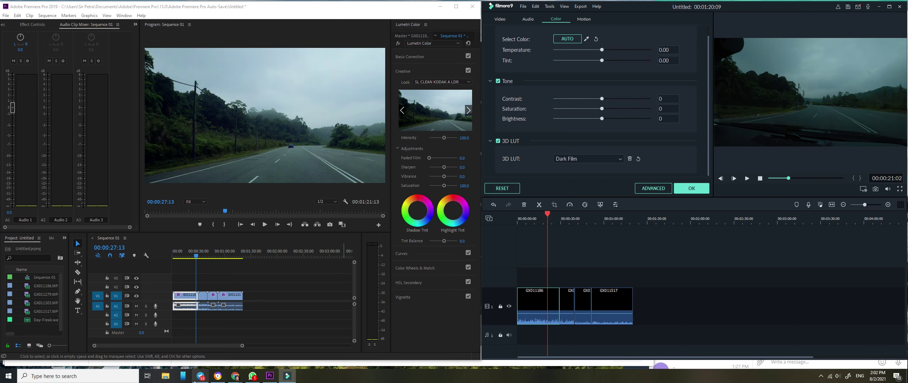
pyautogui.moveTo(237, 379)
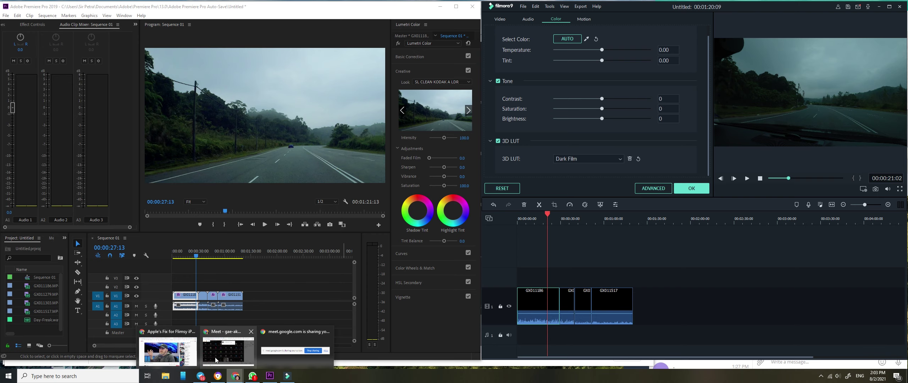
pyautogui.click(227, 346)
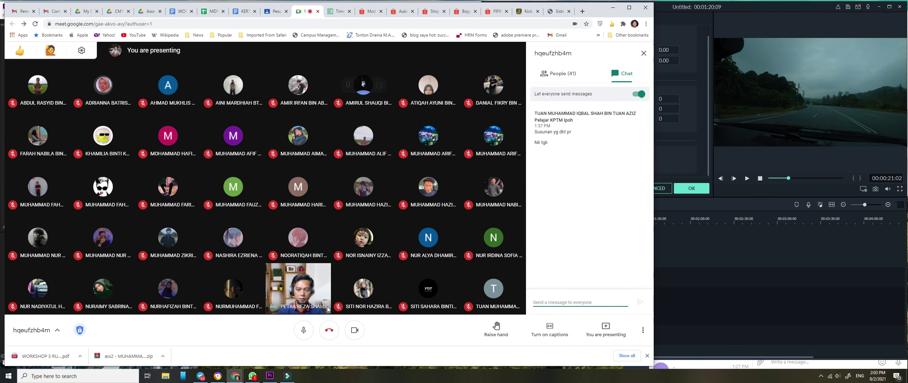
pyautogui.click(692, 290)
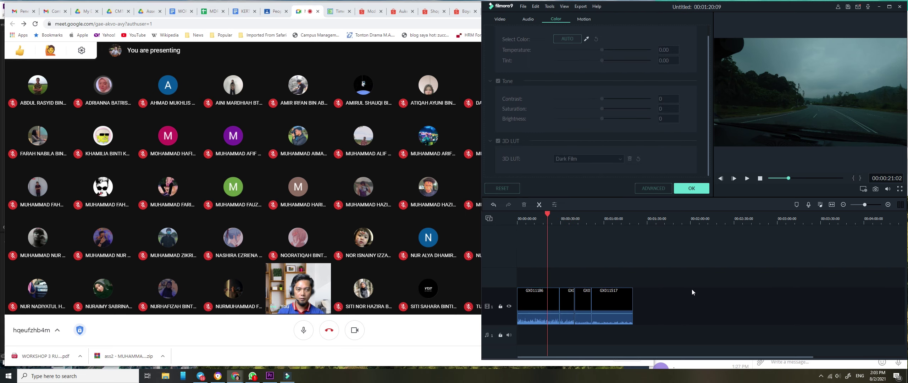
pyautogui.click(269, 377)
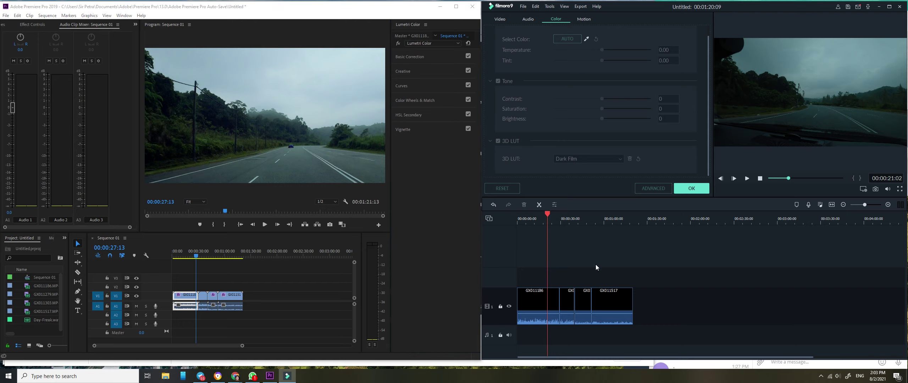
# - Select clip GX011186 and try the Game of Thrones and Mission Impossible 3D LUTs
pyautogui.click(525, 302)
pyautogui.click(598, 161)
pyautogui.click(587, 229)
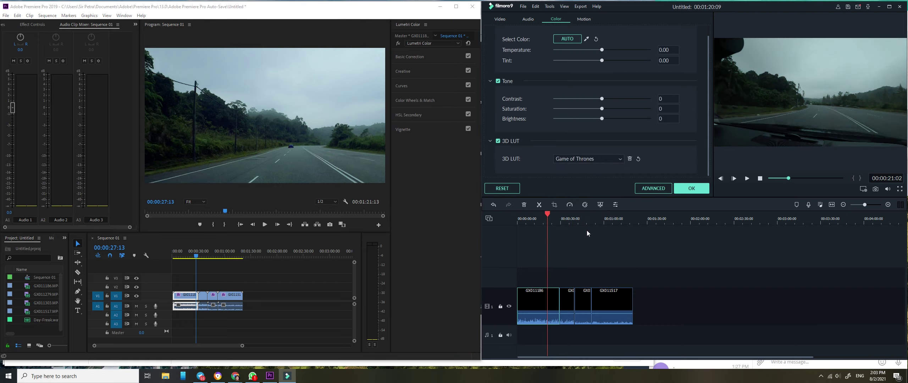
pyautogui.click(596, 161)
pyautogui.scroll(-2, 591, 213)
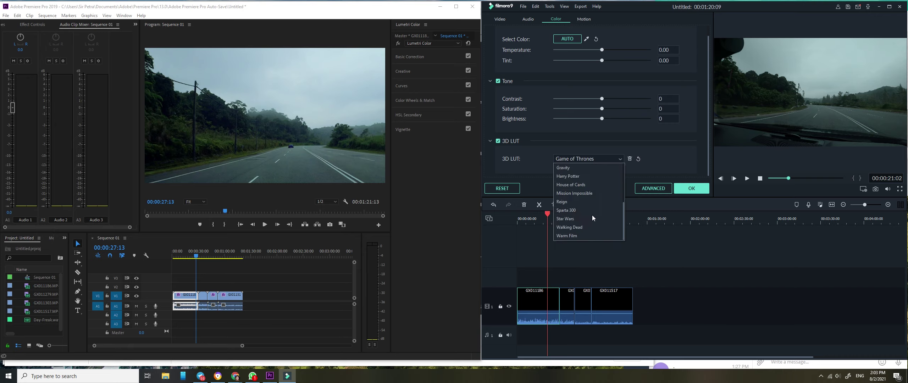
pyautogui.click(592, 193)
# - Try Warm Film and Star Wars, then settle on the Harry Potter LUT and confirm
pyautogui.click(600, 161)
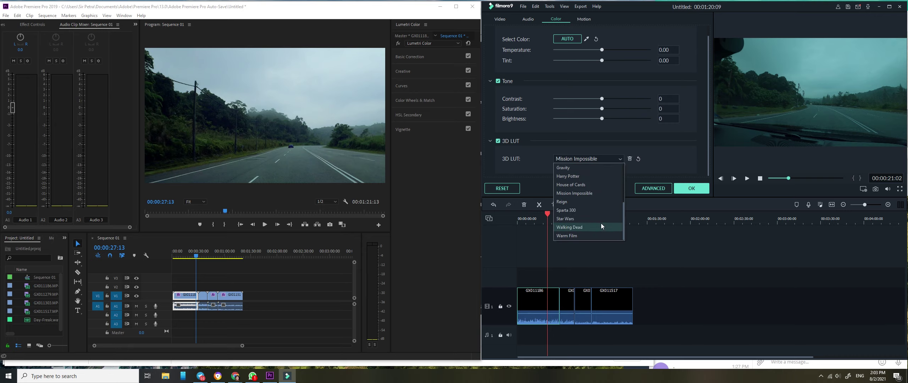
pyautogui.click(595, 235)
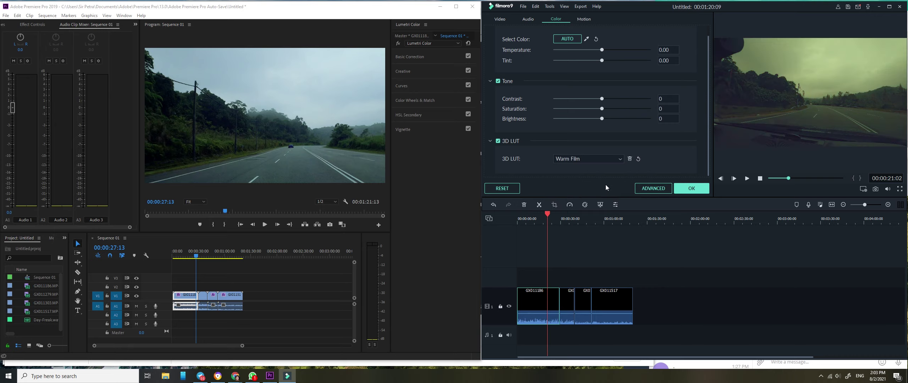
pyautogui.click(604, 161)
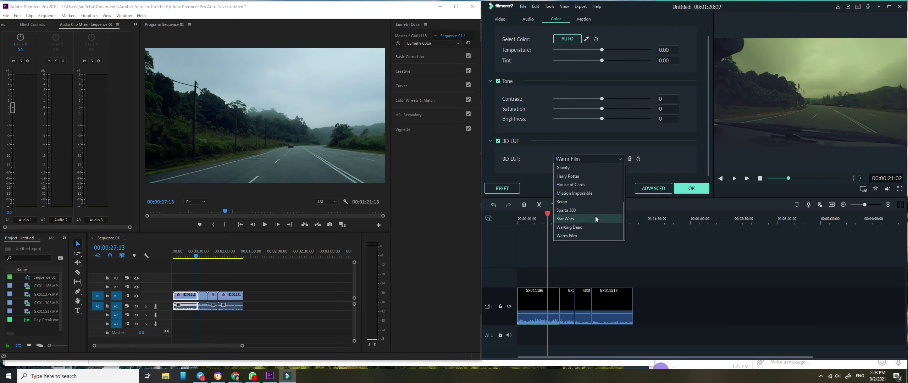
pyautogui.click(596, 215)
pyautogui.click(600, 158)
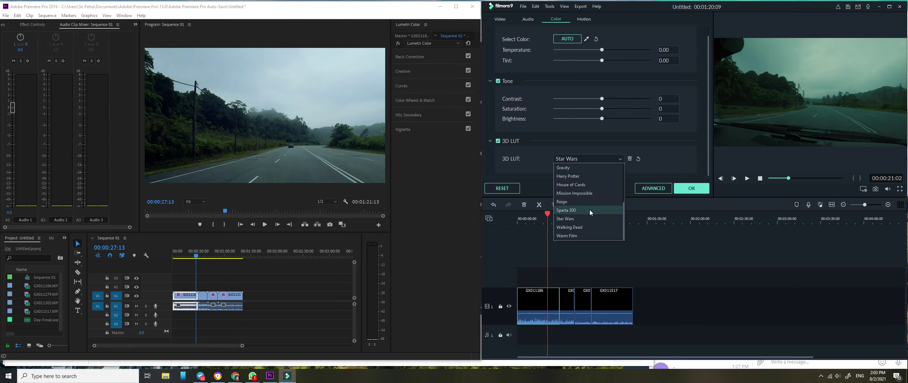
pyautogui.click(596, 176)
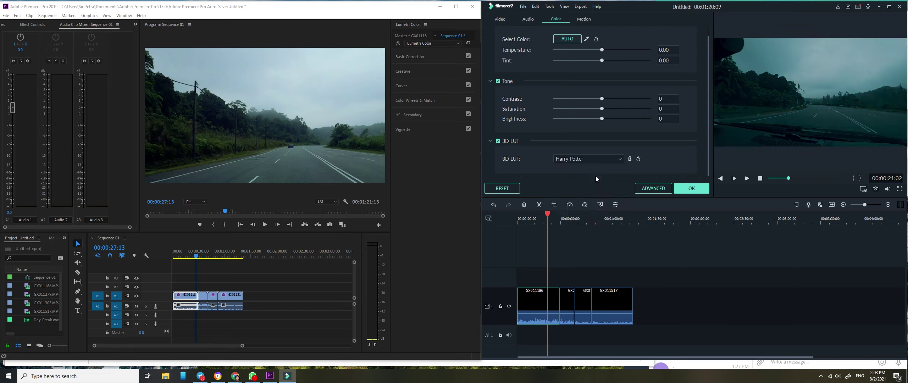
pyautogui.click(567, 219)
pyautogui.click(684, 185)
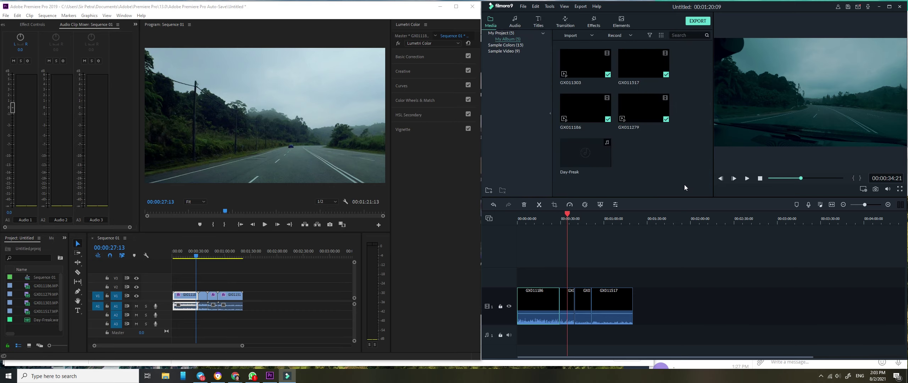
# - Open the second timeline clip's colour settings and try the Harry Potter 3D LUT
pyautogui.click(562, 223)
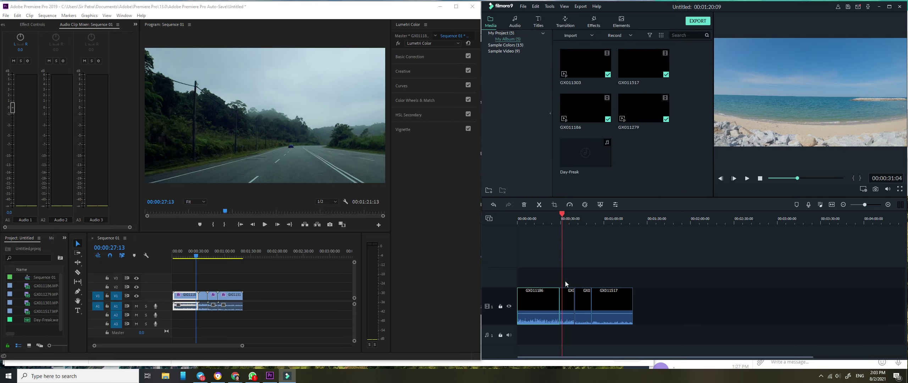
pyautogui.click(567, 299)
pyautogui.doubleClick(566, 299)
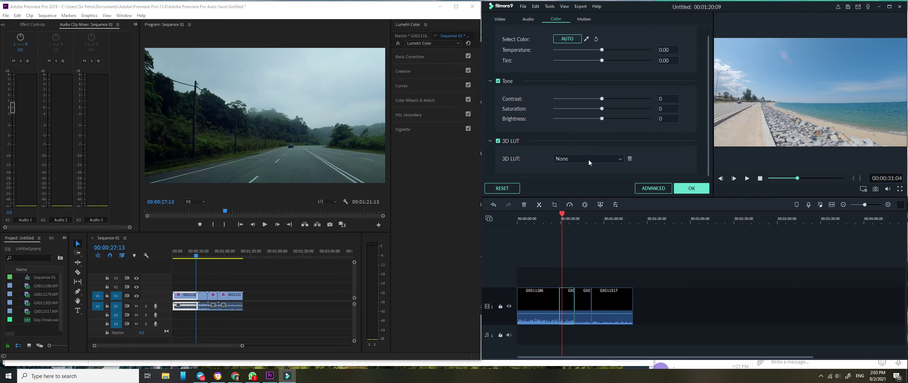
pyautogui.click(614, 161)
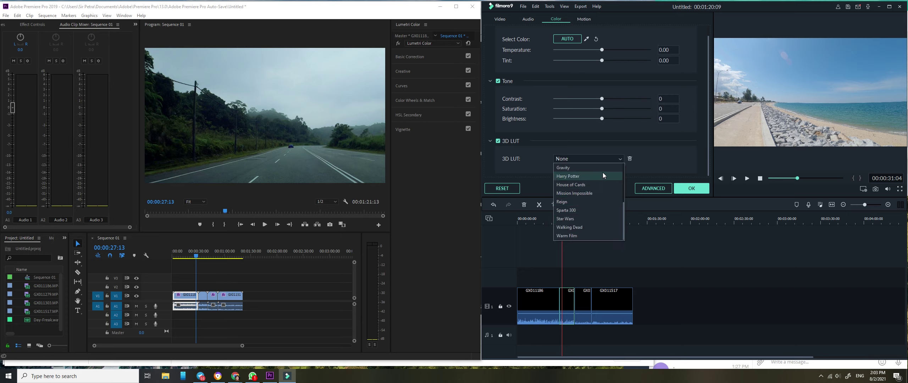
pyautogui.click(603, 175)
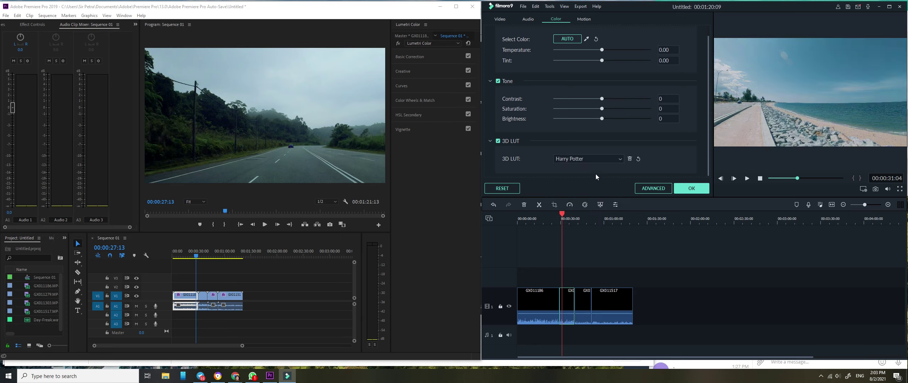
# - Try Mission Impossible, then apply the 007 Series LUT to the second clip and confirm
pyautogui.click(598, 159)
pyautogui.click(597, 193)
pyautogui.click(604, 158)
pyautogui.scroll(3, 599, 211)
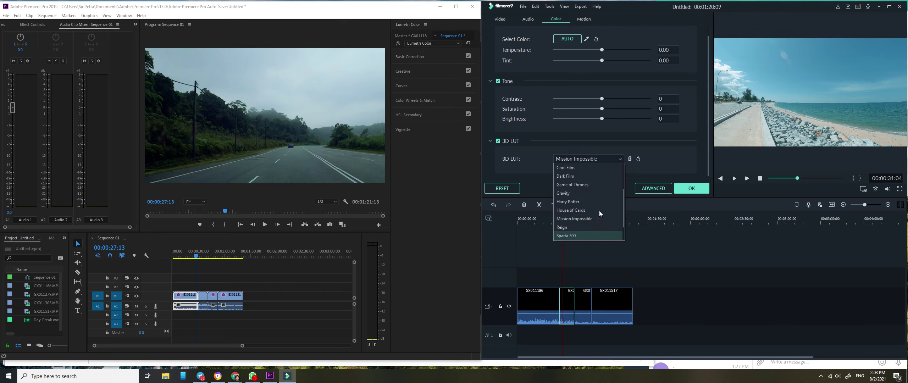
pyautogui.click(598, 169)
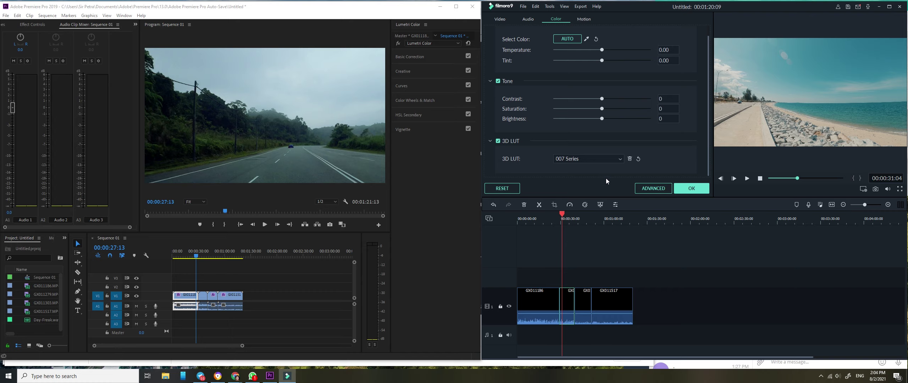
pyautogui.click(691, 188)
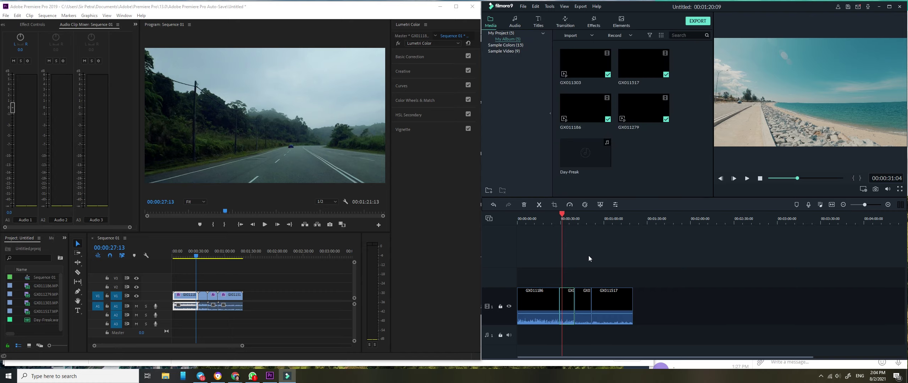
pyautogui.click(591, 218)
# - Apply the 007 Series 3D LUT to the third clip and confirm
pyautogui.doubleClick(582, 295)
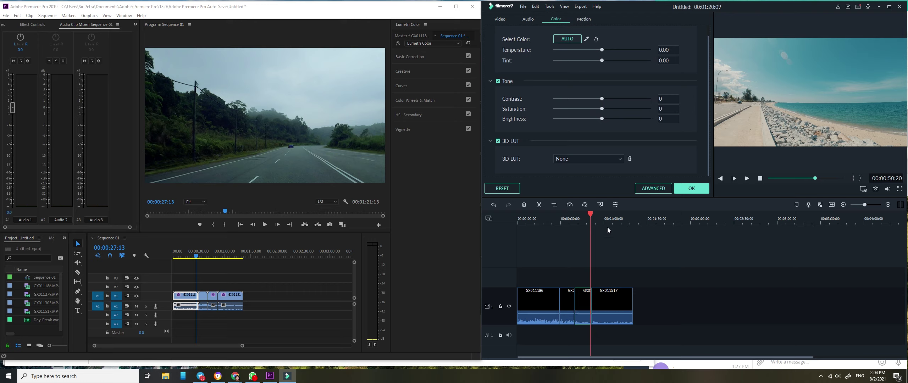
pyautogui.click(583, 159)
pyautogui.click(591, 185)
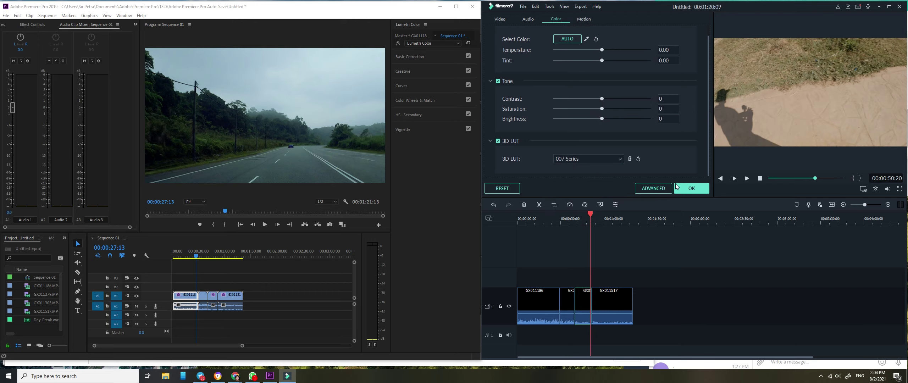
pyautogui.click(585, 219)
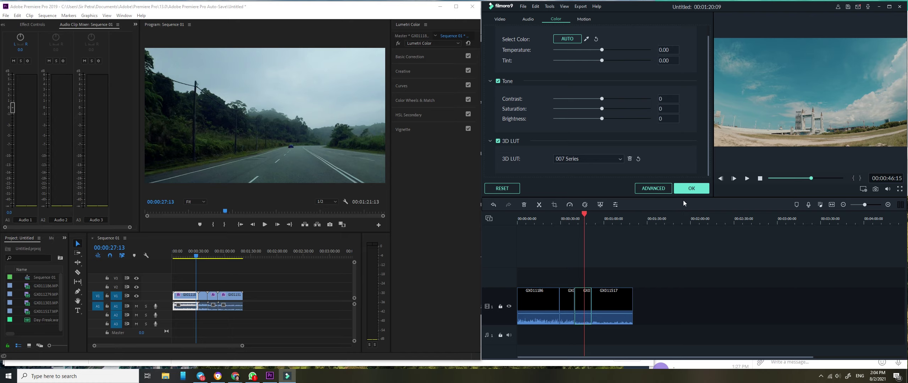
pyautogui.click(683, 190)
# - Apply the 007 Series 3D LUT to the last clip, GX011517, and confirm
pyautogui.click(612, 224)
pyautogui.doubleClick(606, 298)
pyautogui.click(604, 160)
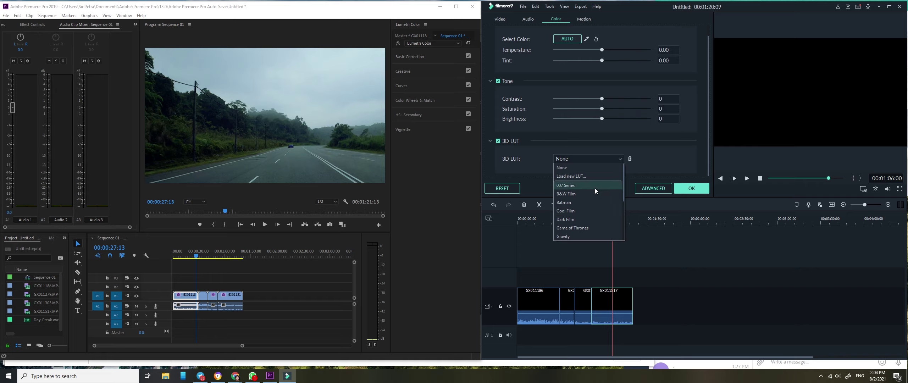
pyautogui.click(595, 185)
pyautogui.click(692, 189)
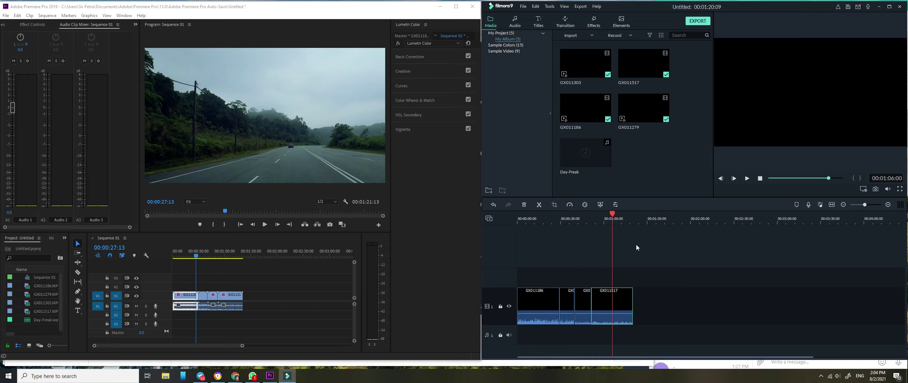
pyautogui.click(538, 224)
pyautogui.click(536, 301)
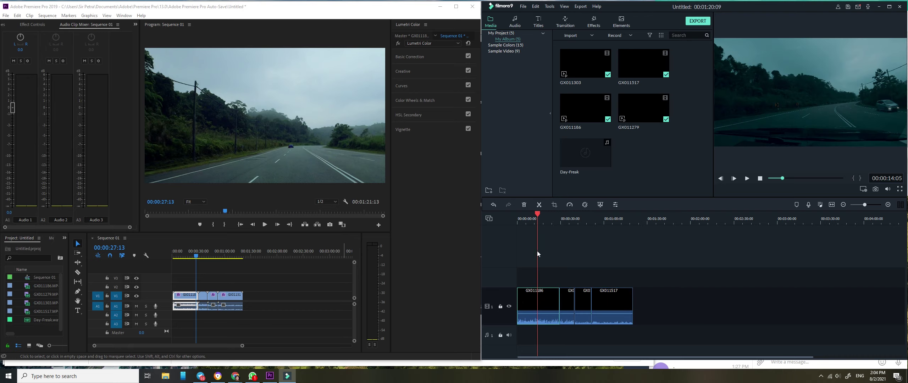
pyautogui.doubleClick(543, 300)
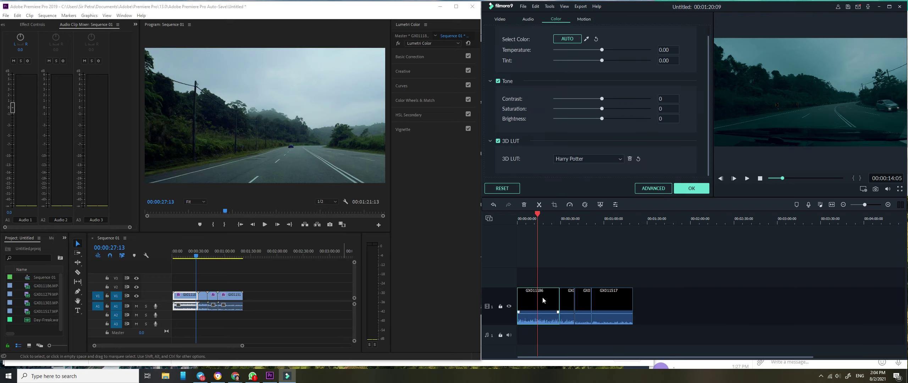
pyautogui.click(681, 190)
pyautogui.moveTo(561, 221); pyautogui.dragTo(568, 222)
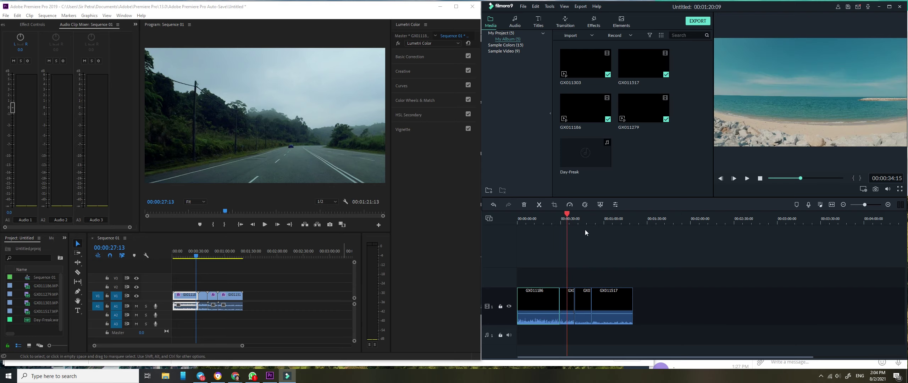
pyautogui.doubleClick(567, 297)
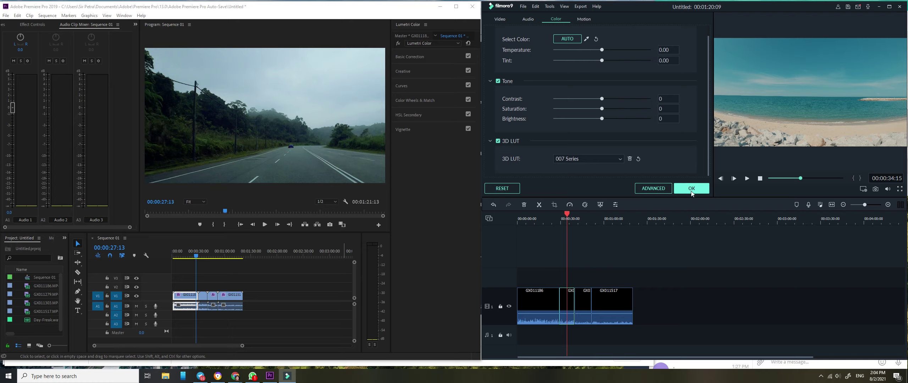
pyautogui.click(691, 189)
pyautogui.click(587, 219)
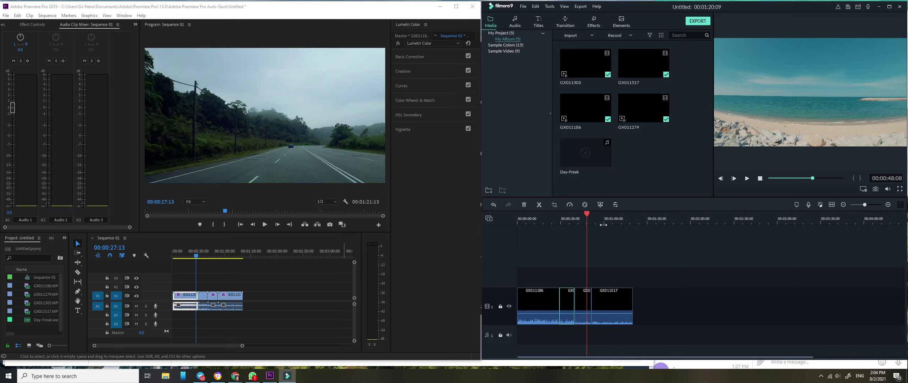
pyautogui.click(603, 223)
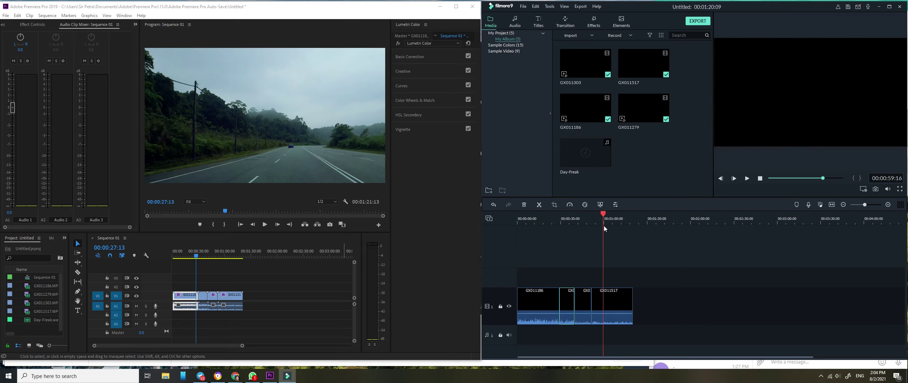
pyautogui.click(622, 221)
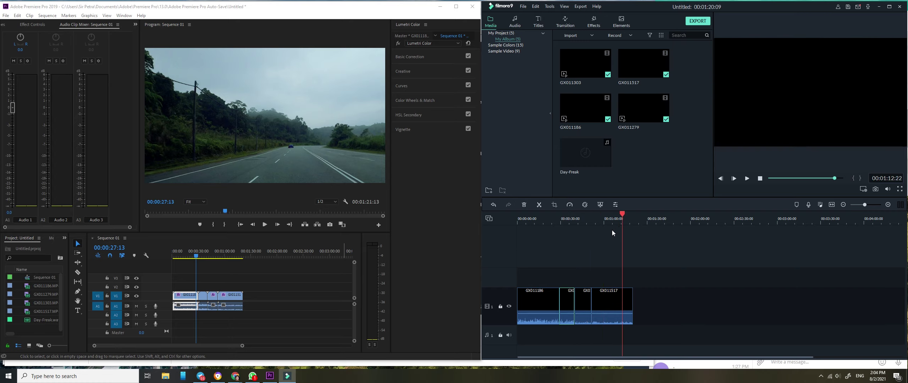
pyautogui.click(204, 257)
pyautogui.click(202, 255)
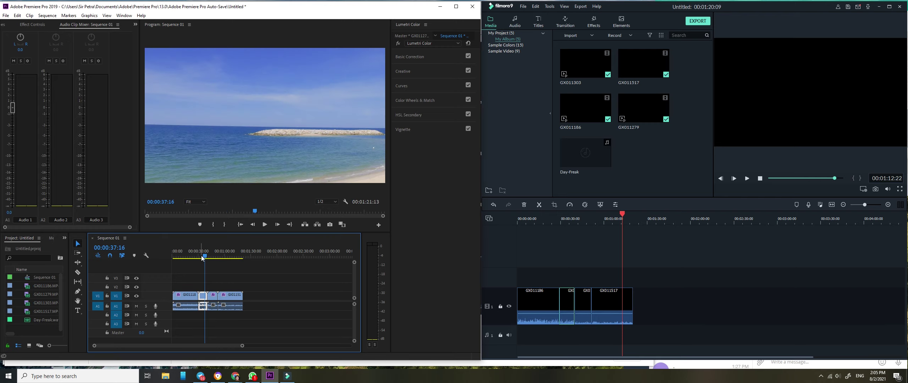
# - Put the playhead on the beach clip at 00:01:11:05 and expand Lumetri's Creative section
pyautogui.click(214, 256)
pyautogui.click(214, 257)
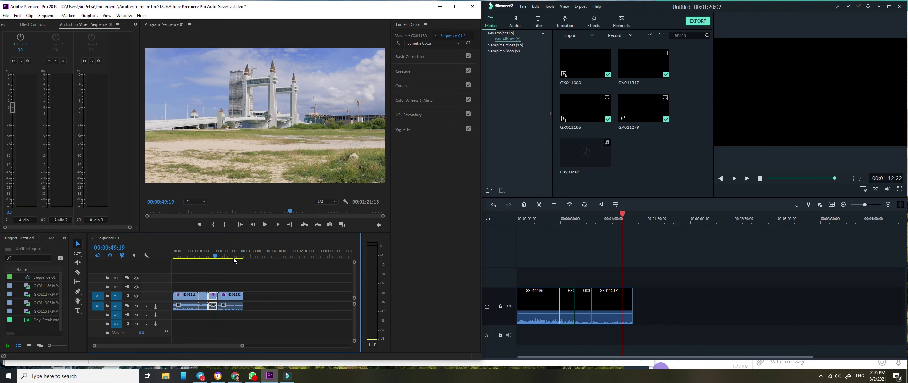
pyautogui.click(236, 257)
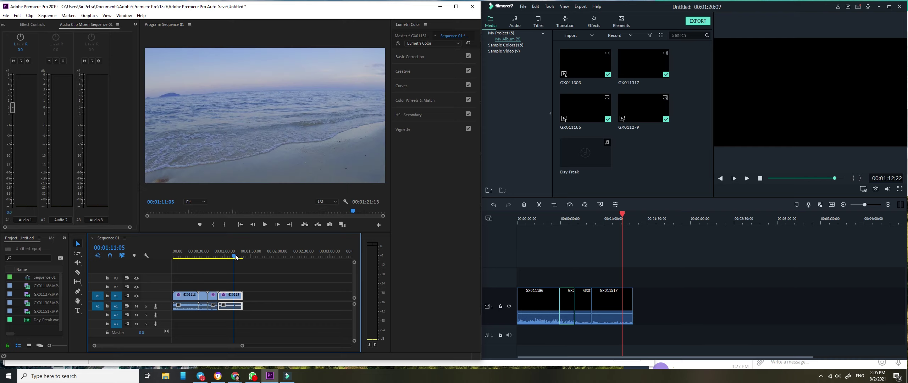
pyautogui.click(425, 72)
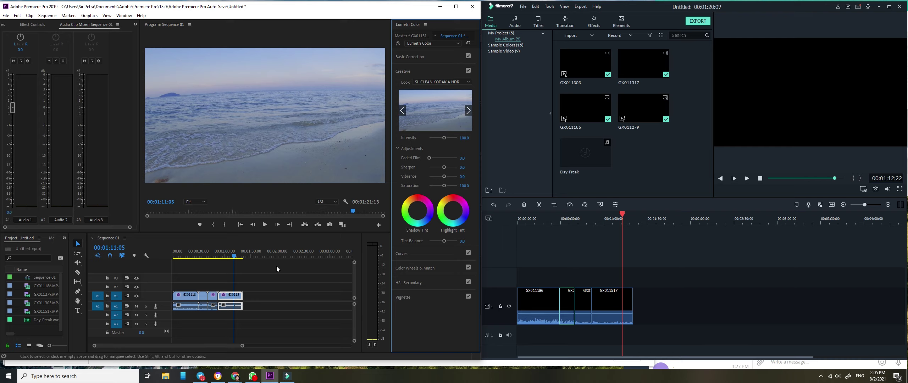
# - Play the sequence from 00:00:41:17 and stop on the bridge shot
pyautogui.click(217, 258)
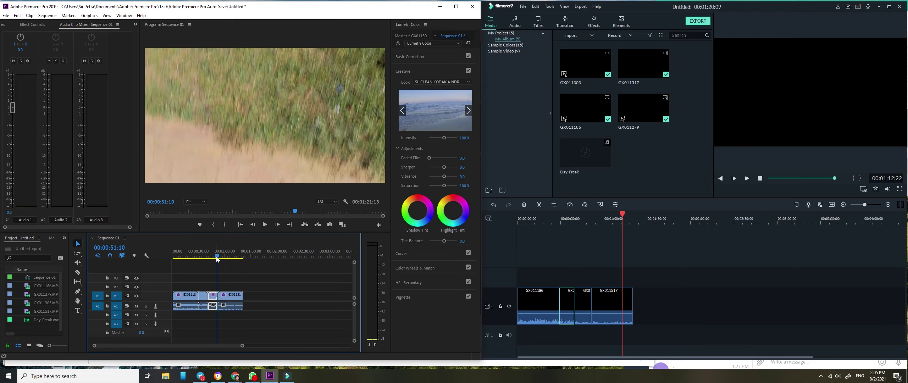
pyautogui.click(213, 256)
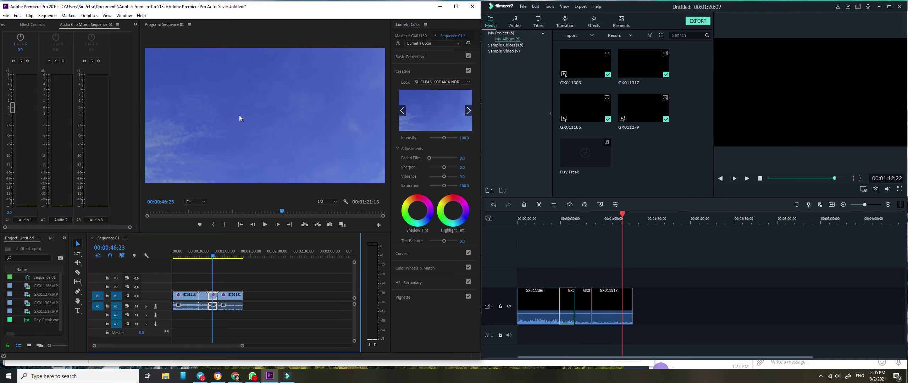
pyautogui.click(209, 254)
pyautogui.press('space')
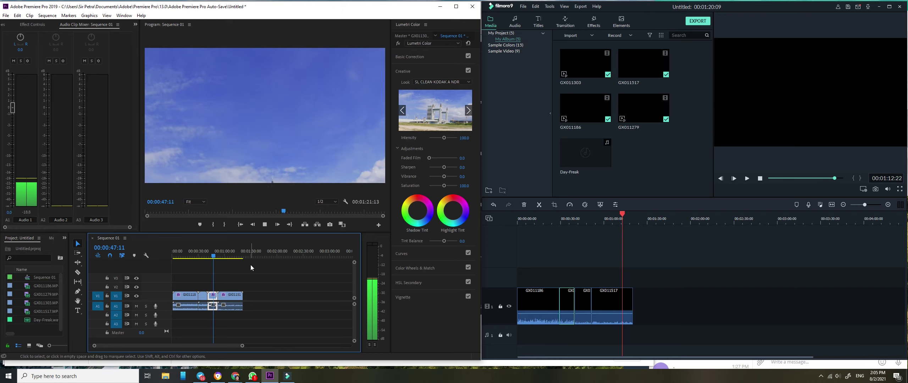
pyautogui.press('space')
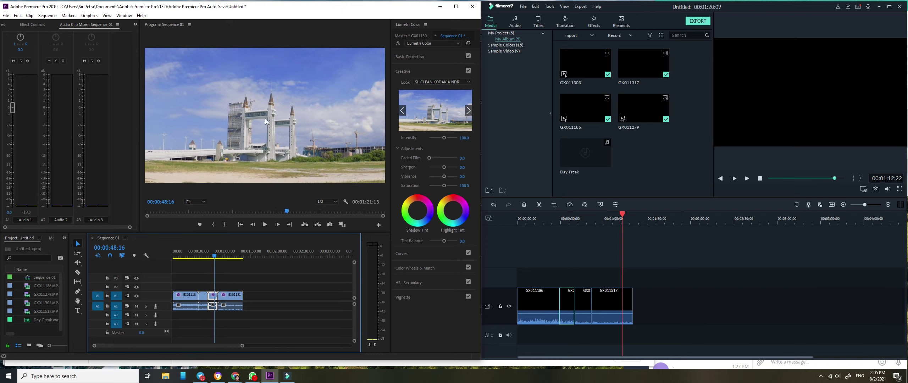
# - Toggle the Creative look off and on to compare, leave it on, and show the looks list
pyautogui.click(468, 70)
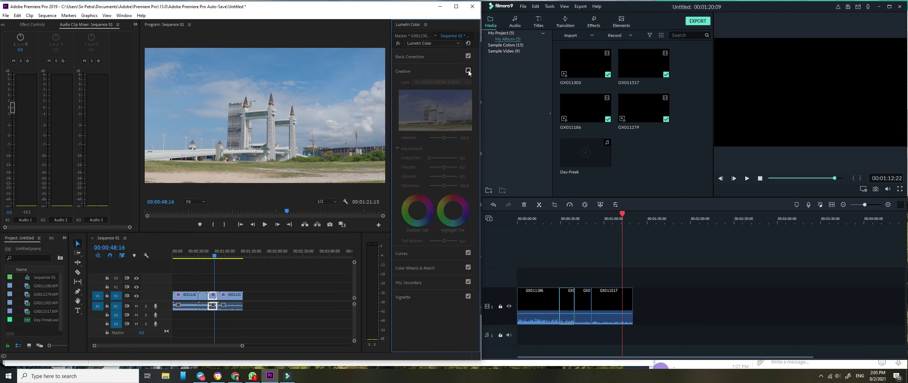
pyautogui.click(469, 70)
pyautogui.click(468, 71)
pyautogui.click(468, 71)
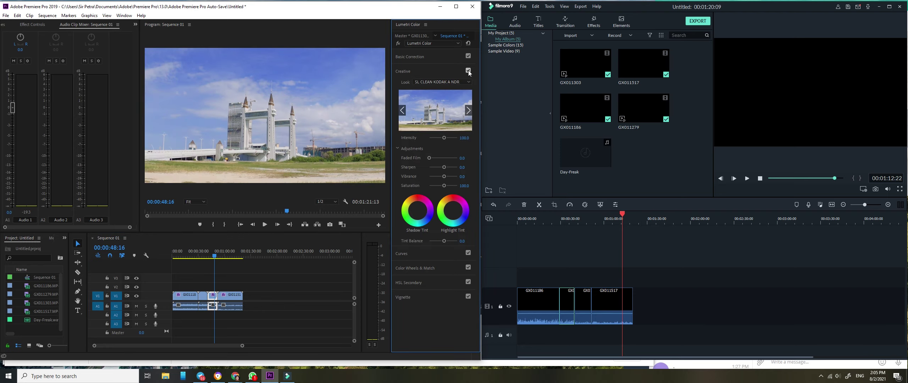
pyautogui.click(469, 71)
pyautogui.click(468, 71)
pyautogui.click(469, 70)
pyautogui.click(468, 70)
pyautogui.click(453, 84)
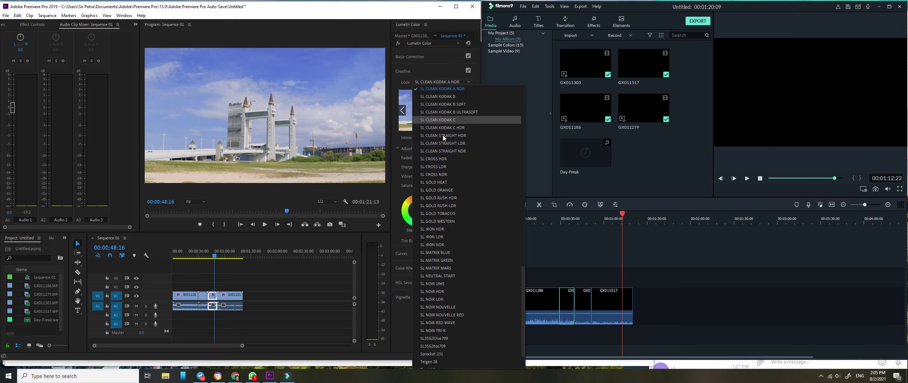
# - Try the SL CLEAN KODAK B, SL GOLD RUSH HDR and SL GOLD RUSH LDR looks
pyautogui.click(454, 97)
pyautogui.click(454, 80)
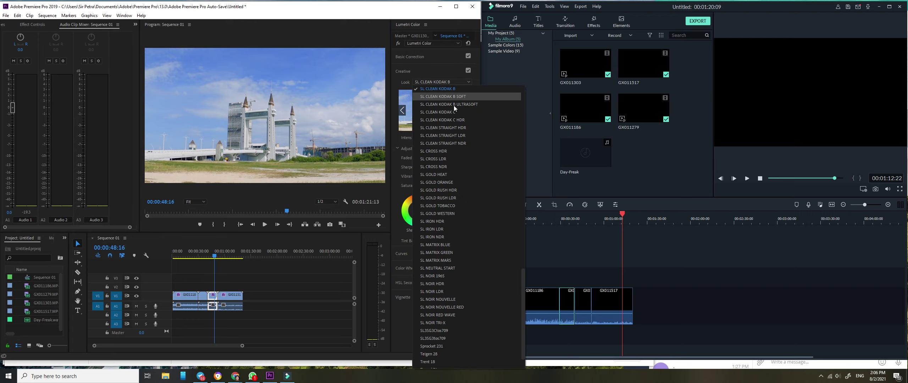
pyautogui.click(449, 190)
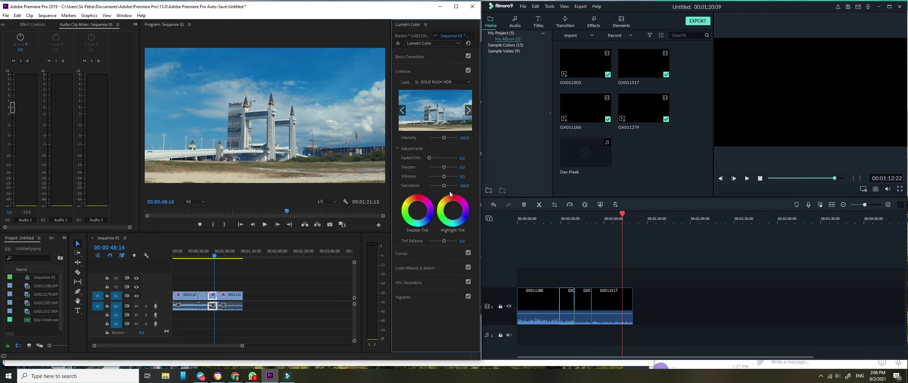
pyautogui.click(457, 82)
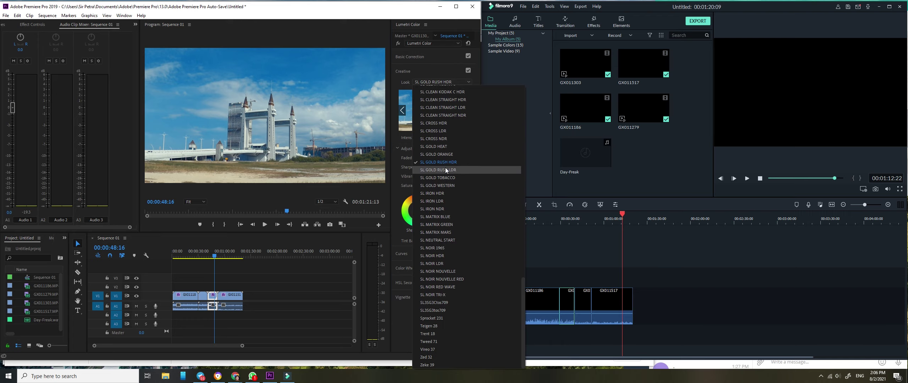
pyautogui.click(445, 167)
pyautogui.click(447, 82)
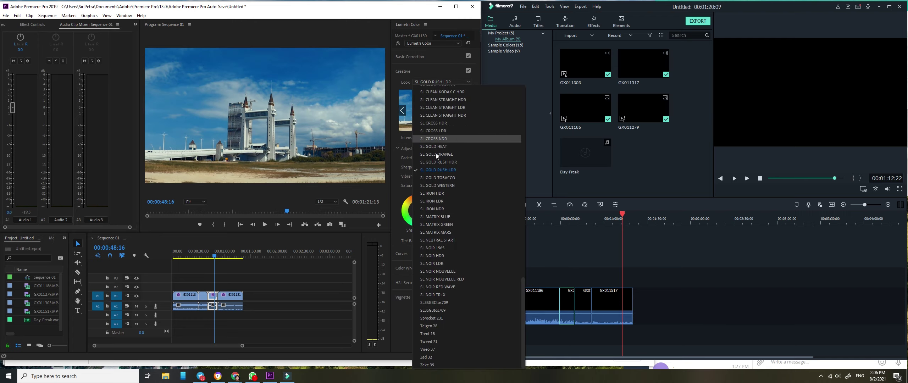
# - Try Kodak 5205 Fuji 3510 and Kodak 5218 looks, then apply Fuji F125 Kodak 2393
pyautogui.scroll(10, 447, 217)
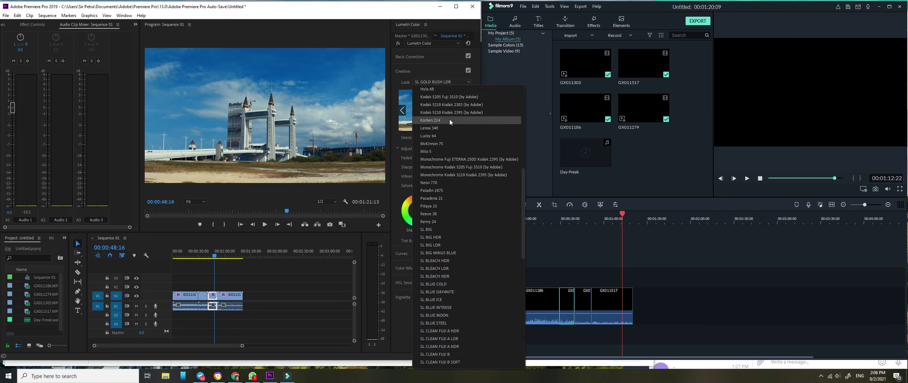
pyautogui.click(452, 98)
pyautogui.click(451, 82)
pyautogui.click(451, 95)
pyautogui.click(448, 82)
pyautogui.click(447, 95)
pyautogui.click(449, 83)
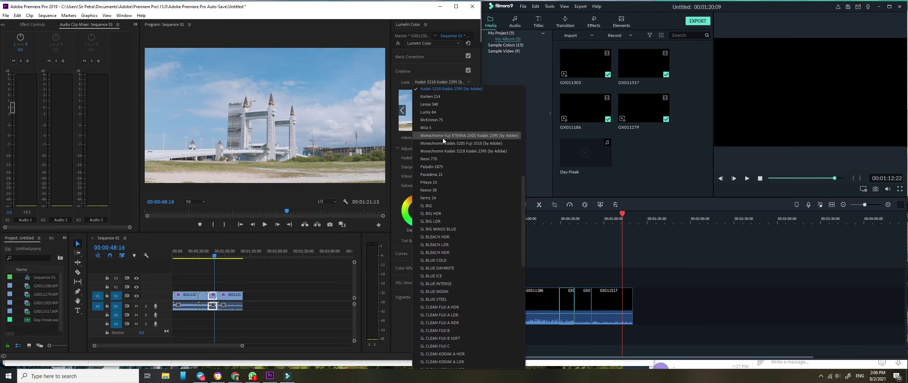
pyautogui.scroll(5, 445, 179)
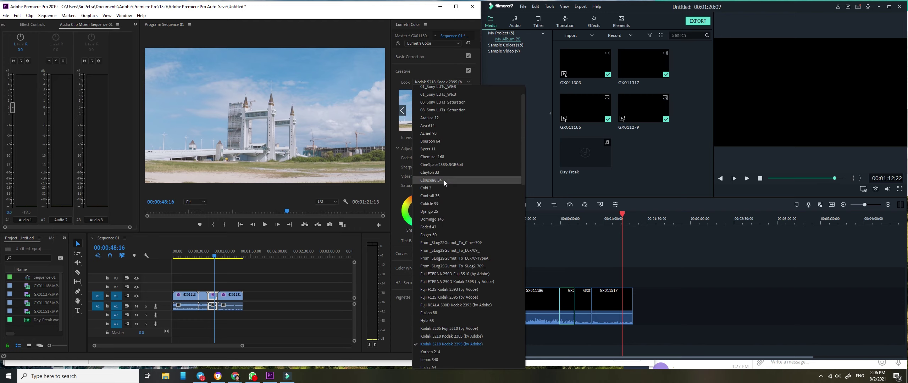
pyautogui.scroll(-4, 444, 180)
pyautogui.click(462, 205)
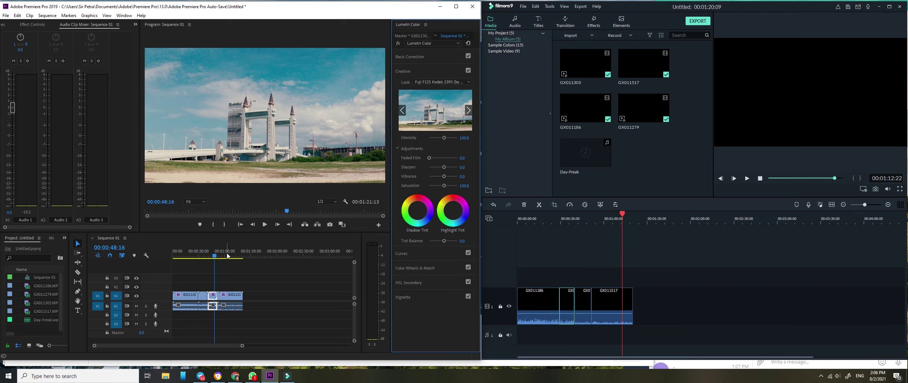
pyautogui.moveTo(227, 256); pyautogui.dragTo(215, 257)
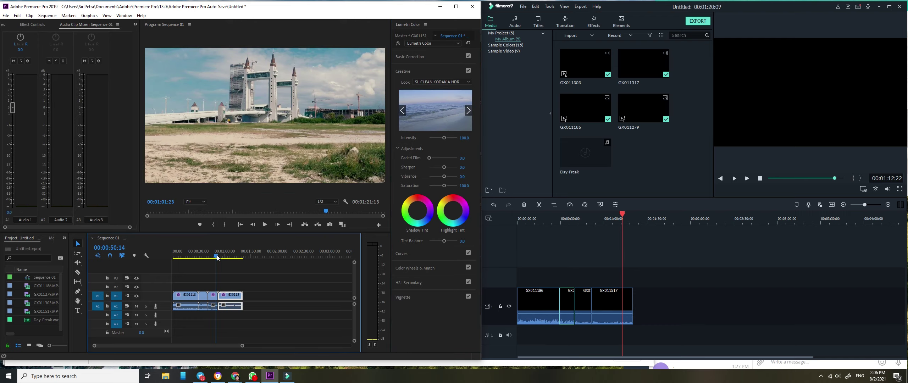
# - Select the misty road clip at 00:00:22:06 to show its SL CLEAN KODAK A LDR settings
pyautogui.click(202, 257)
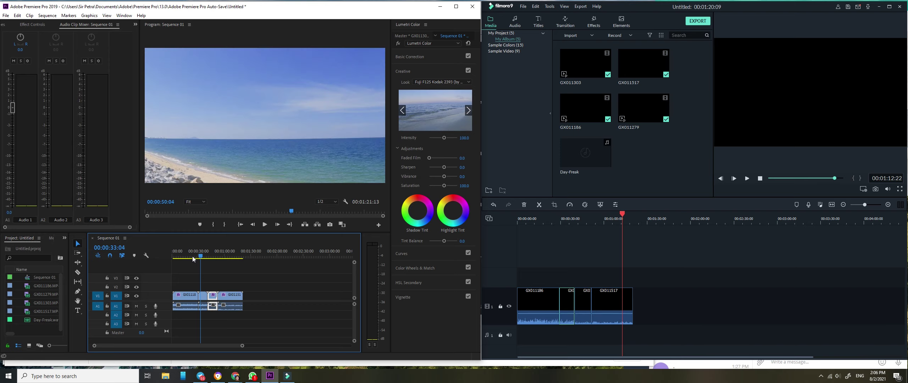
pyautogui.click(192, 256)
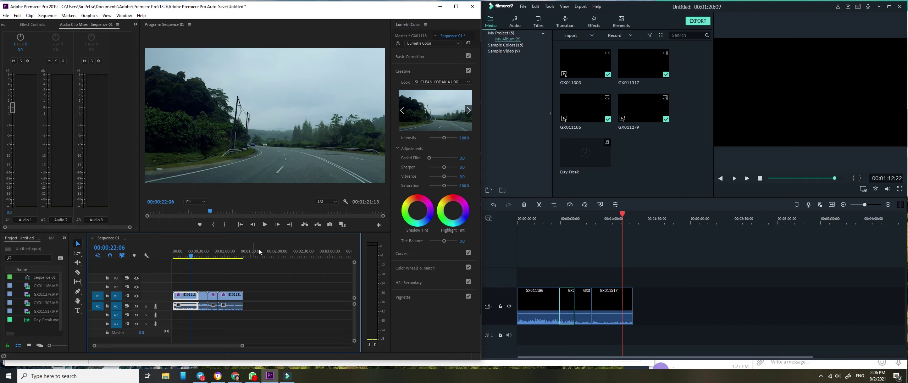
# - Click empty timeline space to deselect the road clip, then bring up the view options
pyautogui.click(247, 270)
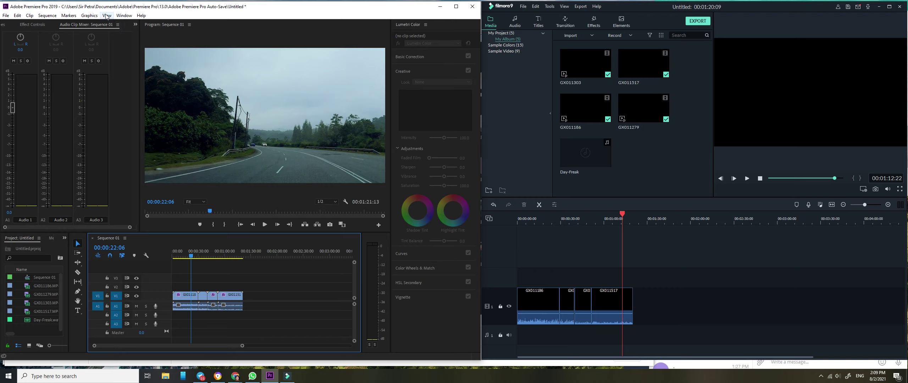
pyautogui.click(106, 16)
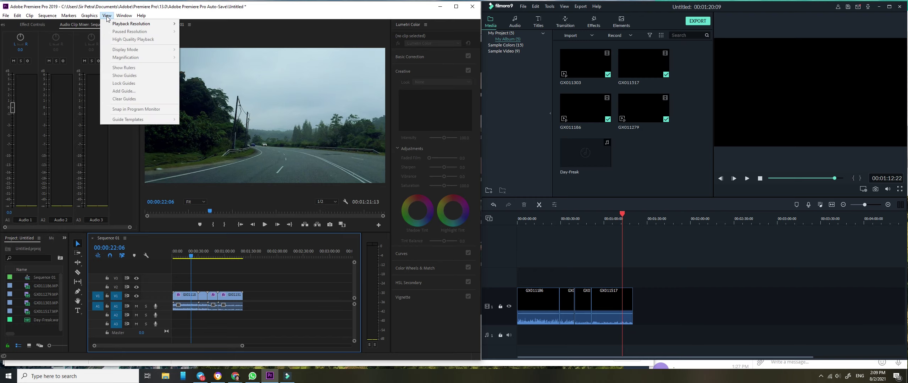
# - Switch Premiere to the Graphics workspace from the Window > Workspaces menu
pyautogui.moveTo(119, 18)
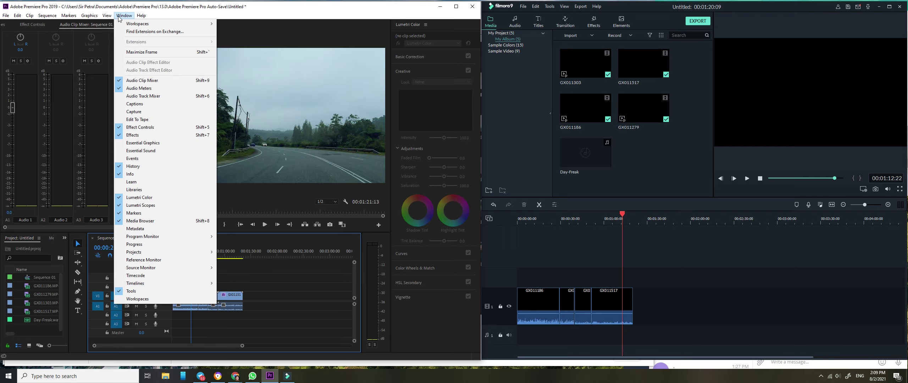
pyautogui.click(131, 15)
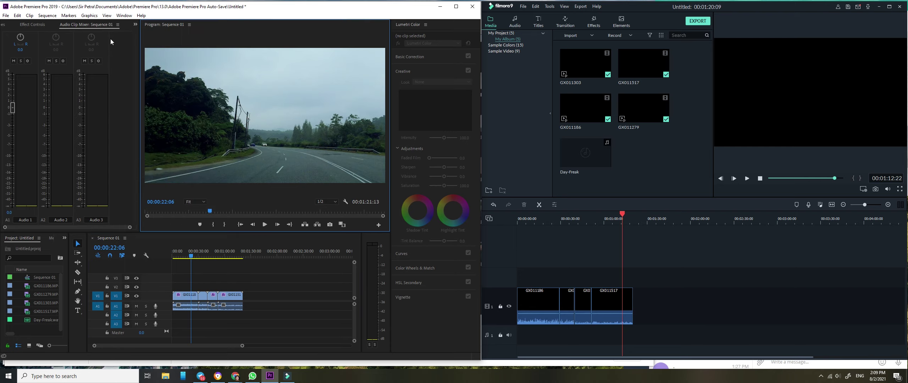
pyautogui.click(129, 15)
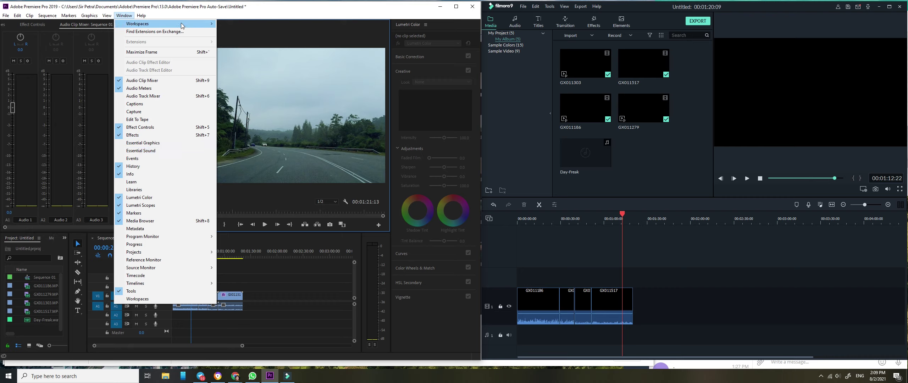
pyautogui.moveTo(131, 24)
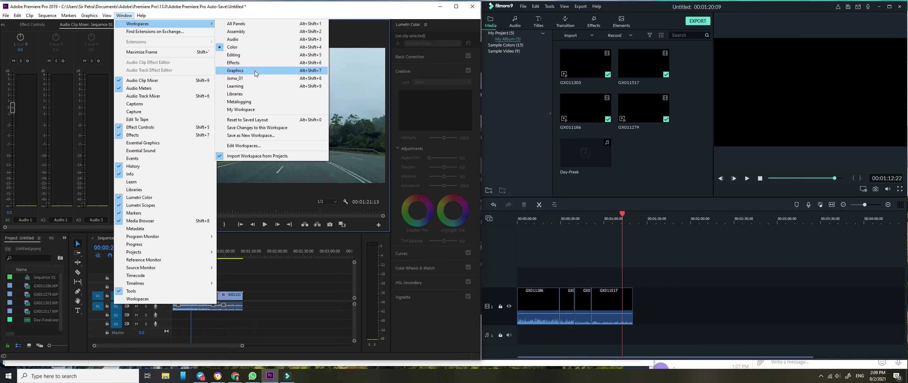
pyautogui.click(255, 71)
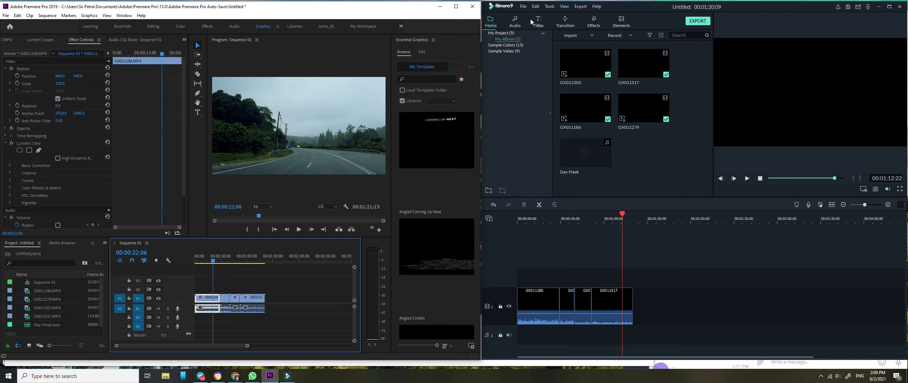
# - Preview Filmora's credit title templates, including Credit 3 and Credit 5
pyautogui.click(541, 27)
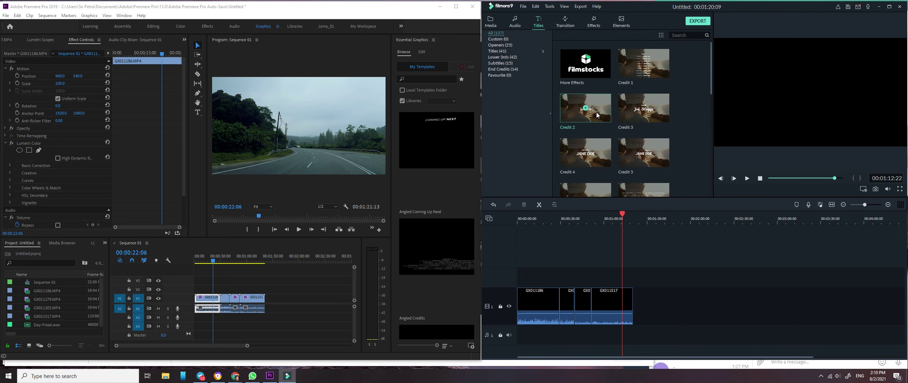
pyautogui.click(653, 74)
pyautogui.click(656, 117)
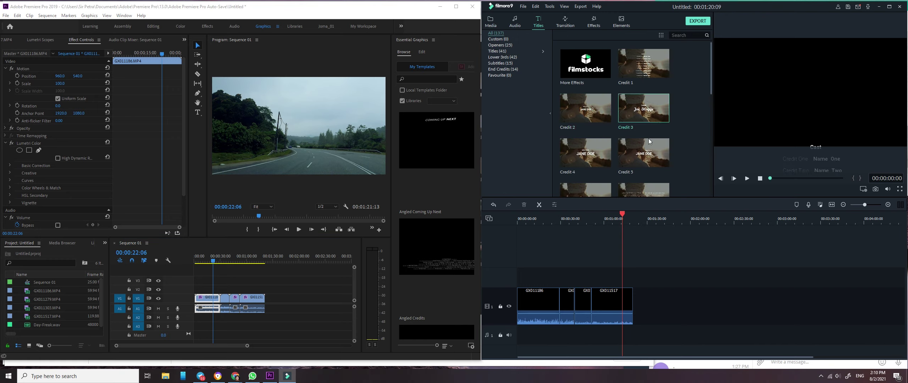
pyautogui.click(658, 153)
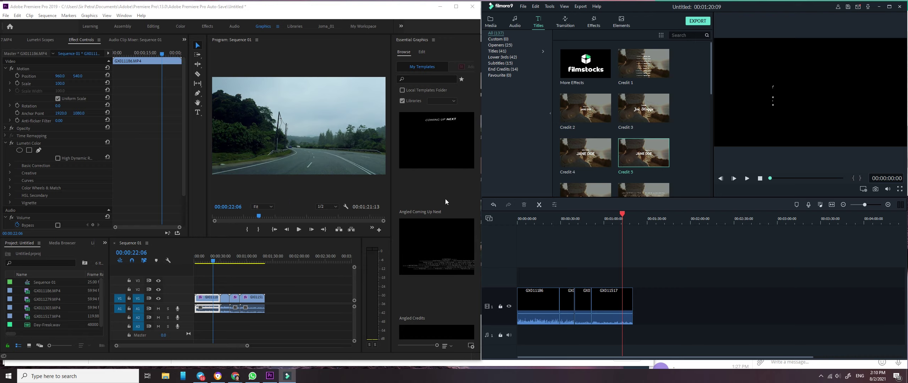
# - Browse Premiere's Angled templates, then shrink the thumbnail slider to a compact name list
pyautogui.click(444, 179)
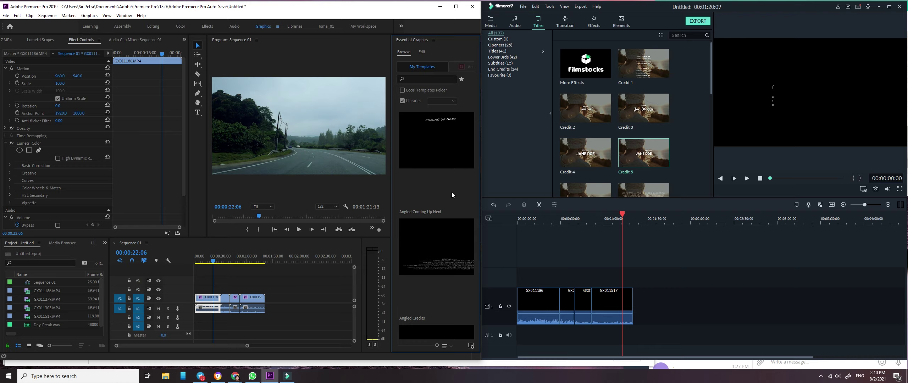
pyautogui.click(441, 158)
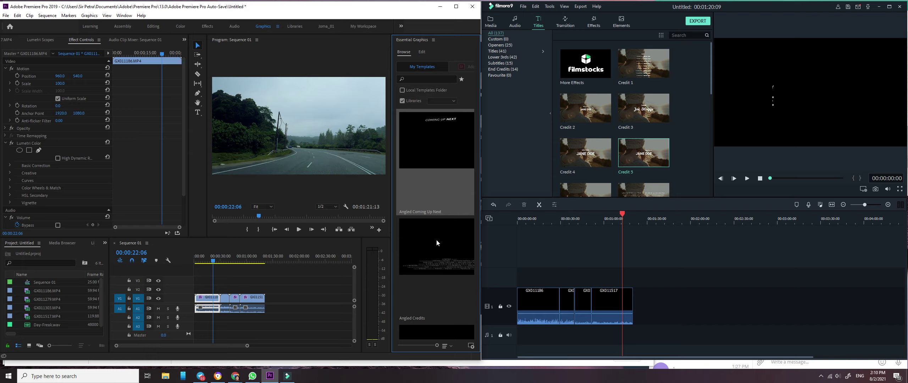
pyautogui.click(422, 299)
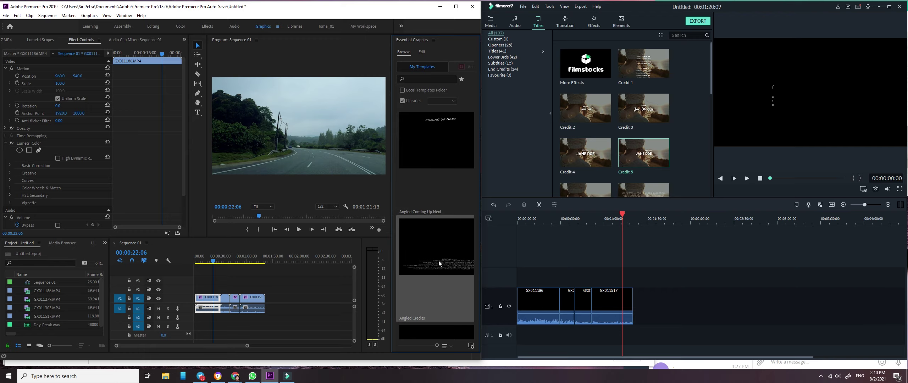
pyautogui.click(434, 151)
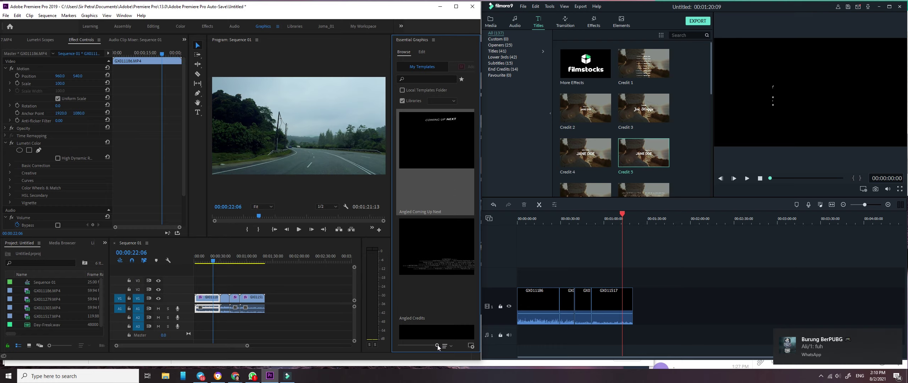
pyautogui.moveTo(436, 346); pyautogui.dragTo(399, 345)
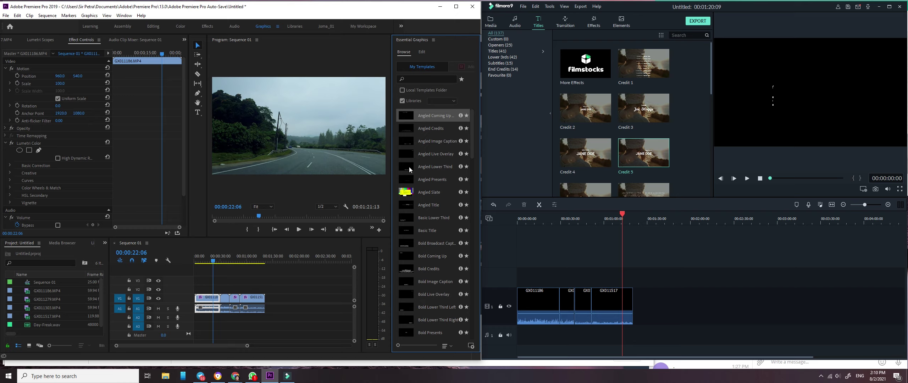
# - Drag Basic Title onto V2 at the sequence start, then select it with the playhead over it
pyautogui.scroll(-8, 437, 165)
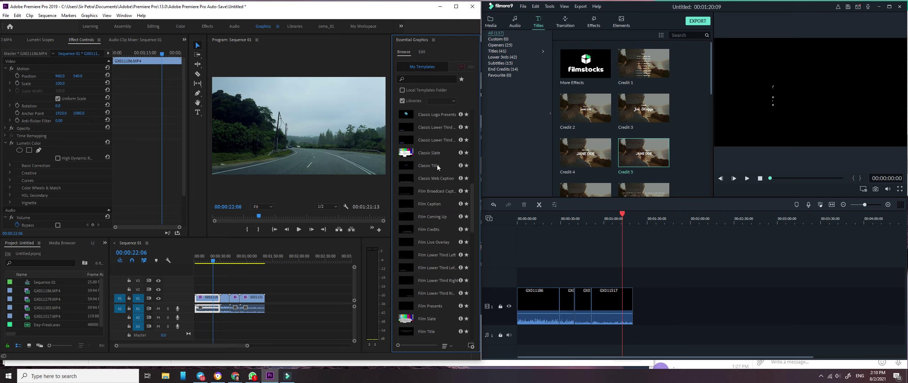
pyautogui.scroll(-5, 437, 165)
pyautogui.scroll(-3, 437, 165)
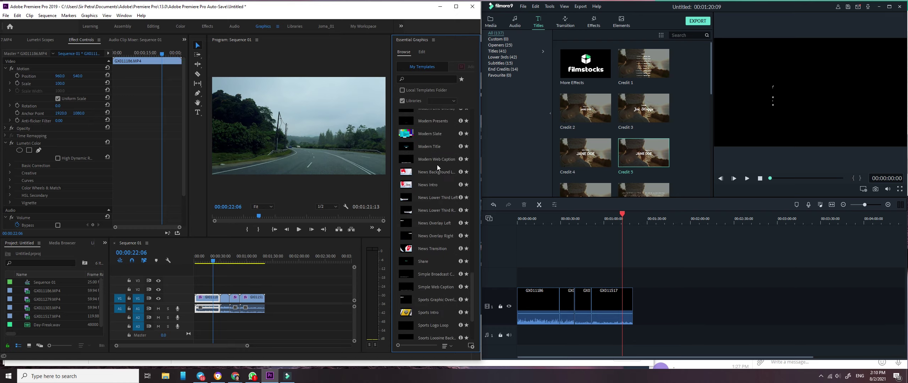
pyautogui.scroll(-6, 437, 164)
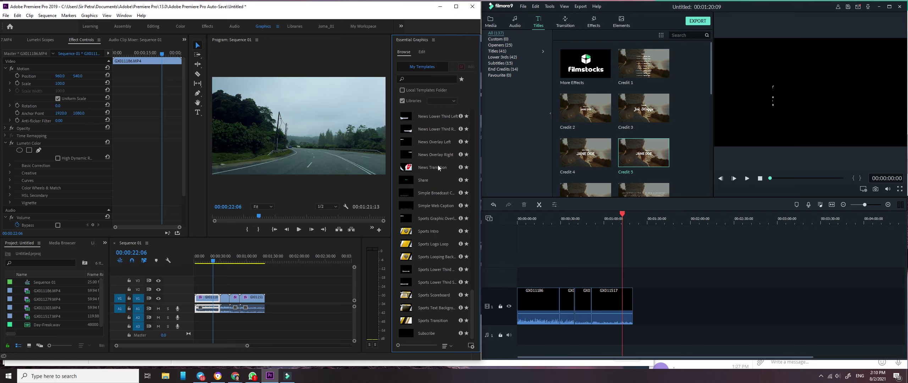
pyautogui.scroll(20, 438, 167)
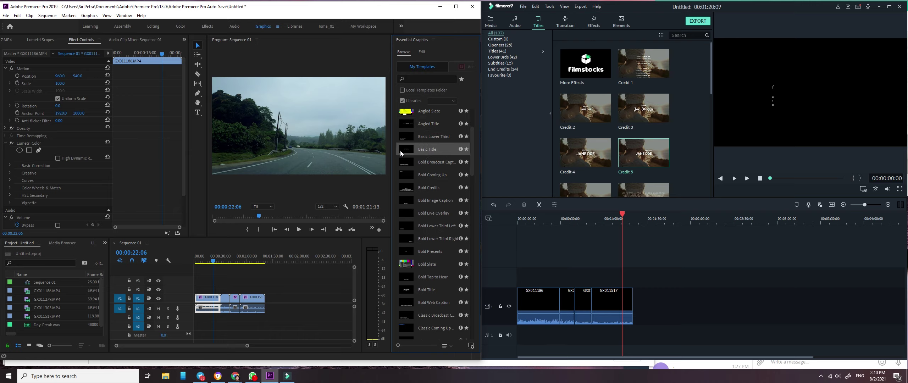
pyautogui.moveTo(427, 149); pyautogui.dragTo(212, 293)
pyautogui.moveTo(212, 293); pyautogui.dragTo(200, 295)
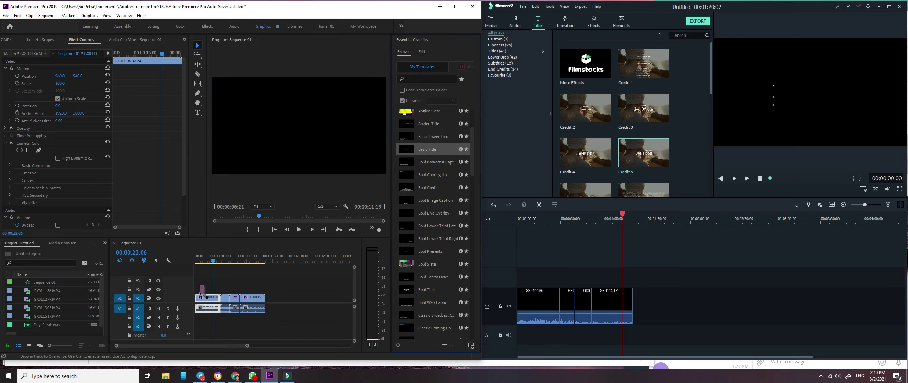
pyautogui.moveTo(200, 295); pyautogui.dragTo(201, 294)
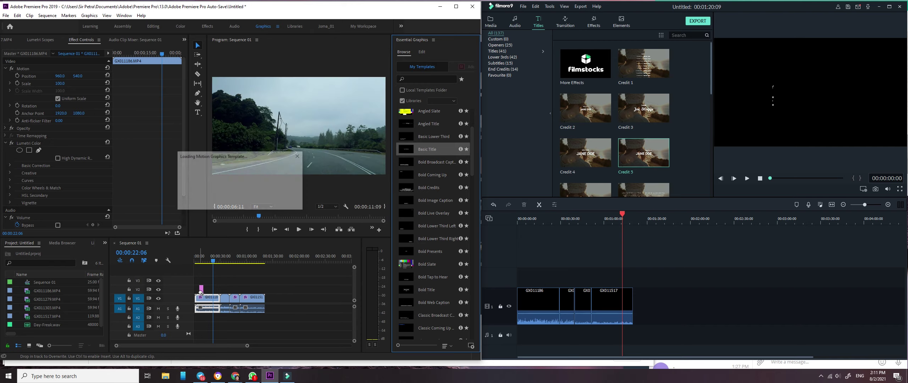
pyautogui.click(202, 263)
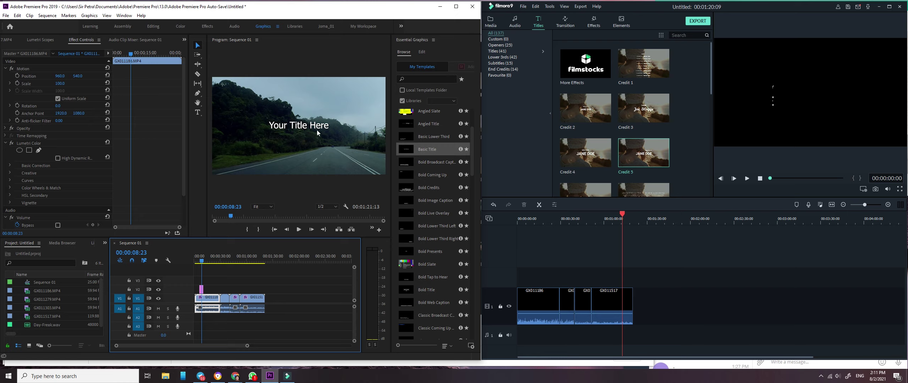
pyautogui.click(202, 289)
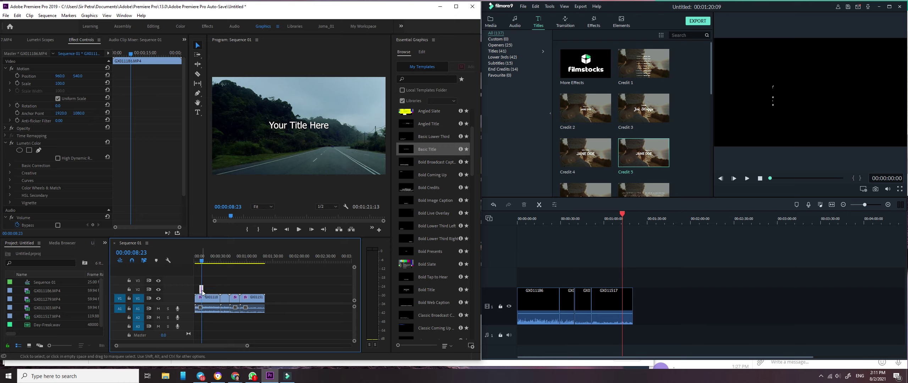
# - Select the Your Title Here text layer in Essential Graphics
pyautogui.click(442, 65)
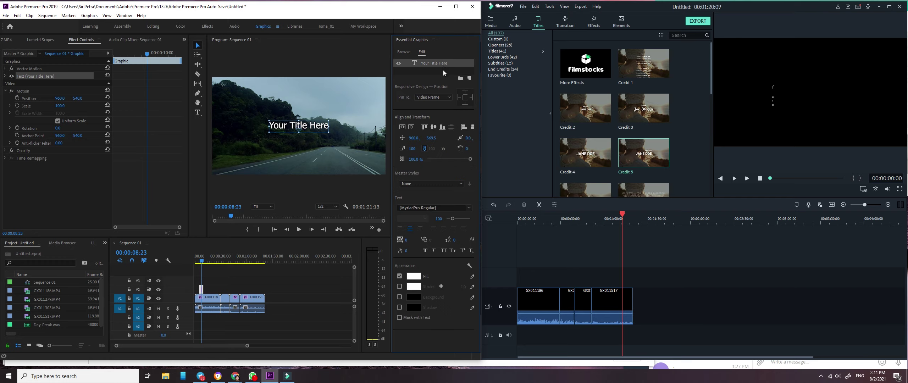
pyautogui.click(438, 72)
pyautogui.click(447, 62)
pyautogui.click(308, 125)
# - Replace the title text with 'My Best Trip 2019' and bring up its Fill colour picker
pyautogui.doubleClick(318, 128)
pyautogui.click(326, 127)
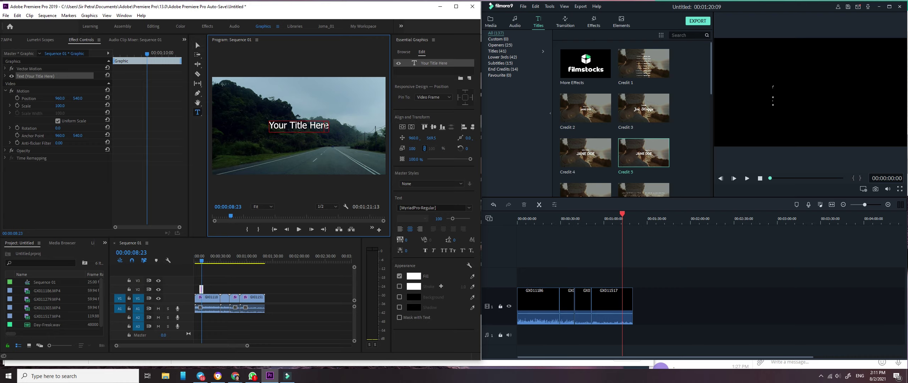
pyautogui.press('BackSpace')
pyautogui.press('BackSpace')
pyautogui.press('BackSpace')
pyautogui.press('BackSpace')
pyautogui.press('BackSpace')
pyautogui.press('BackSpace')
pyautogui.press('BackSpace')
pyautogui.press('BackSpace')
pyautogui.press('BackSpace')
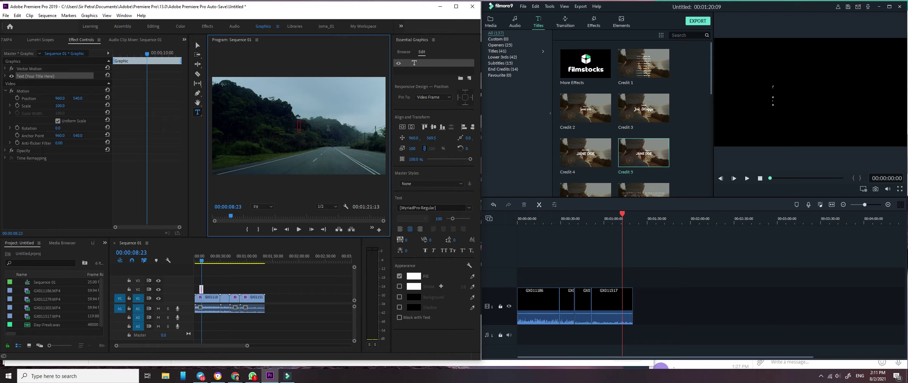
pyautogui.write('My')
pyautogui.write(' Best Trip 202')
pyautogui.press('BackSpace')
pyautogui.write('019')
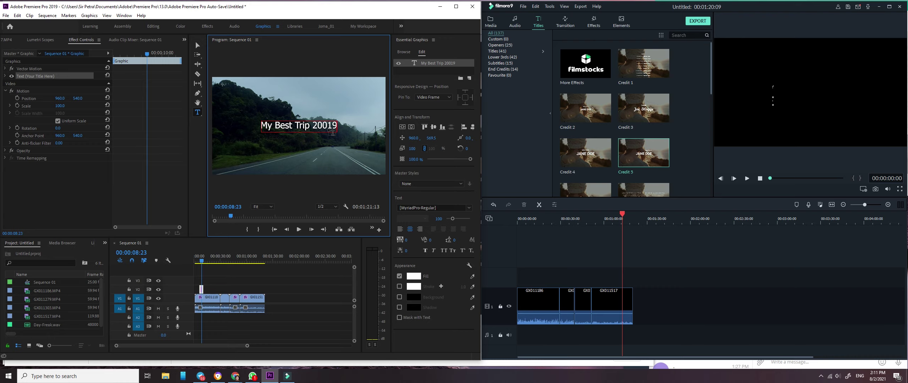
pyautogui.press('BackSpace')
pyautogui.press('BackSpace')
pyautogui.press('BackSpace')
pyautogui.write('1')
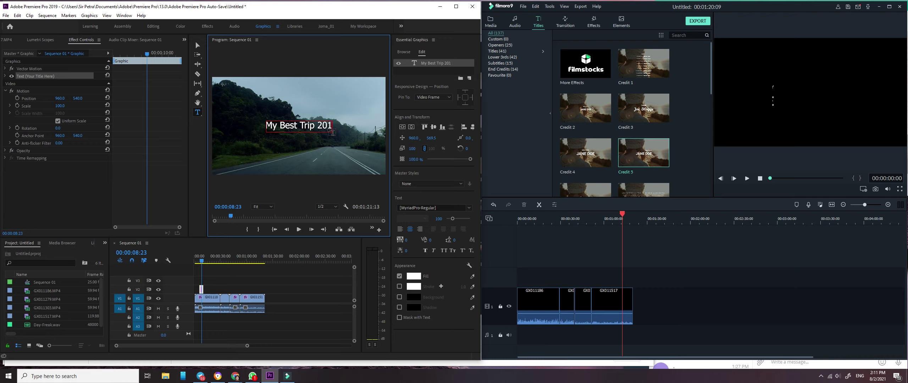
pyautogui.write('9')
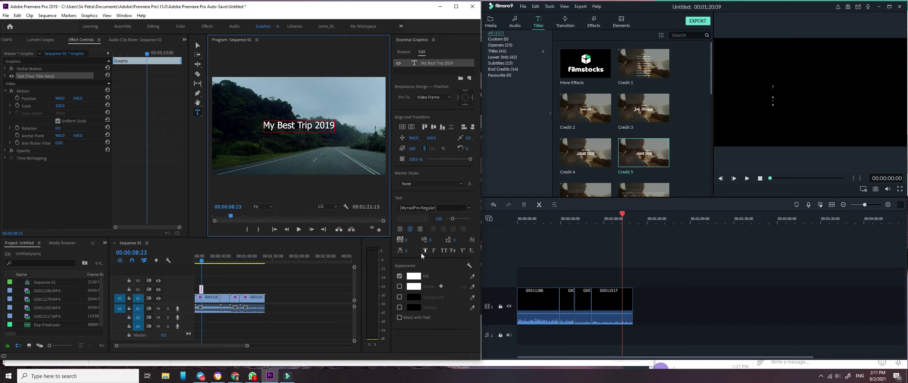
pyautogui.click(416, 278)
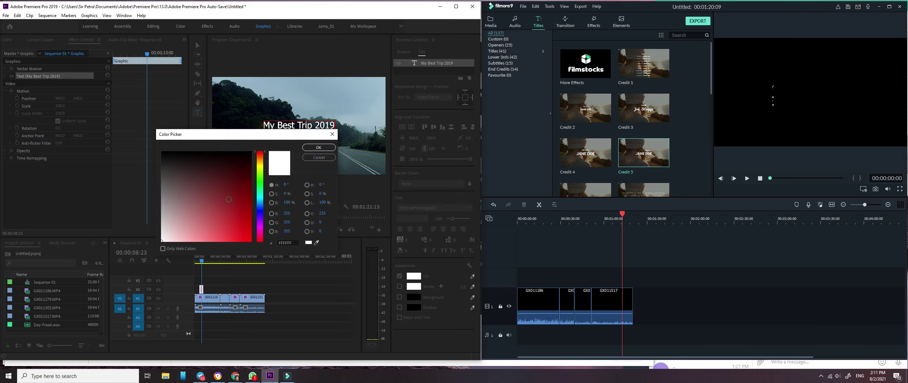
pyautogui.moveTo(263, 166); pyautogui.dragTo(262, 160)
pyautogui.click(239, 238)
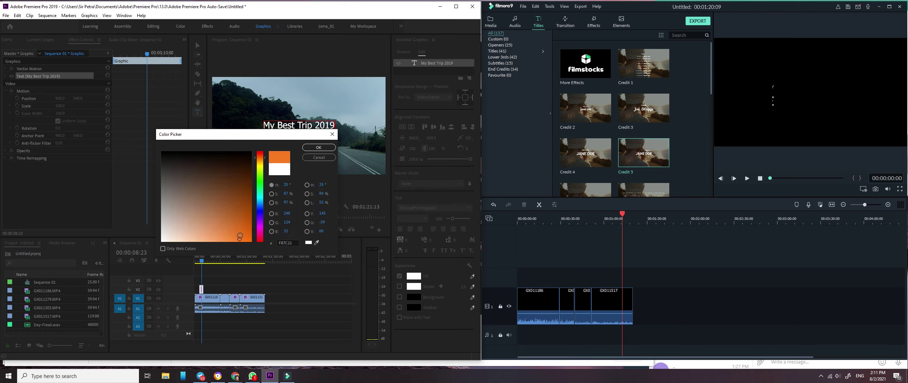
pyautogui.click(318, 147)
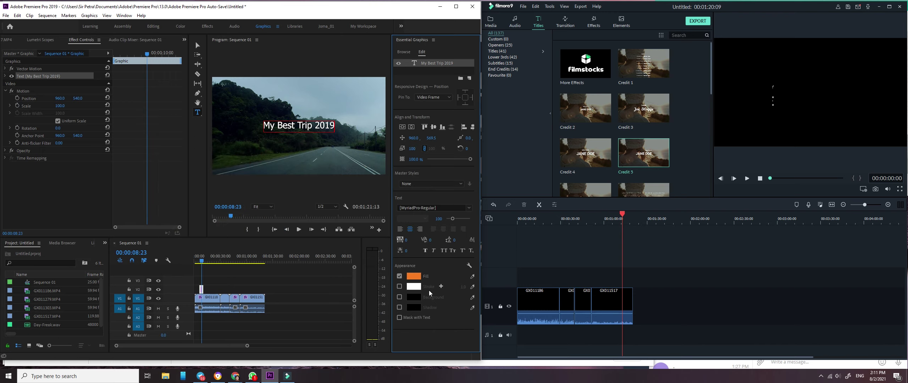
pyautogui.click(322, 129)
pyautogui.doubleClick(325, 126)
pyautogui.moveTo(334, 127); pyautogui.dragTo(262, 129)
pyautogui.click(414, 276)
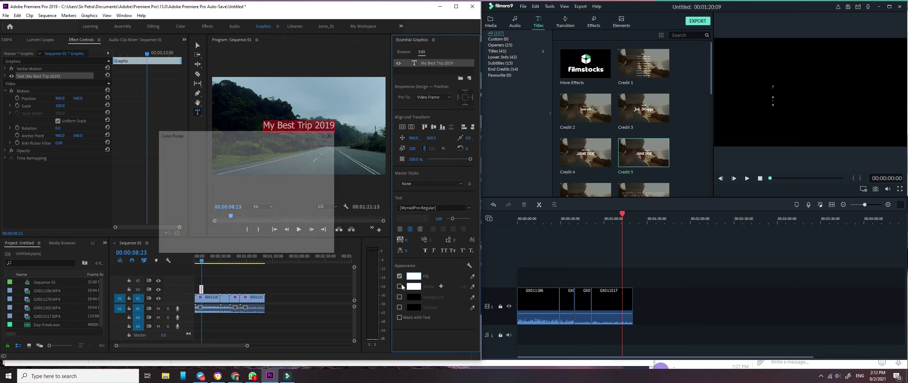
pyautogui.click(260, 155)
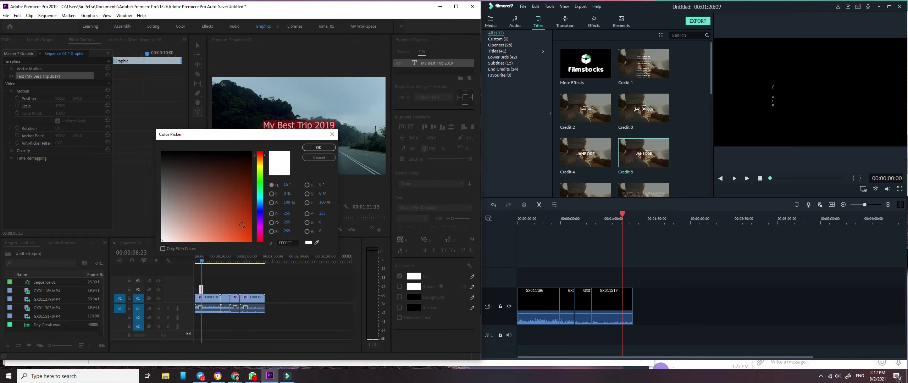
pyautogui.click(236, 227)
pyautogui.click(260, 158)
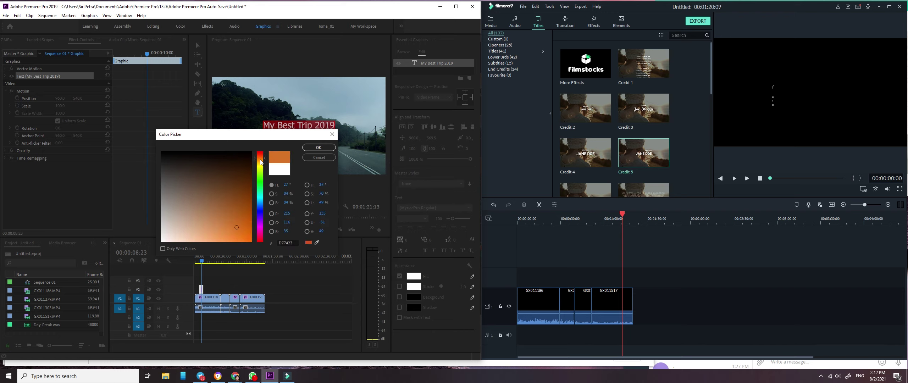
pyautogui.click(319, 148)
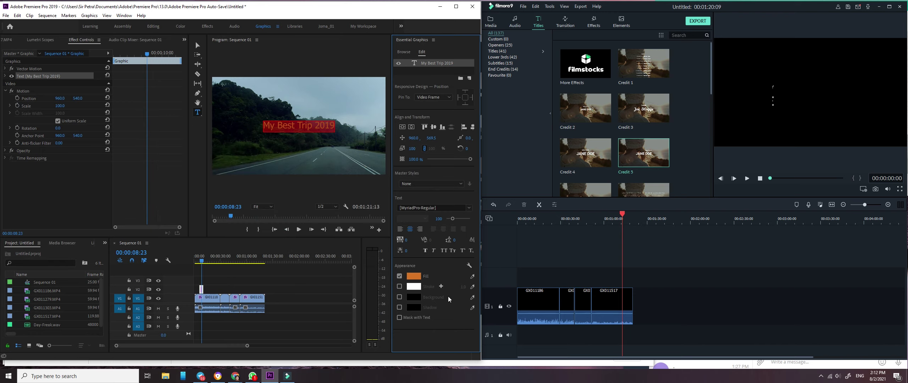
pyautogui.click(425, 250)
pyautogui.moveTo(453, 218); pyautogui.dragTo(456, 219)
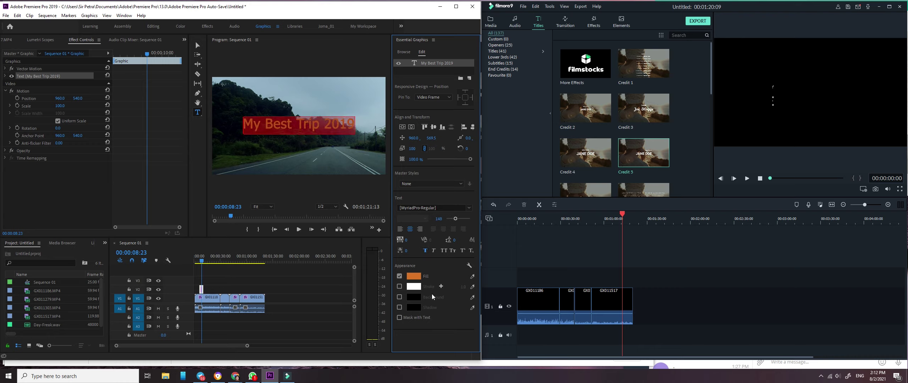
pyautogui.click(281, 283)
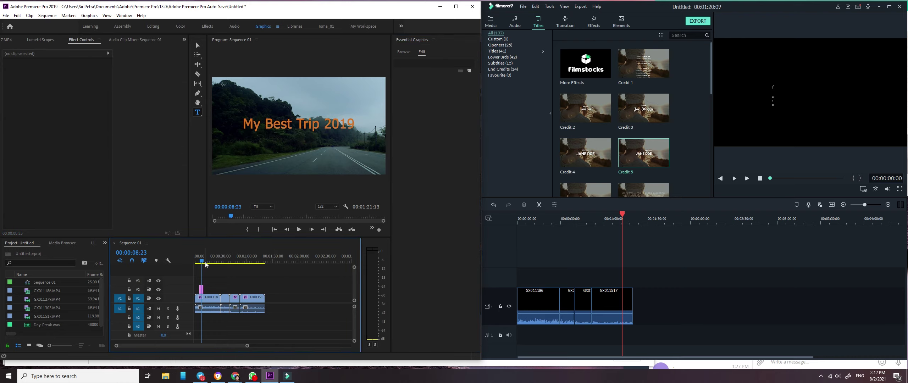
pyautogui.click(542, 36)
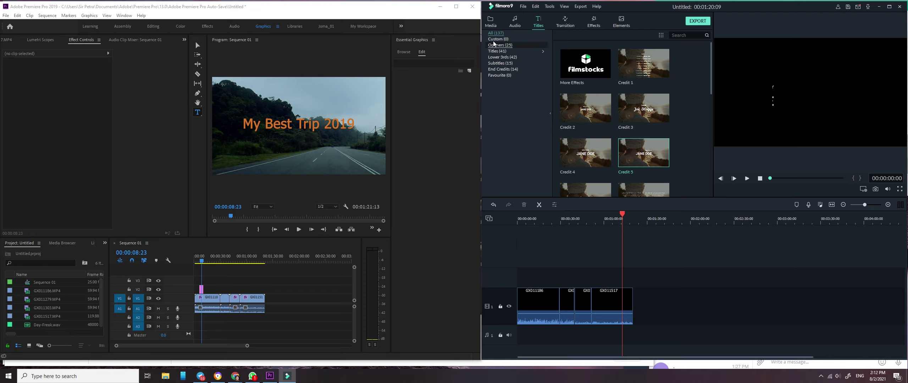
# - Show Filmora's Titles category of title templates
pyautogui.click(493, 57)
pyautogui.click(496, 63)
pyautogui.click(496, 52)
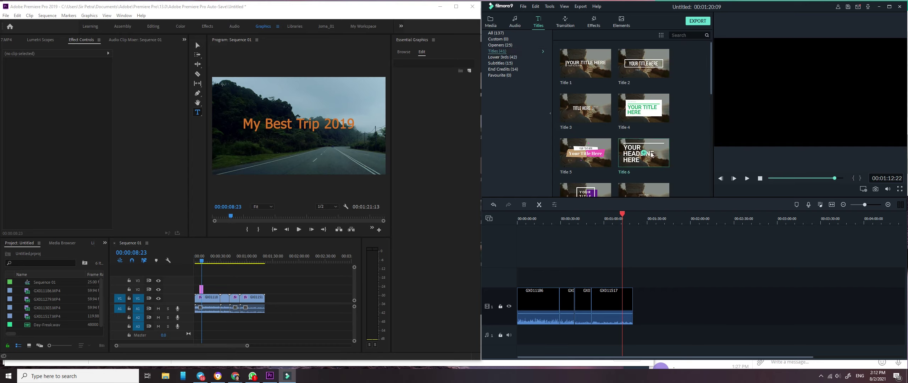
pyautogui.scroll(-1, 621, 159)
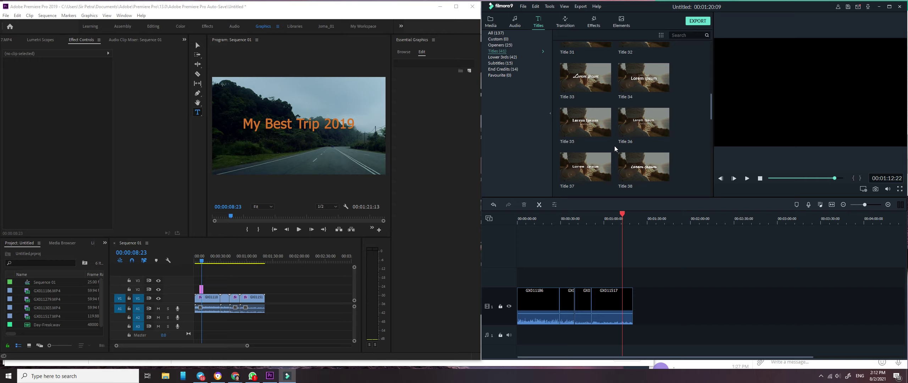
pyautogui.scroll(1, 616, 148)
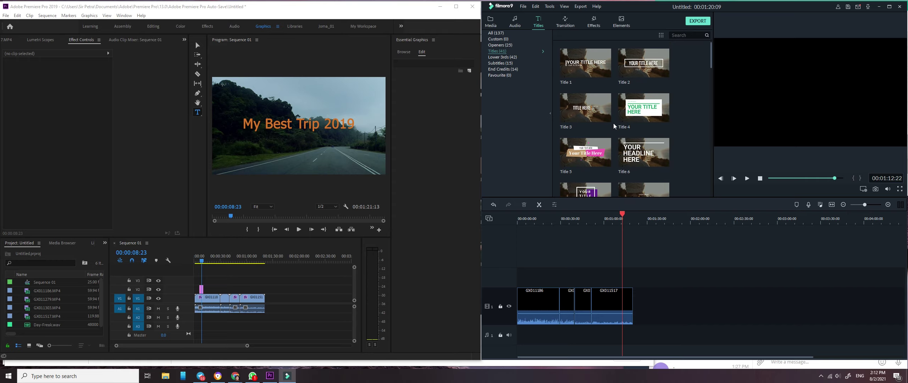
# - Place Title 2 on a new second track at the timeline start and open it for editing
pyautogui.click(644, 67)
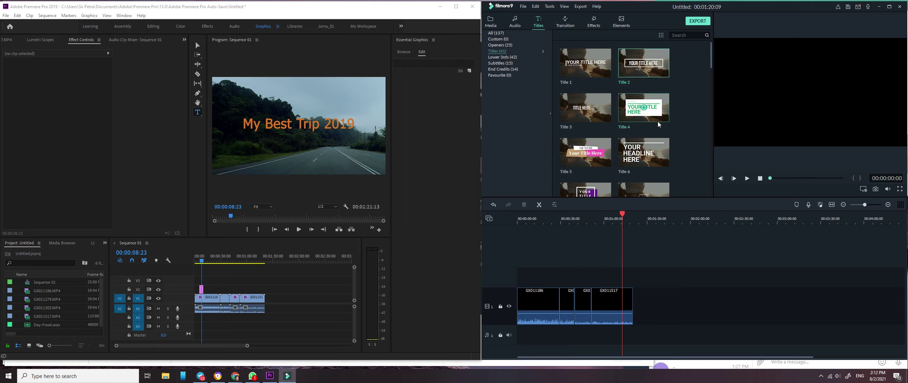
pyautogui.moveTo(655, 67); pyautogui.dragTo(532, 284)
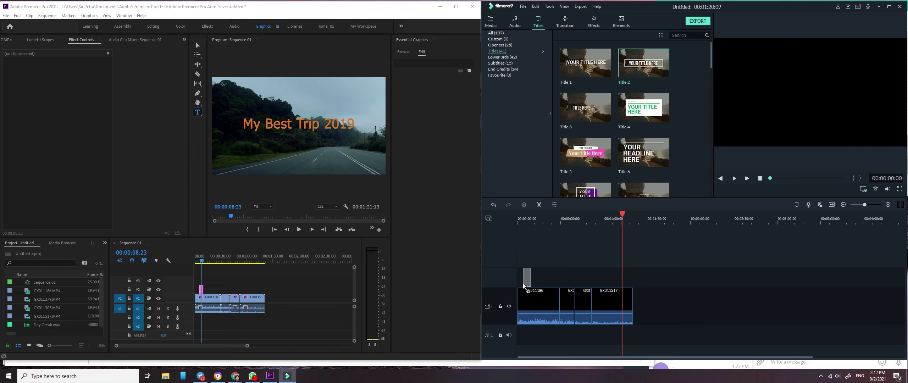
pyautogui.moveTo(532, 284); pyautogui.dragTo(527, 281)
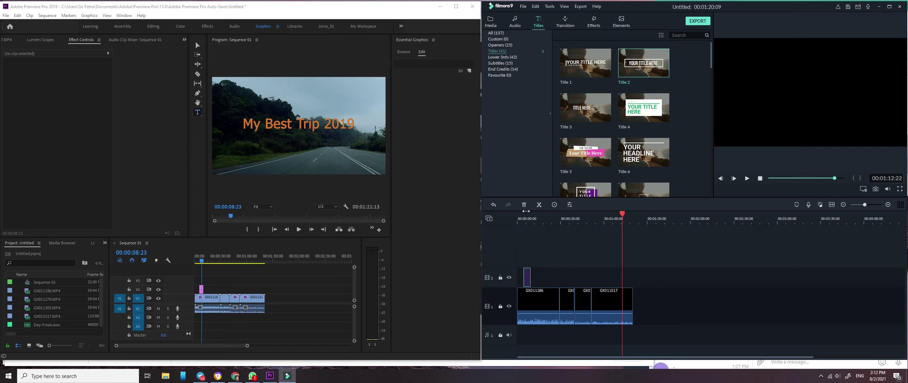
pyautogui.click(527, 219)
pyautogui.doubleClick(528, 277)
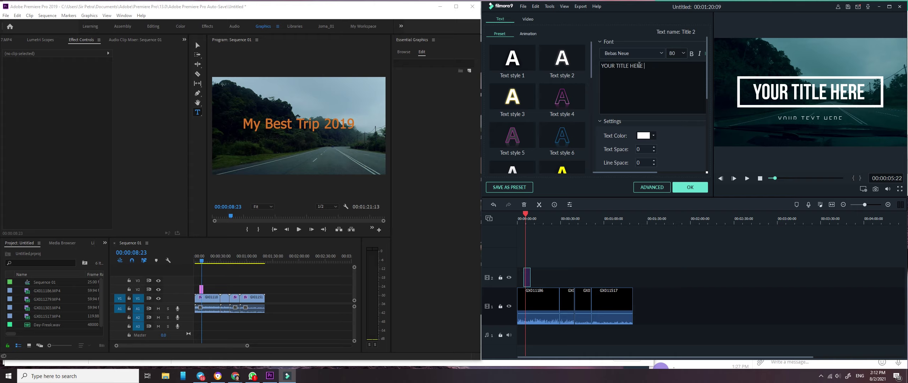
# - Retype the title as 'MY BEST TRIP 2019' and delete the YOUR TEXT HERE subline
pyautogui.hotkey('ctrl', 'a')
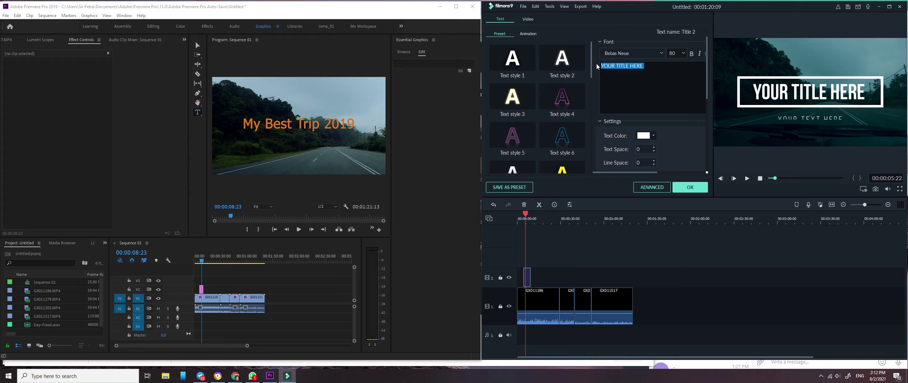
pyautogui.write('My ')
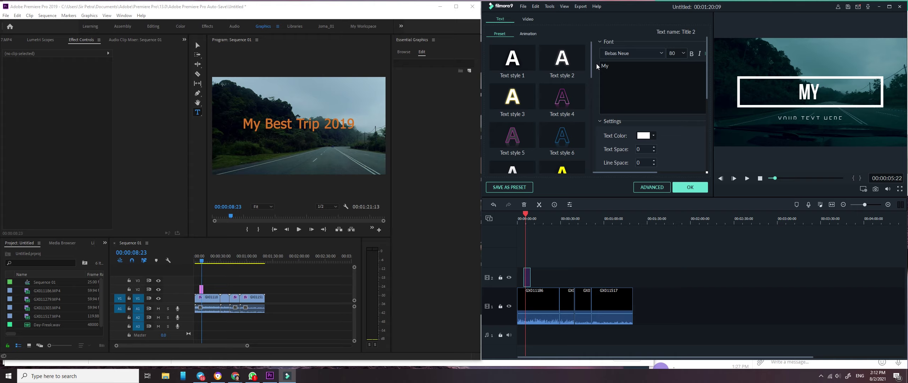
pyautogui.write('BEST ')
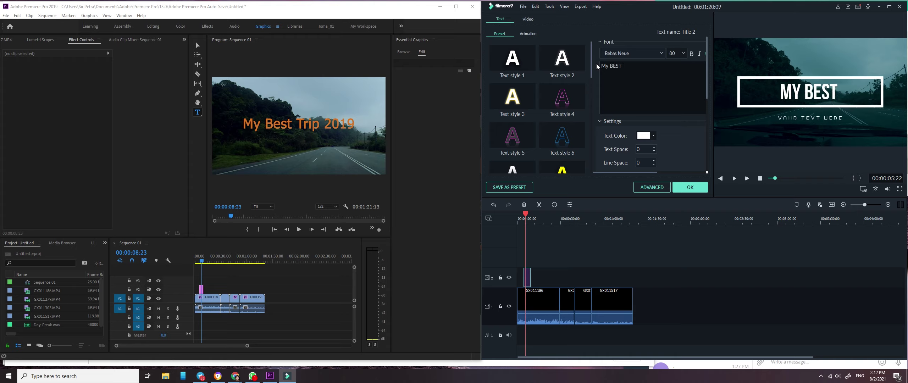
pyautogui.write('TRIP ')
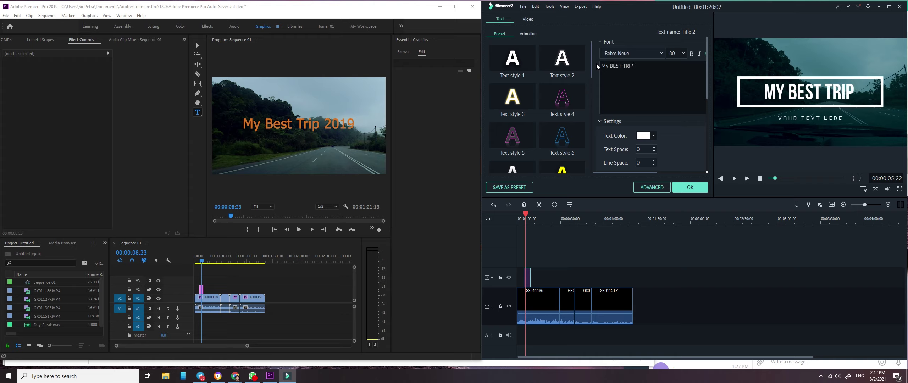
pyautogui.write('2019')
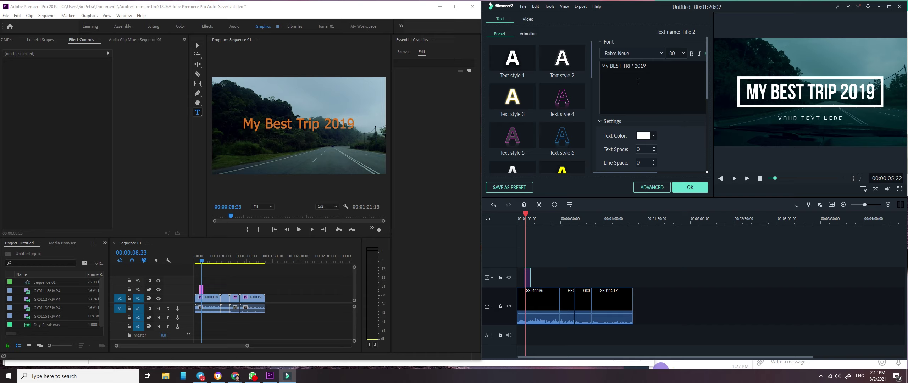
pyautogui.click(811, 119)
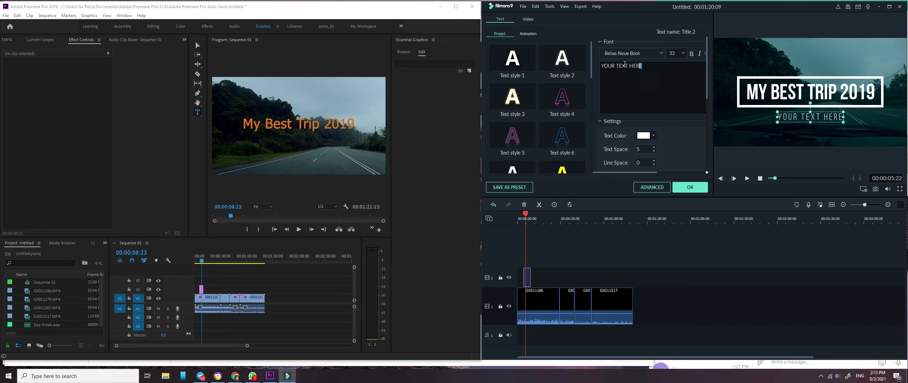
pyautogui.moveTo(657, 66); pyautogui.dragTo(601, 66)
pyautogui.press('BackSpace')
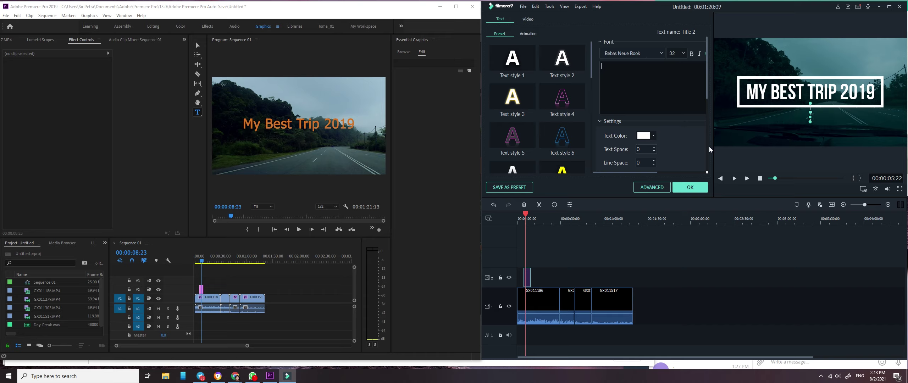
# - Colour the title text a darker orange-tan and confirm the edits with OK
pyautogui.click(644, 137)
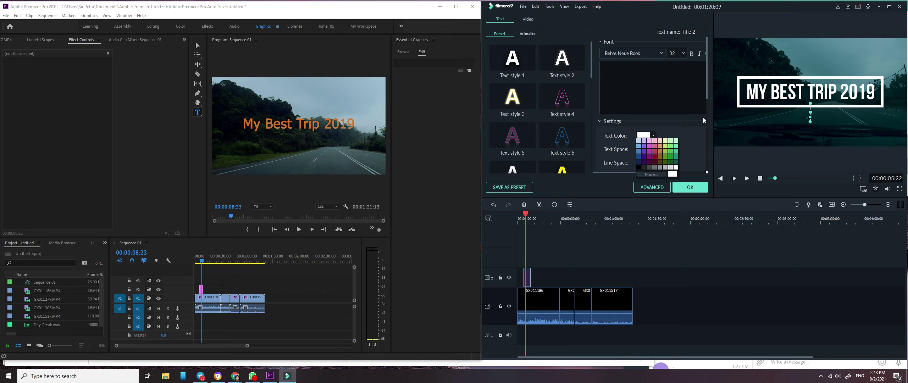
pyautogui.click(660, 152)
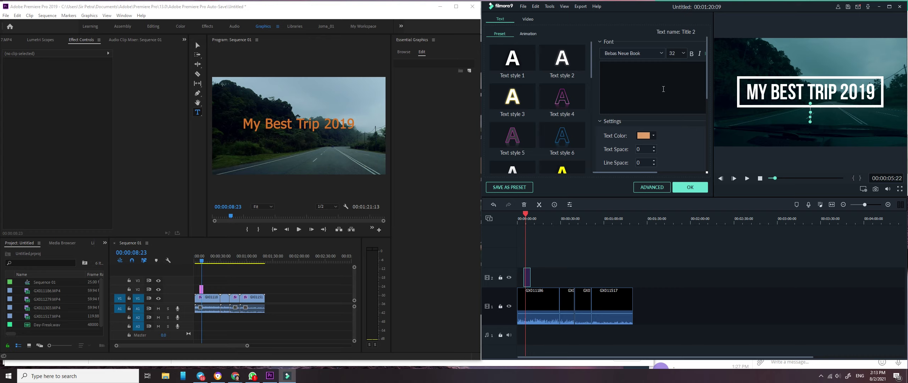
pyautogui.click(811, 91)
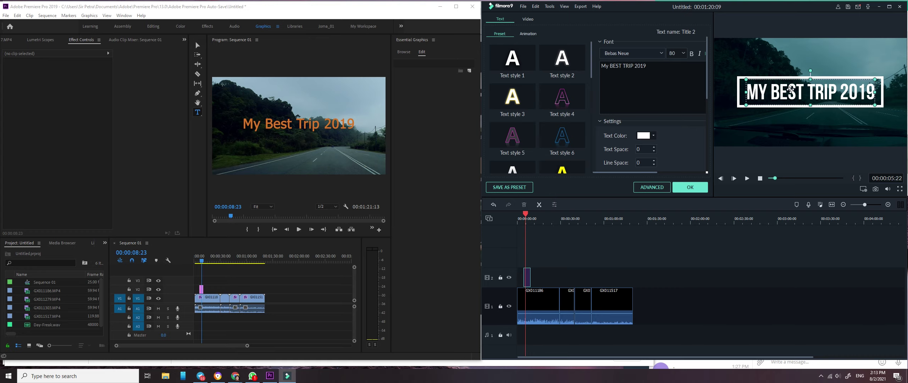
pyautogui.click(652, 137)
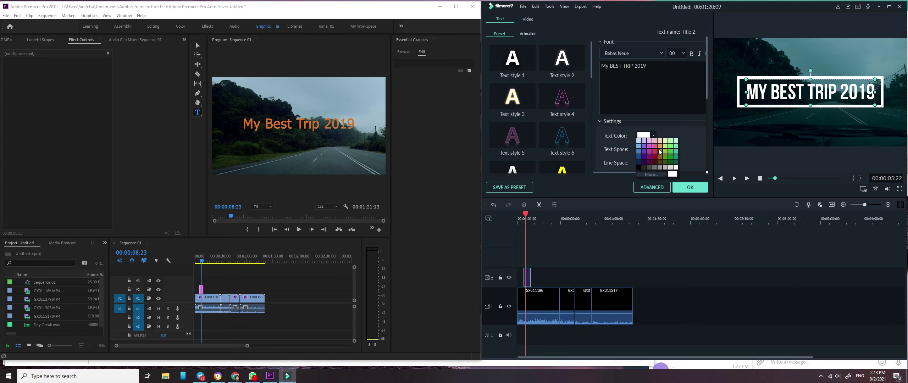
pyautogui.click(661, 146)
pyautogui.click(653, 135)
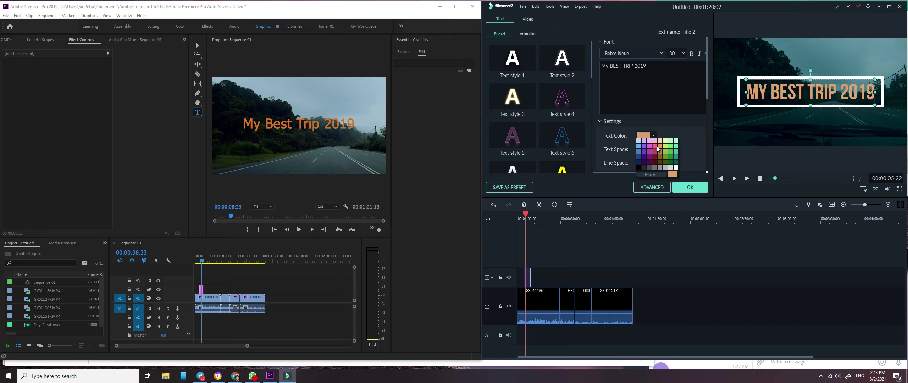
pyautogui.click(662, 153)
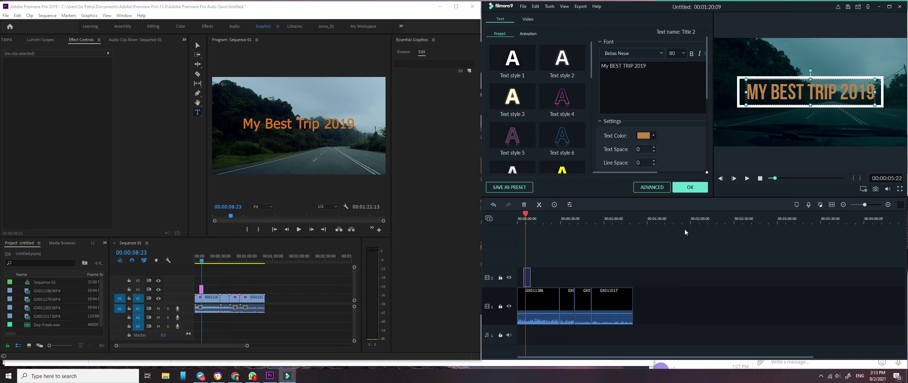
pyautogui.click(692, 188)
pyautogui.click(552, 241)
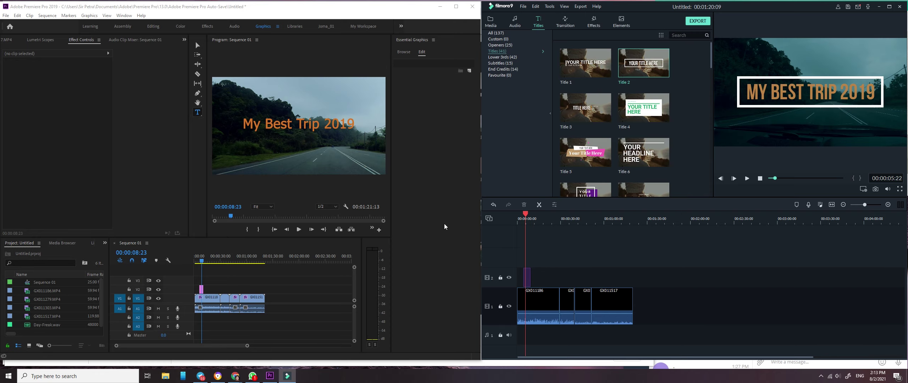
pyautogui.moveTo(530, 215); pyautogui.dragTo(522, 224)
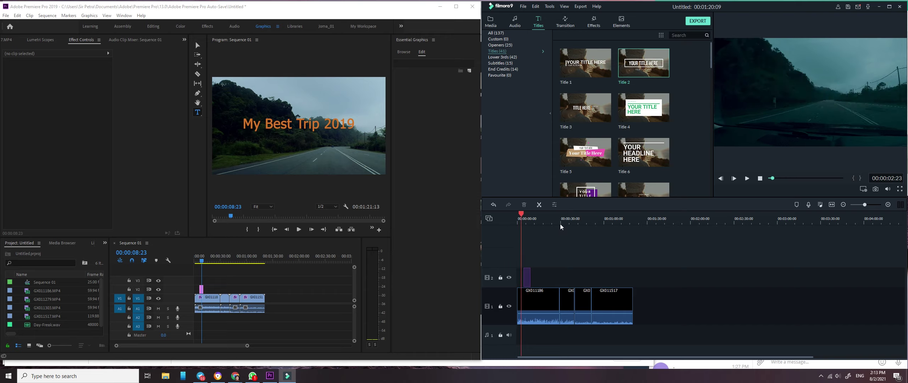
pyautogui.press('space')
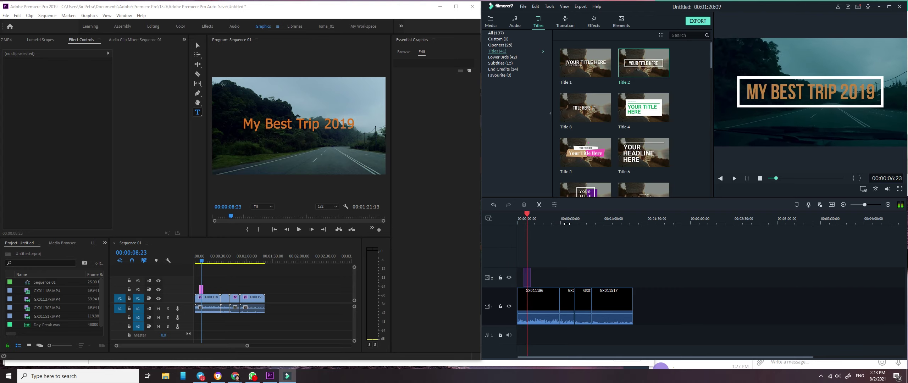
pyautogui.click(197, 262)
pyautogui.press('space')
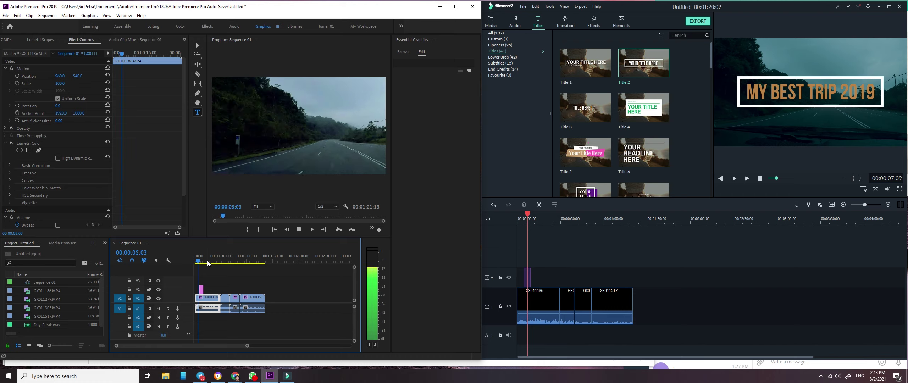
pyautogui.press('j')
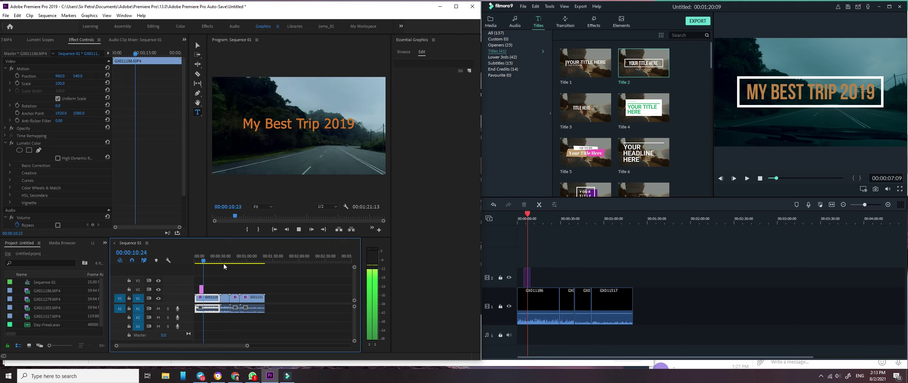
pyautogui.press('space')
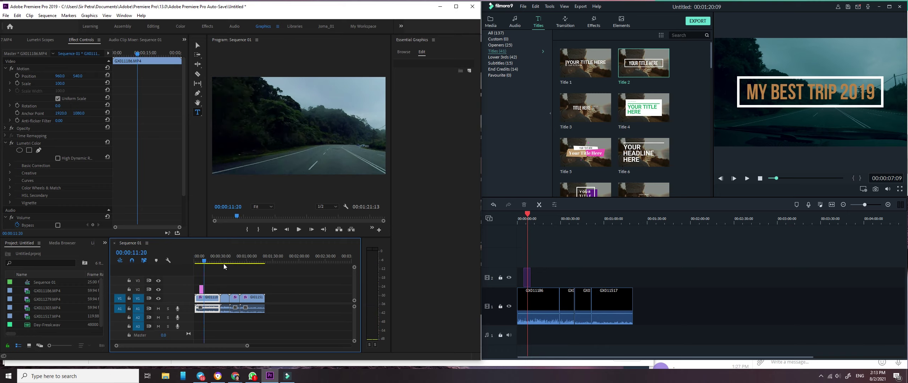
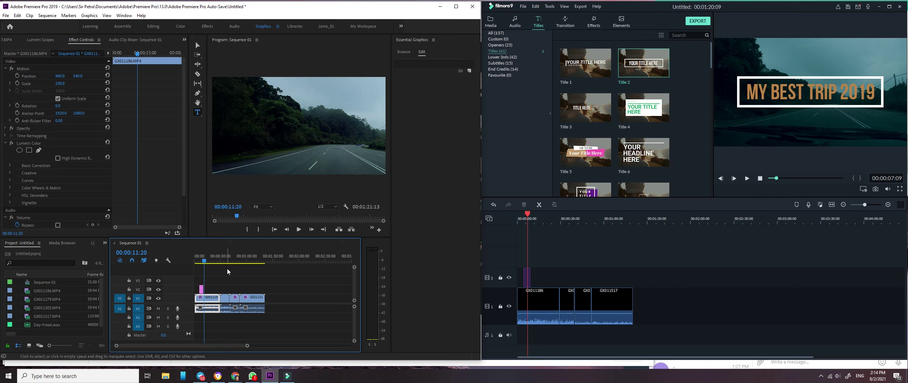
# - Scrub through the sequence and park the playhead at 00:00:31:14 on the jetty beach shot
pyautogui.moveTo(227, 261); pyautogui.dragTo(234, 262)
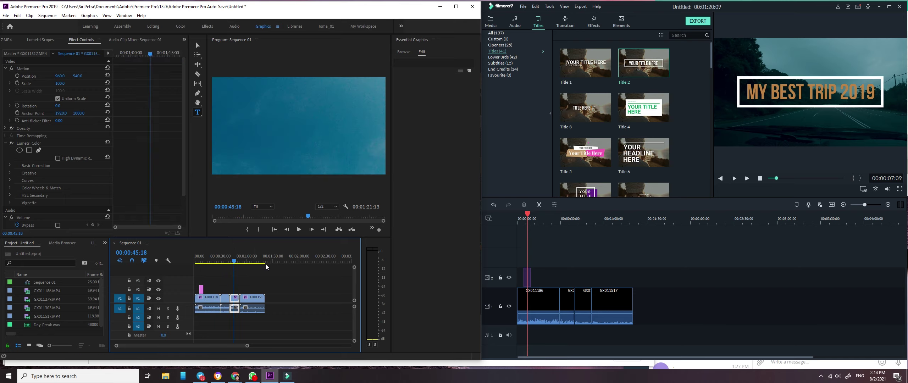
pyautogui.click(252, 262)
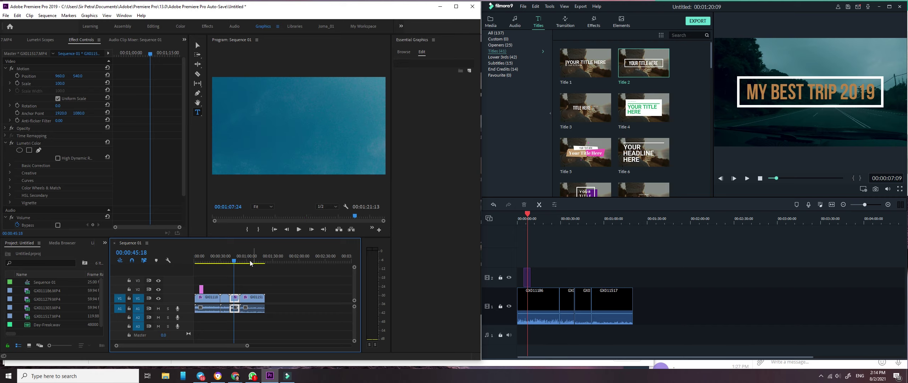
pyautogui.click(227, 261)
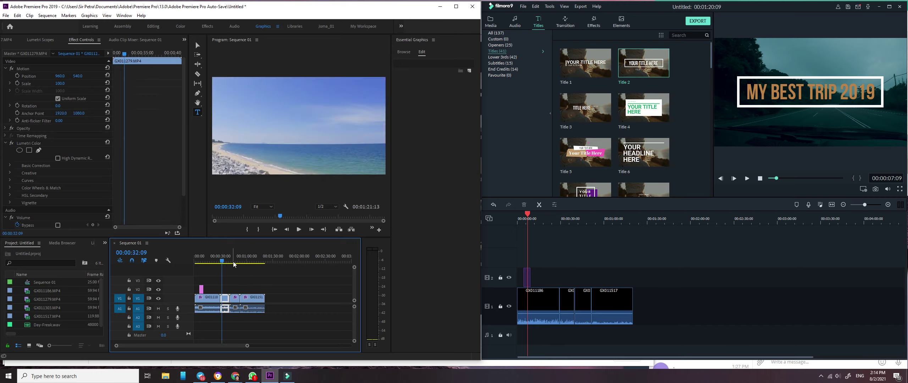
pyautogui.click(232, 261)
pyautogui.click(226, 261)
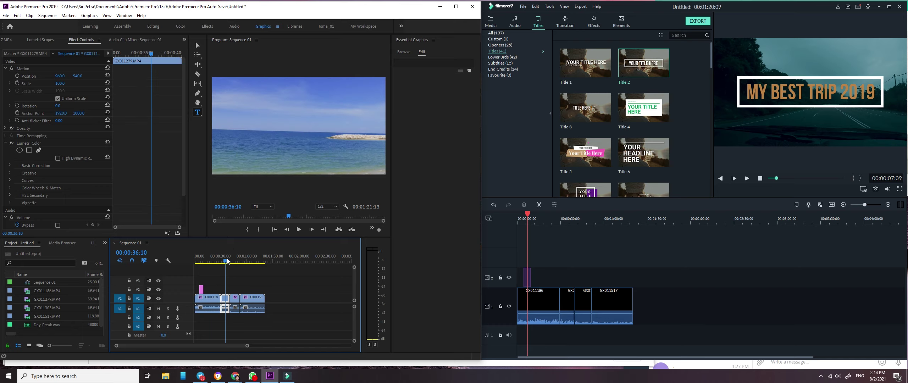
pyautogui.click(221, 261)
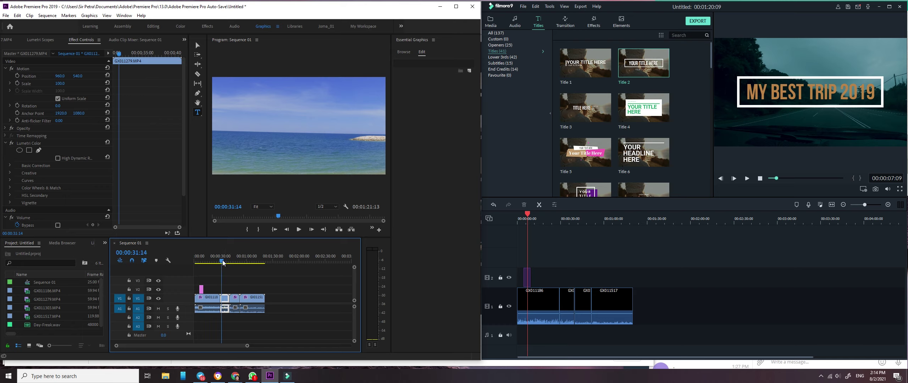
# - Add the Basic Lower Third template to V2 above the beach clip
pyautogui.click(406, 53)
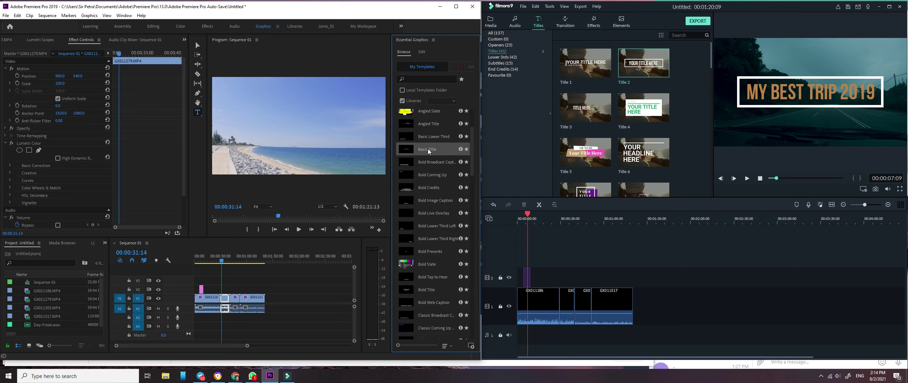
pyautogui.click(429, 136)
pyautogui.moveTo(285, 206); pyautogui.dragTo(224, 290)
# - Replace the 'Your Name Here' title text with 'Nice Beach Area'
pyautogui.doubleClick(260, 149)
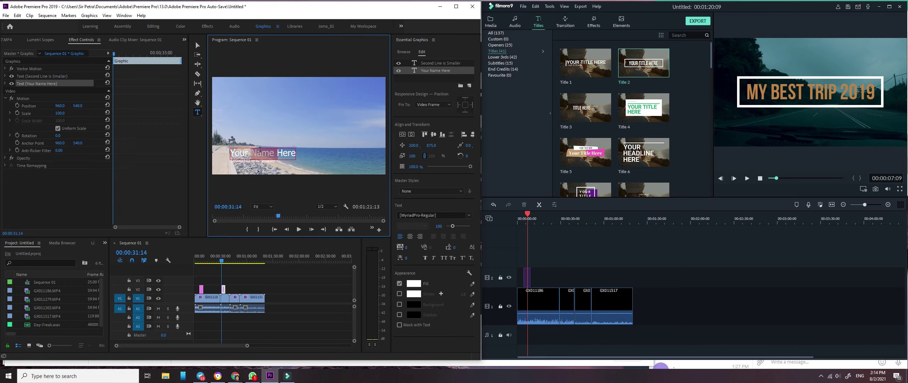
pyautogui.click(289, 155)
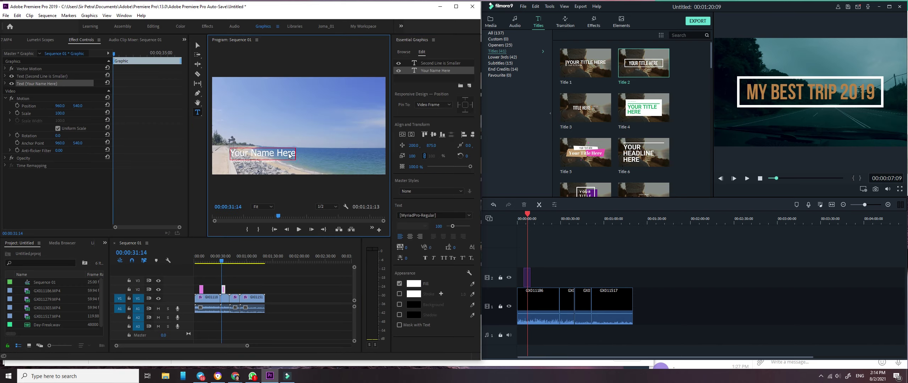
pyautogui.moveTo(289, 155); pyautogui.dragTo(227, 155)
pyautogui.write('N')
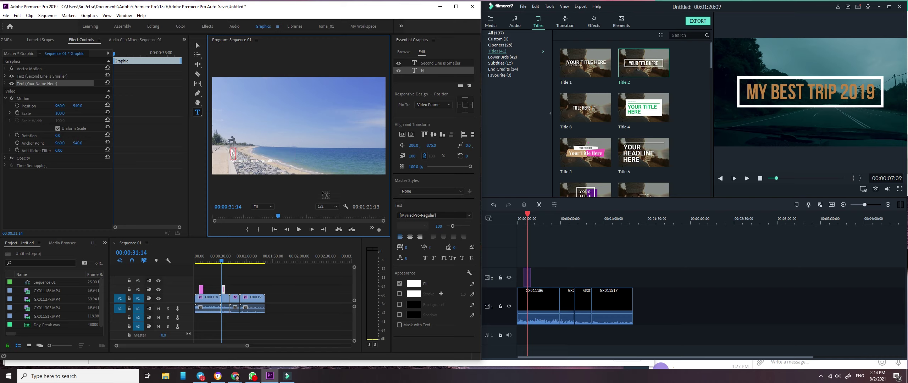
pyautogui.write('ice Beacxh')
pyautogui.press('BackSpace')
pyautogui.press('BackSpace')
pyautogui.write('h')
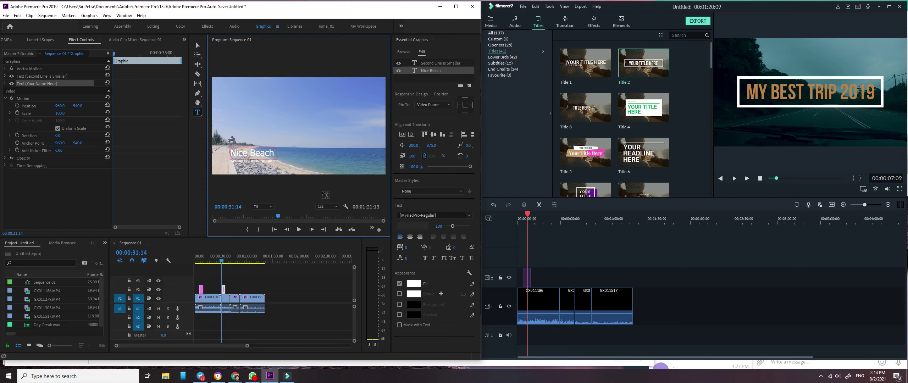
pyautogui.write(' Area')
# - Delete the 'Second Line is Smaller' text from the lower third
pyautogui.click(257, 160)
pyautogui.hotkey('ctrl', 'a')
pyautogui.press('BackSpace')
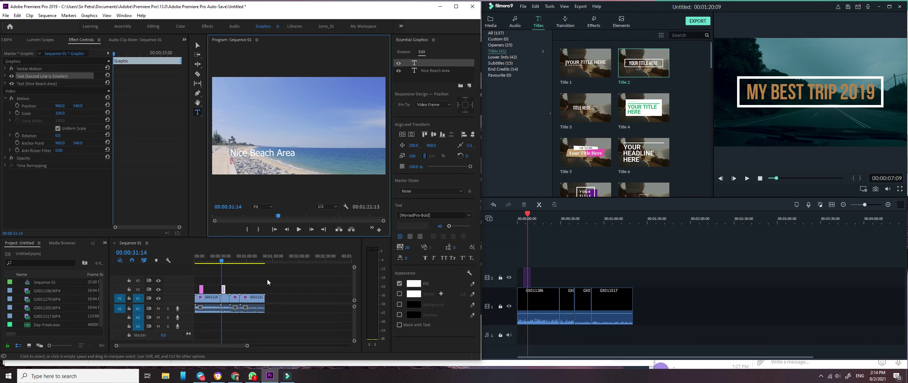
pyautogui.click(267, 282)
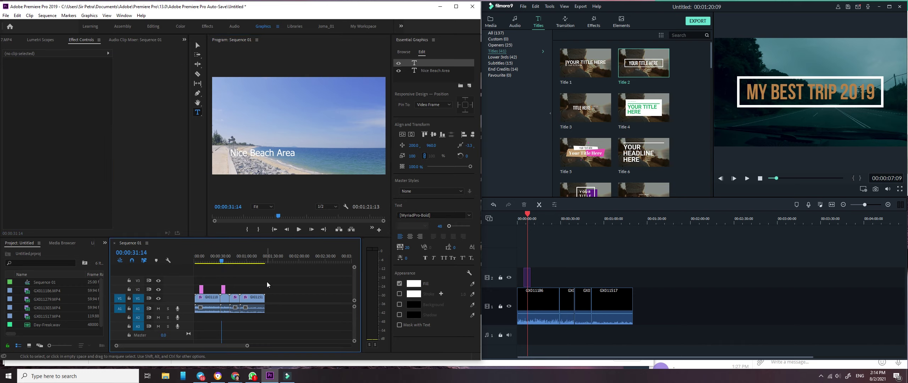
# - In Filmora9, drop the Lower Third 3 title onto track 2 near the 00:00:30 mark
pyautogui.click(224, 262)
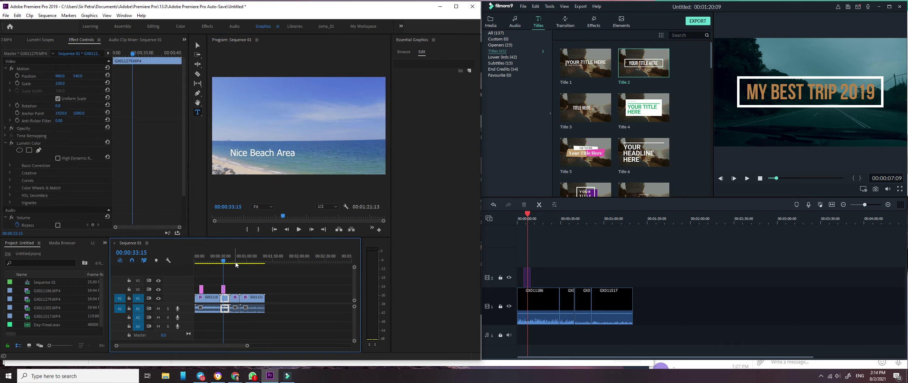
pyautogui.click(558, 236)
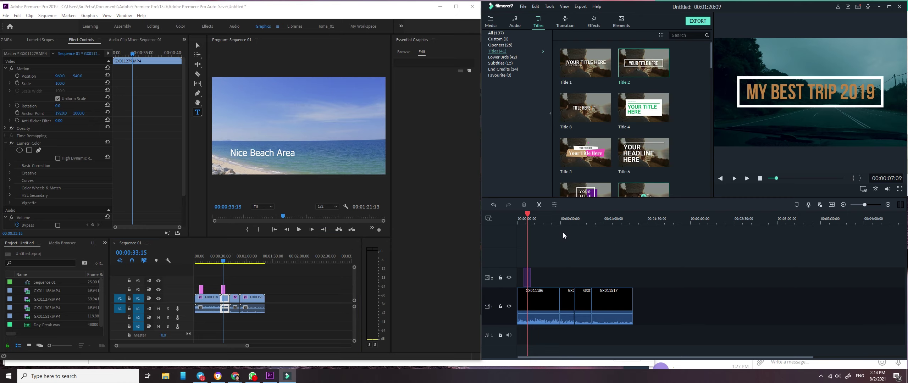
pyautogui.click(503, 58)
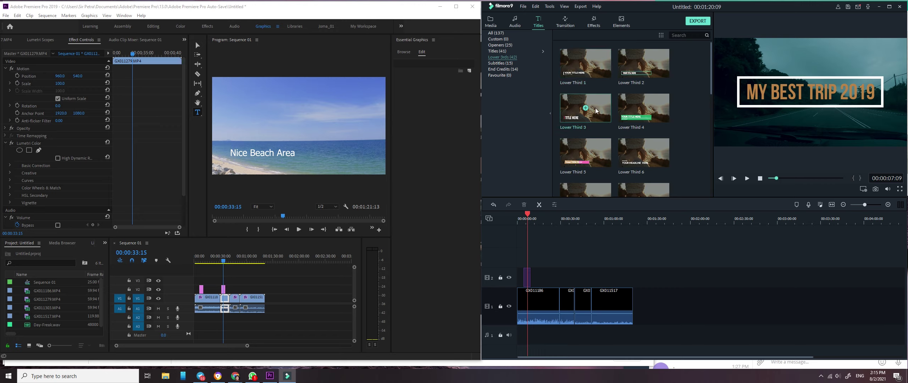
pyautogui.moveTo(603, 121); pyautogui.dragTo(562, 276)
pyautogui.click(566, 216)
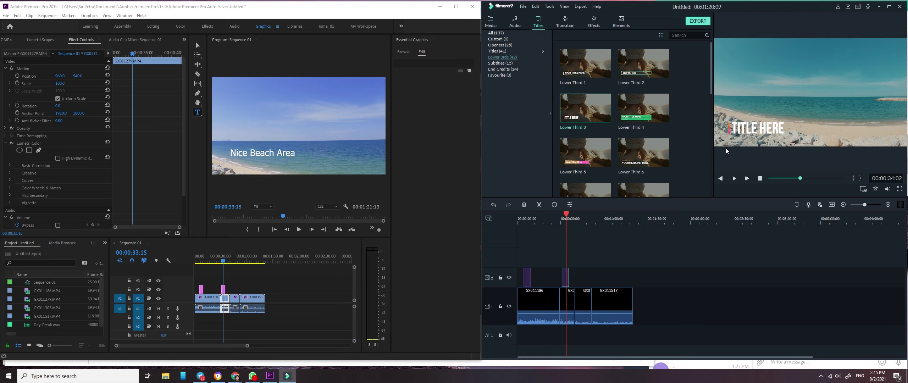
# - Replace TITLE HERE with 'Warm Beach Area' and shift the text slightly right
pyautogui.doubleClick(566, 276)
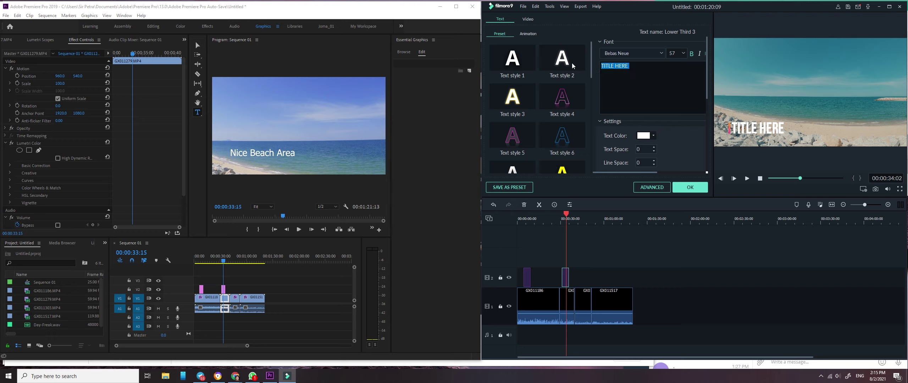
pyautogui.write('Warm Beach Area')
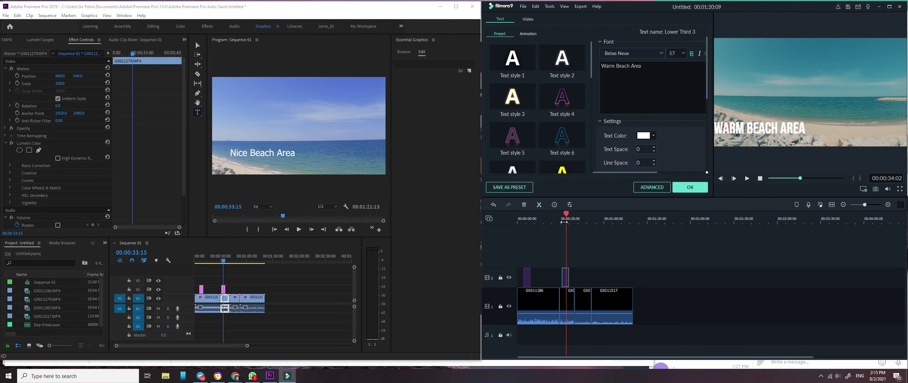
pyautogui.click(564, 222)
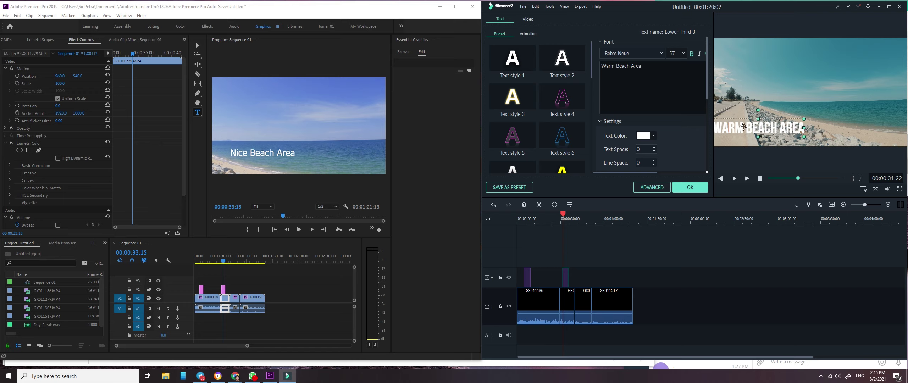
pyautogui.moveTo(744, 126); pyautogui.dragTo(768, 132)
# - Play back from about 26 seconds to check the Warm Beach Area title
pyautogui.click(555, 223)
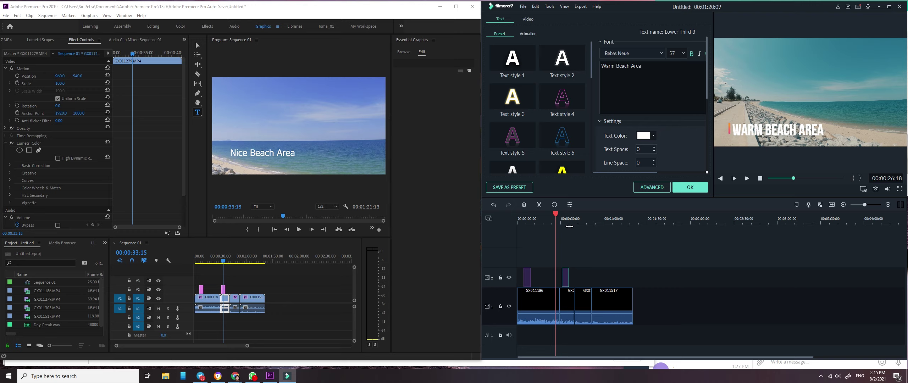
pyautogui.press('space')
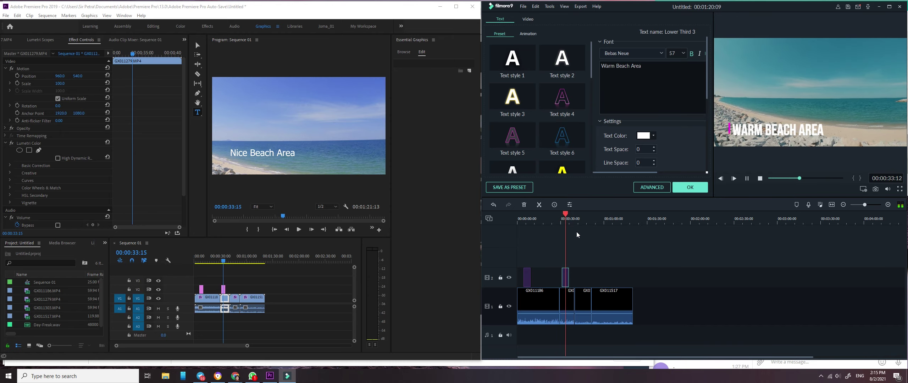
pyautogui.press('space')
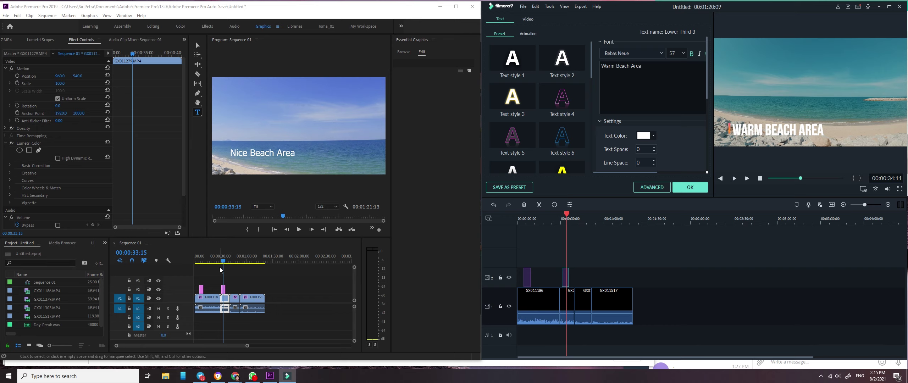
# - In Premiere Pro, select the V2 title clip at 00:00:34:00 and its Nice Beach Area text layer
pyautogui.click(219, 262)
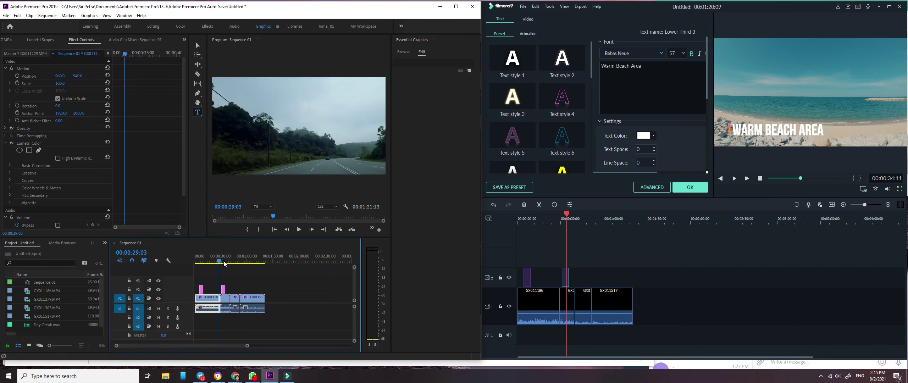
pyautogui.click(224, 262)
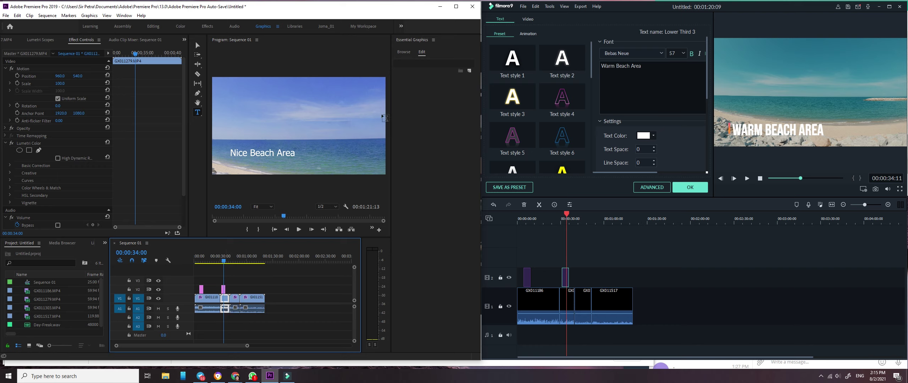
pyautogui.click(403, 52)
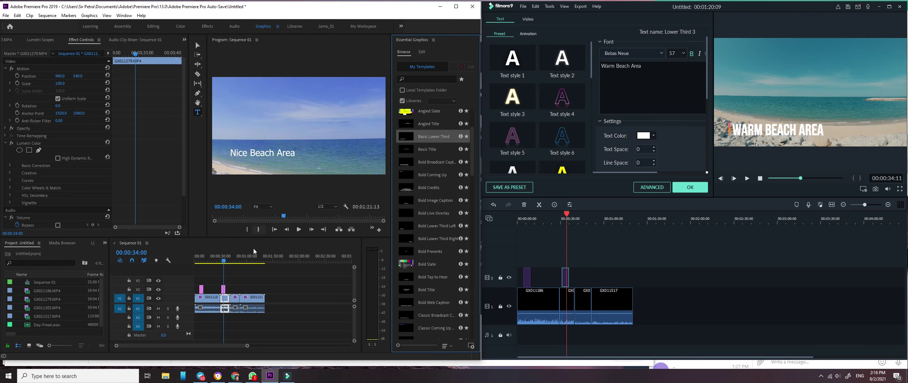
pyautogui.click(223, 289)
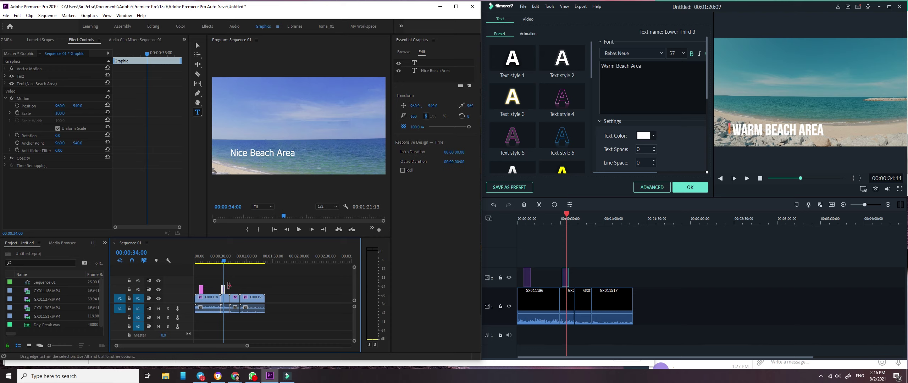
pyautogui.click(441, 71)
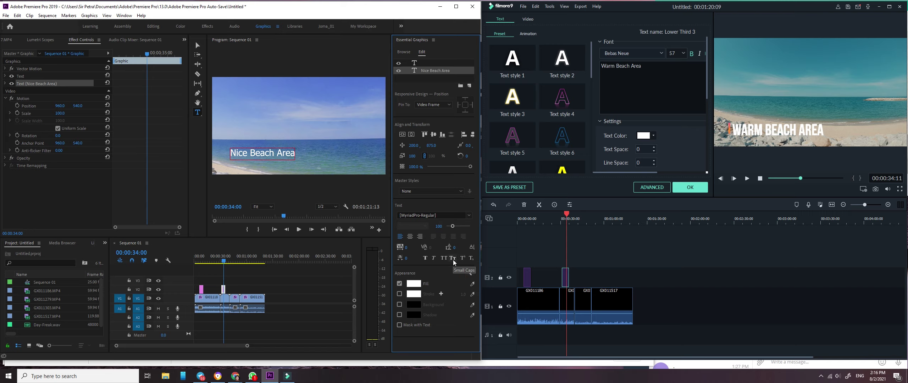
# - Make the title all caps with an orange FE9054 fill and Faux Bold
pyautogui.click(444, 258)
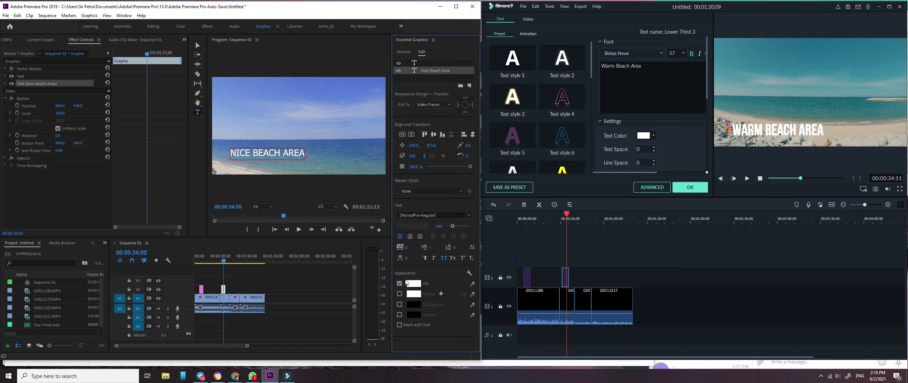
pyautogui.doubleClick(286, 156)
pyautogui.click(420, 284)
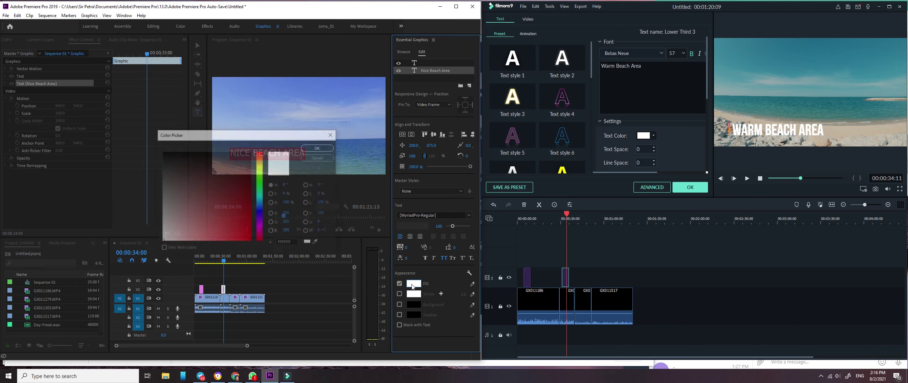
pyautogui.click(261, 159)
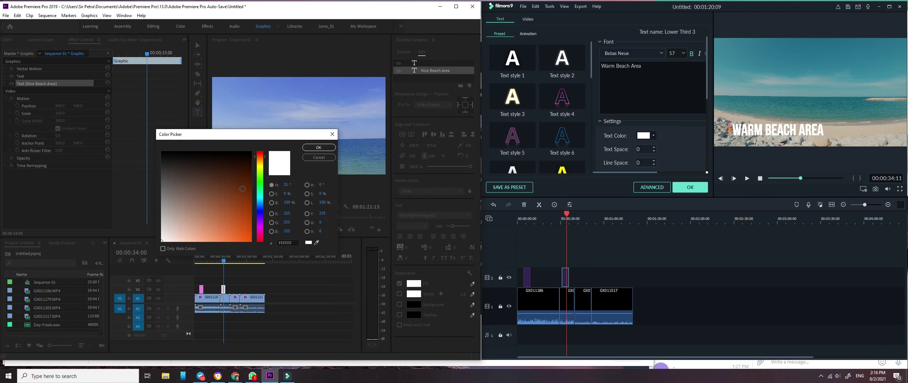
pyautogui.click(222, 241)
pyautogui.click(323, 148)
pyautogui.click(424, 258)
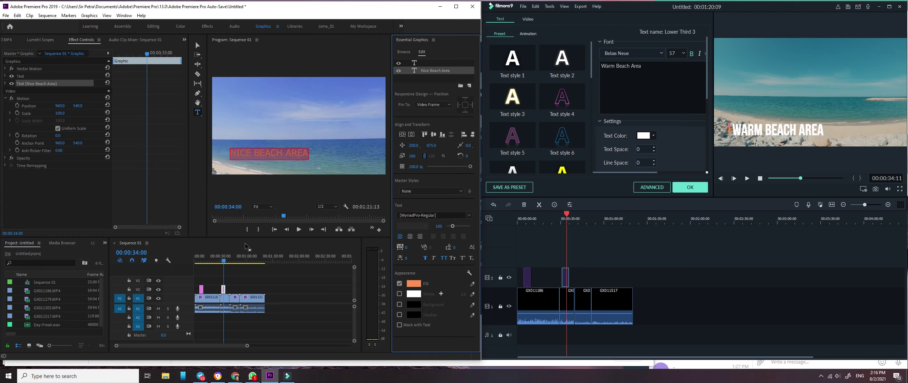
# - Reselect the NICE BEACH AREA text layer in the title graphic
pyautogui.click(223, 288)
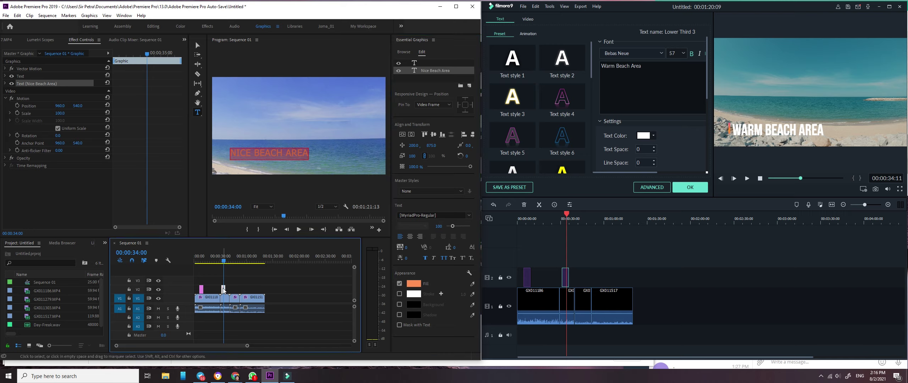
pyautogui.click(278, 184)
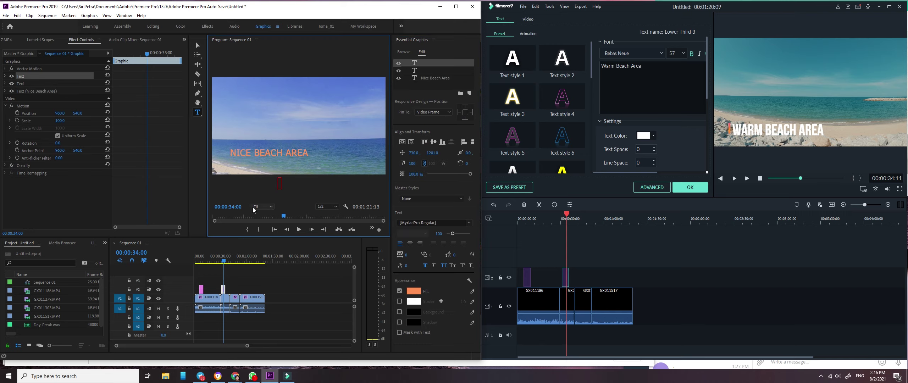
pyautogui.click(267, 153)
pyautogui.doubleClick(279, 150)
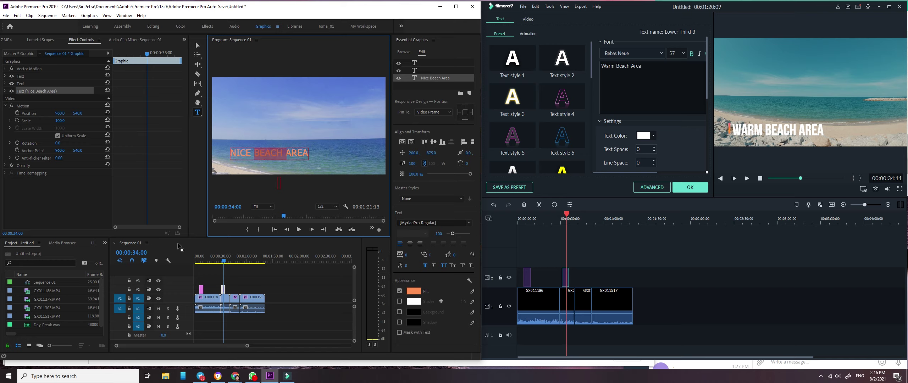
pyautogui.click(244, 281)
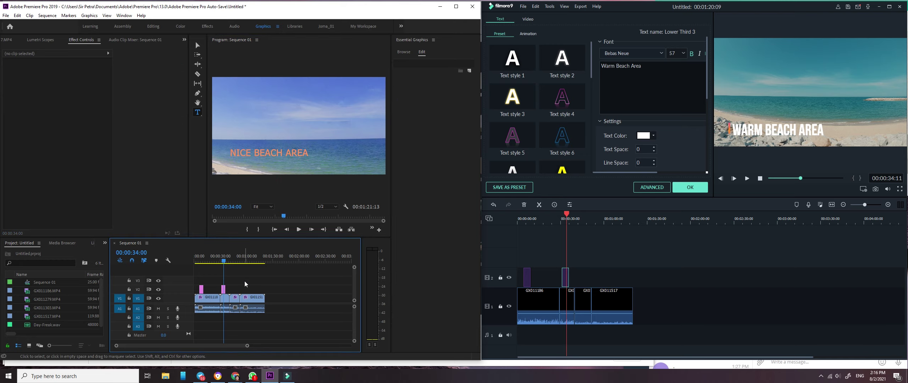
pyautogui.click(264, 153)
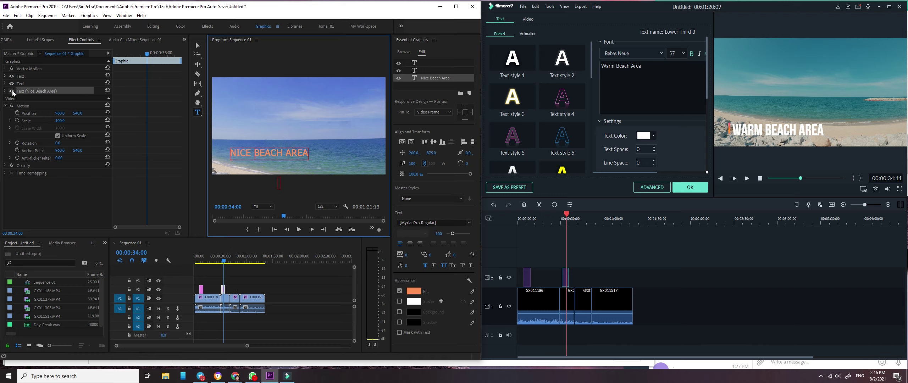
# - Show the title graphic's text layers and Motion settings in Effect Controls
pyautogui.click(34, 42)
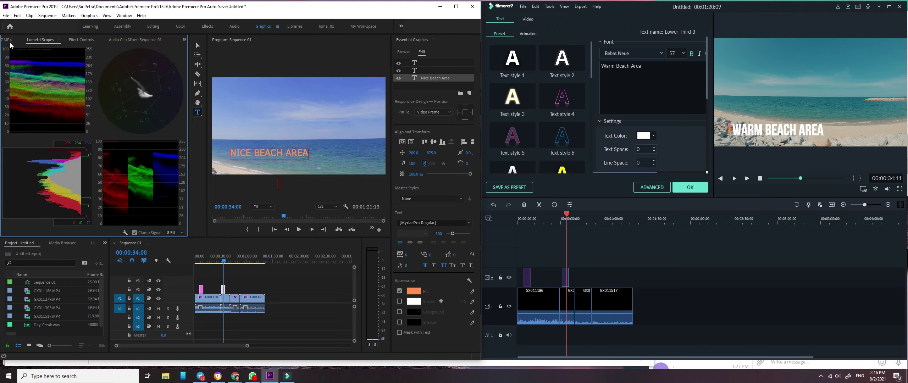
pyautogui.click(9, 43)
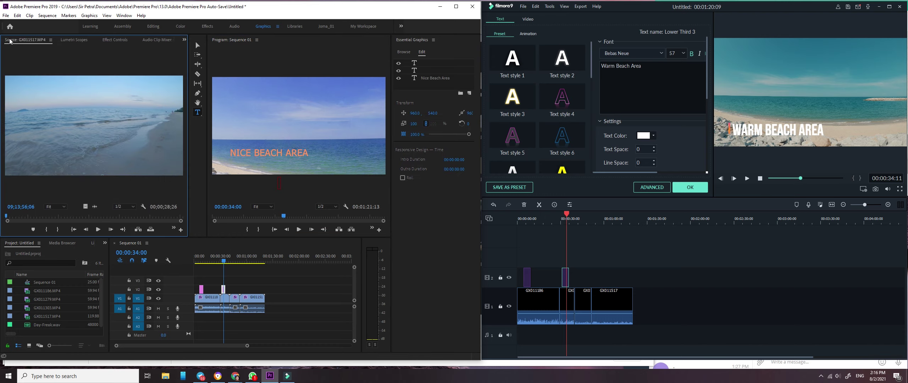
pyautogui.click(112, 40)
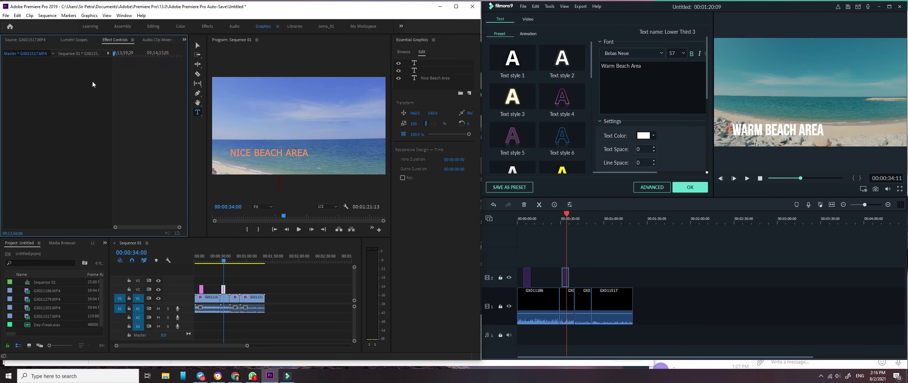
pyautogui.click(223, 289)
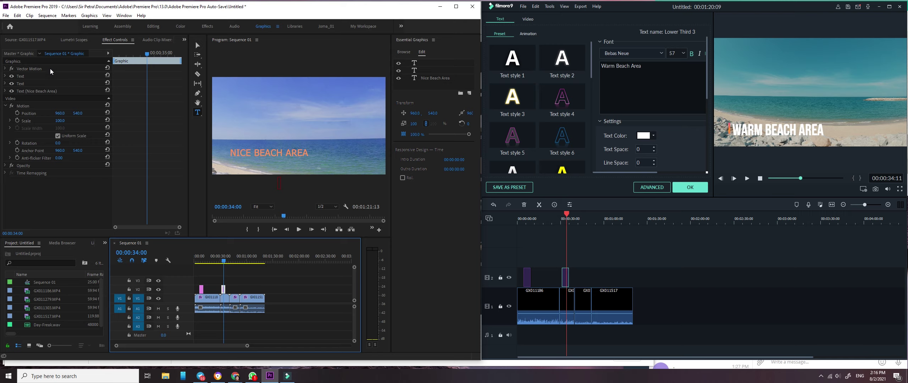
# - Expand Vector Motion and drag the title down-left to about Position 822.6, 697.1
pyautogui.click(50, 69)
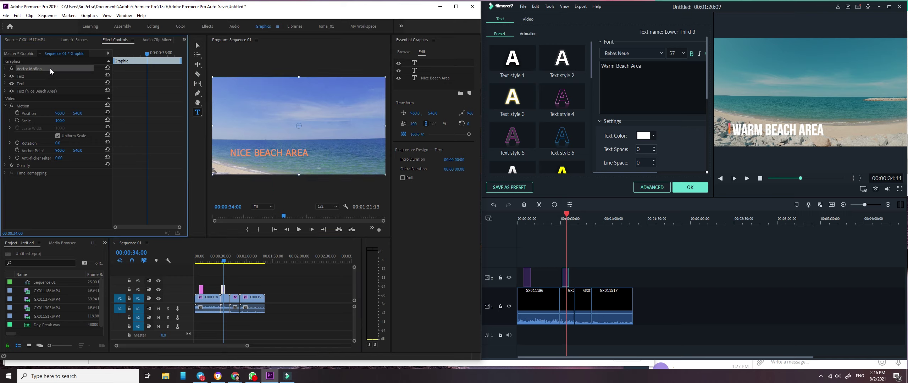
pyautogui.click(5, 69)
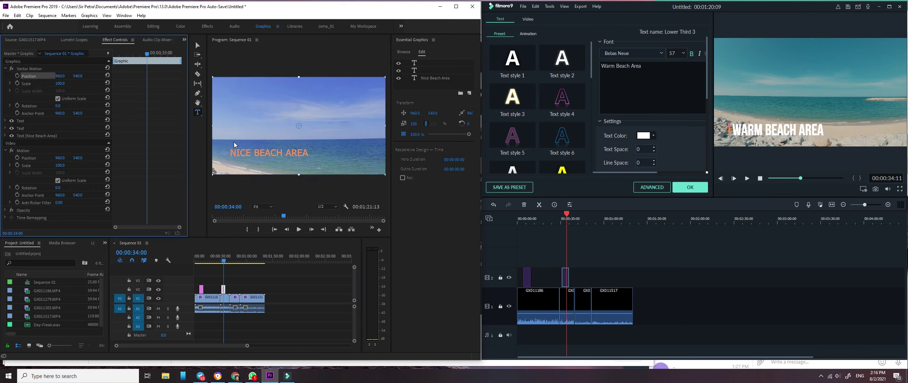
pyautogui.moveTo(271, 154); pyautogui.dragTo(260, 164)
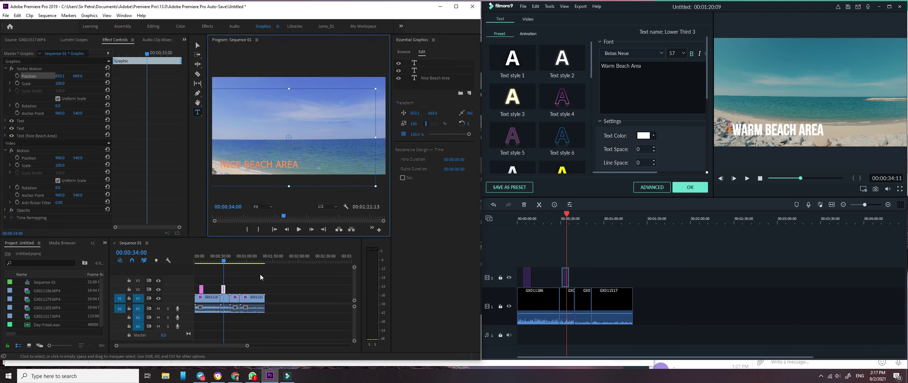
pyautogui.click(232, 274)
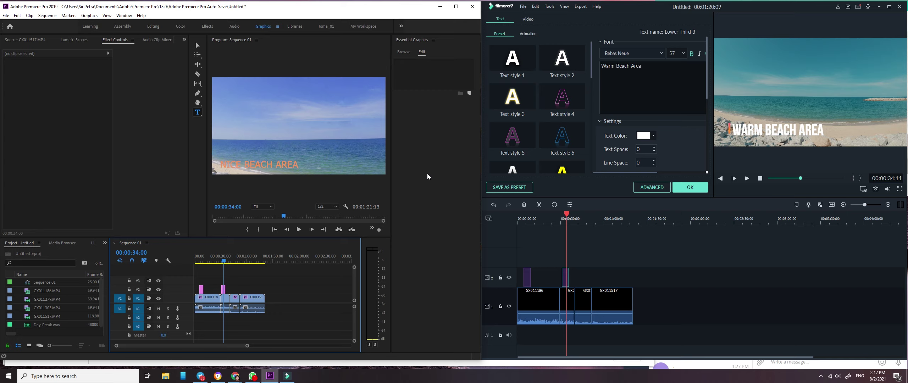
# - Move the title clip to a later point on V2 around 00:00:45:18
pyautogui.click(234, 261)
pyautogui.click(408, 53)
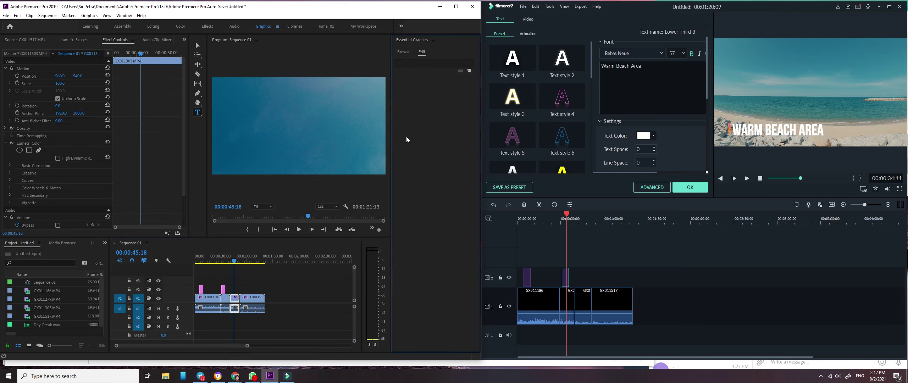
pyautogui.click(404, 52)
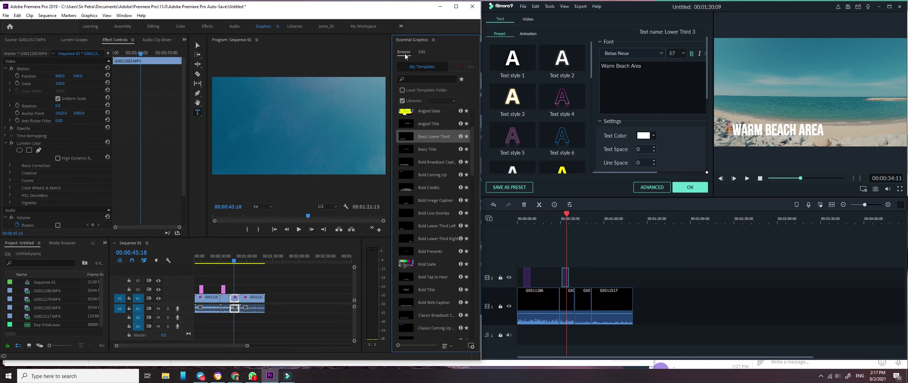
pyautogui.click(224, 289)
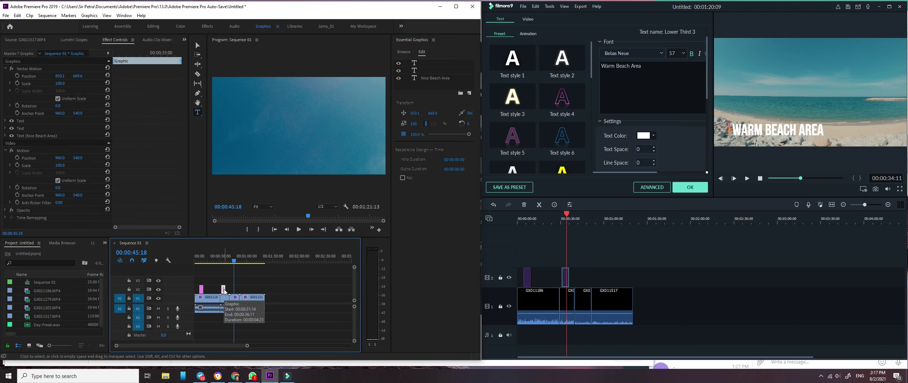
pyautogui.moveTo(224, 292)
pyautogui.mouseDown()
pyautogui.moveTo(232, 295)
pyautogui.moveTo(232, 279)
pyautogui.mouseUp()
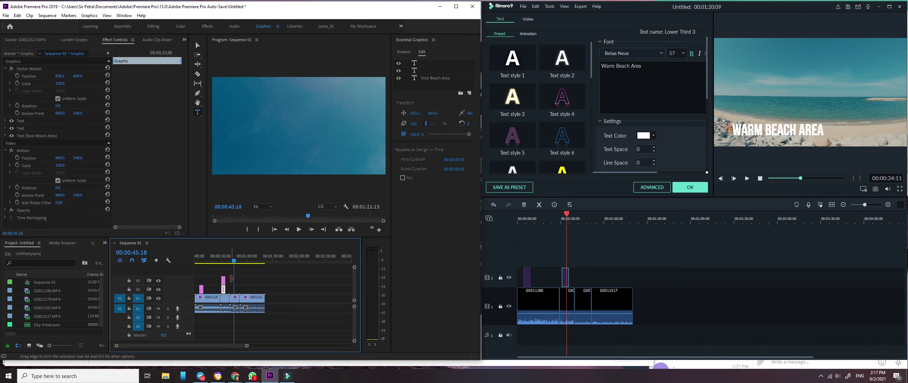
pyautogui.moveTo(223, 281); pyautogui.dragTo(247, 293)
pyautogui.click(256, 273)
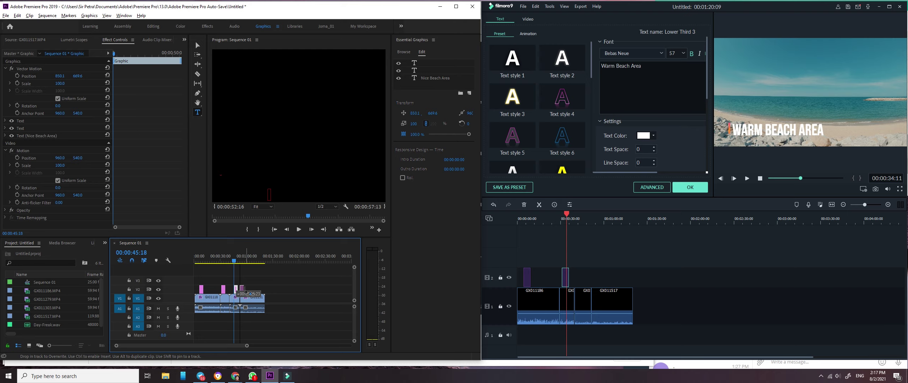
# - Shift the title clip further along V2 and Alt-drag the middle copy onto V4
pyautogui.moveTo(248, 293); pyautogui.dragTo(248, 292)
pyautogui.click(259, 273)
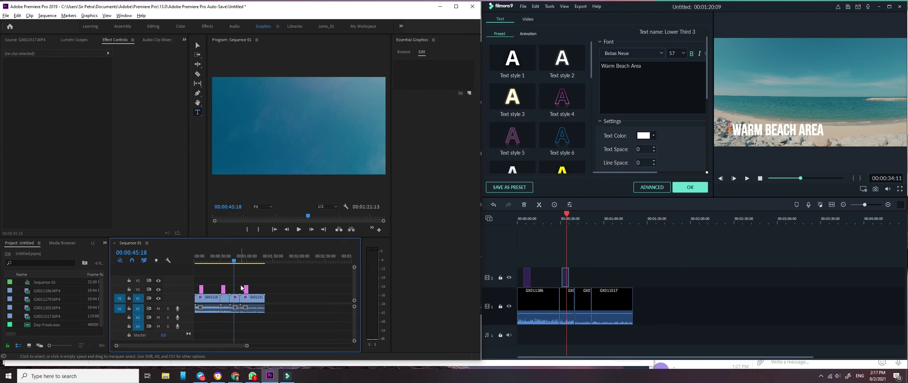
pyautogui.click(223, 290)
pyautogui.moveTo(224, 290)
pyautogui.mouseDown()
pyautogui.moveTo(224, 272)
pyautogui.moveTo(237, 290)
pyautogui.mouseUp()
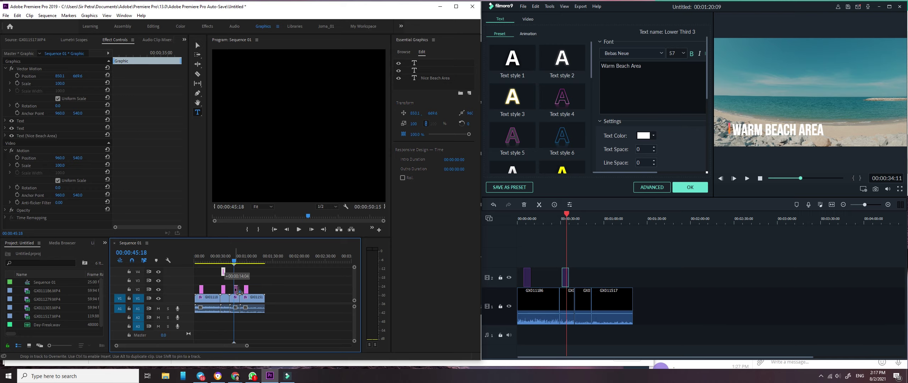
# - Change the title copy over the sky clip to read 'Cool BULDING'
pyautogui.click(231, 263)
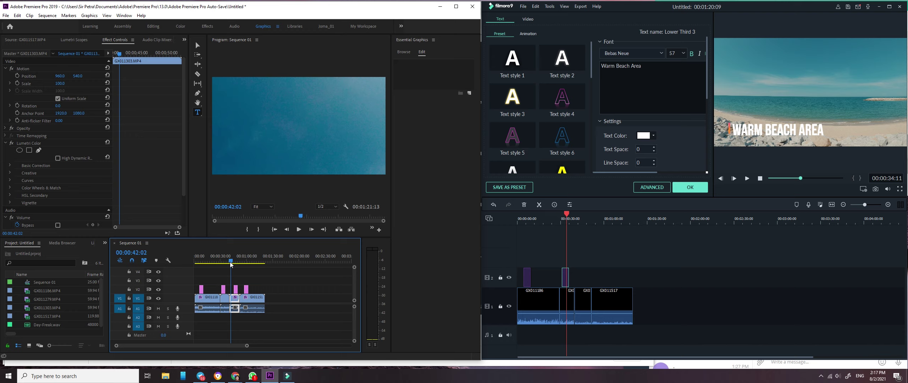
pyautogui.moveTo(232, 287); pyautogui.dragTo(234, 290)
pyautogui.click(254, 163)
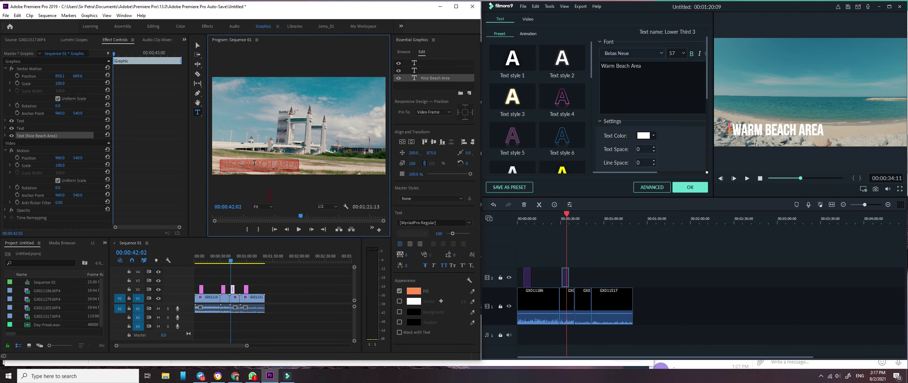
pyautogui.hotkey('ctrl', 'a')
pyautogui.write('Cool B')
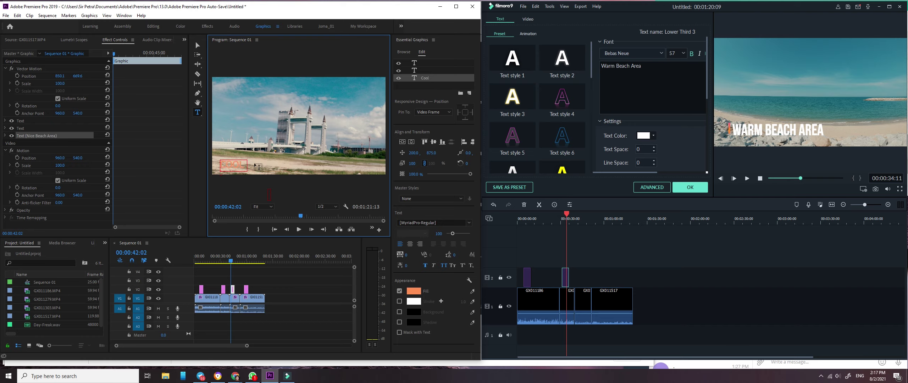
pyautogui.write('ULDING')
pyautogui.click(247, 278)
pyautogui.click(244, 261)
# - Change the title copy at 00:01:00:17 to read 'Warm sunset'
pyautogui.moveTo(245, 258); pyautogui.dragTo(248, 261)
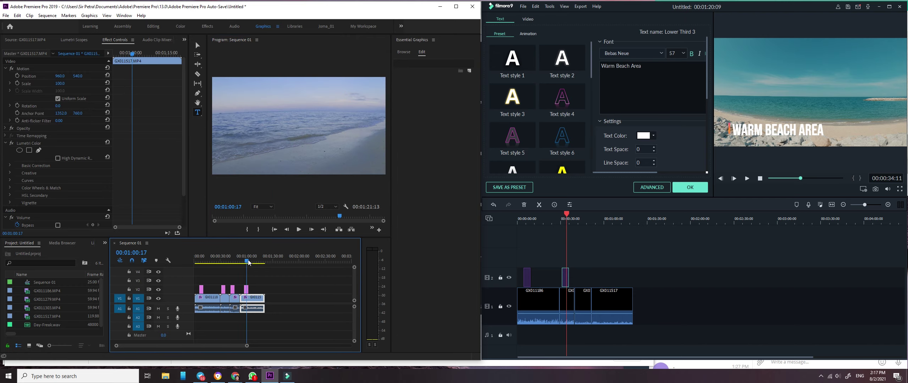
pyautogui.click(247, 290)
pyautogui.click(264, 163)
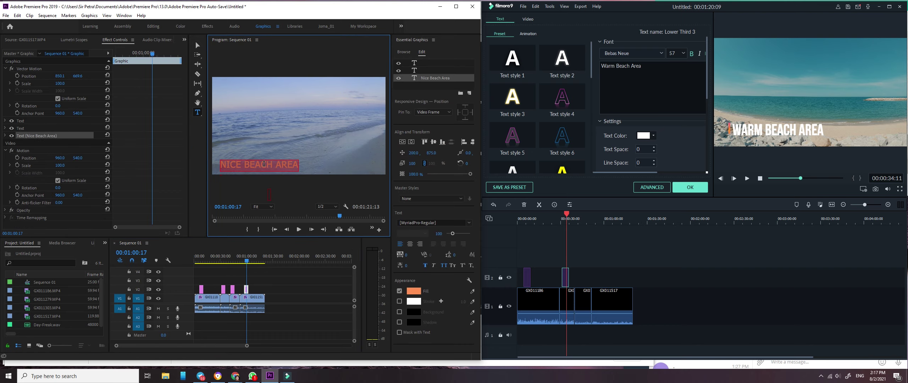
pyautogui.write('W')
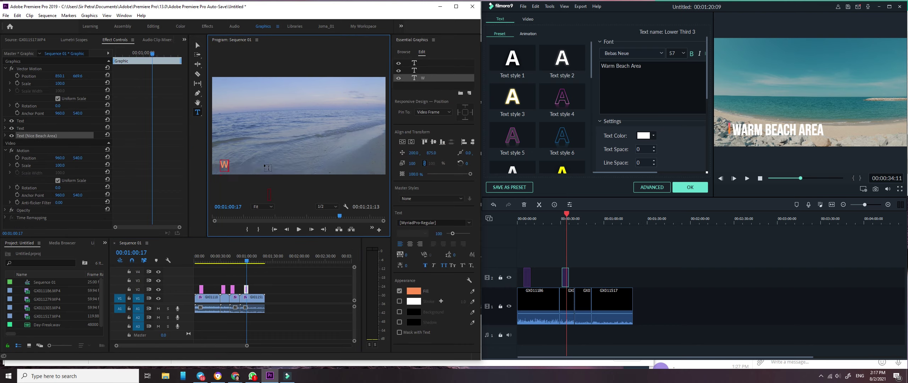
pyautogui.write('a')
pyautogui.write('rm sunset')
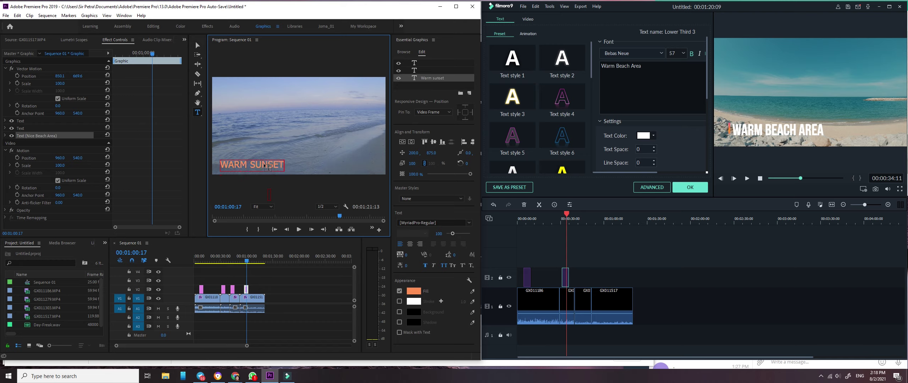
pyautogui.click(270, 282)
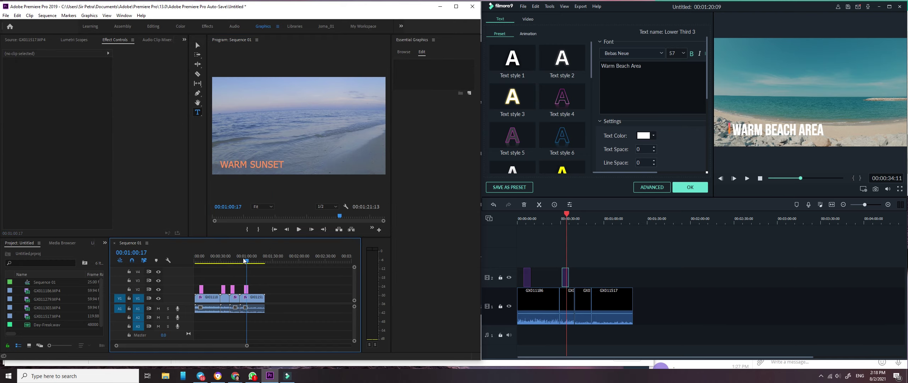
pyautogui.click(234, 261)
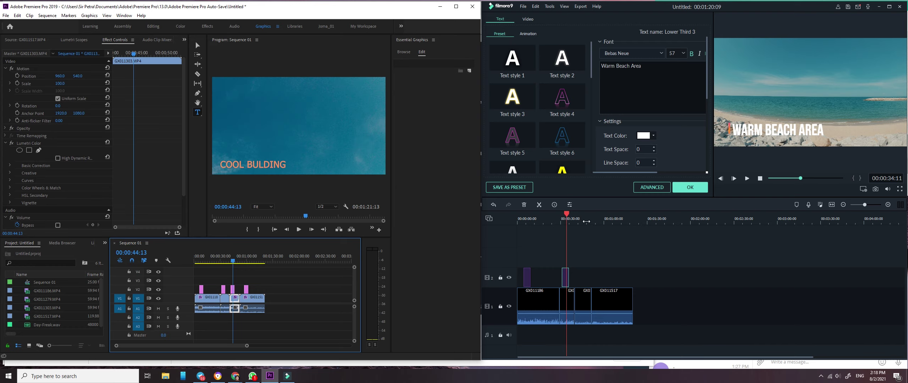
# - Confirm the Warm Beach Area edits and add another Lower Third 3 title to track 2
pyautogui.click(690, 188)
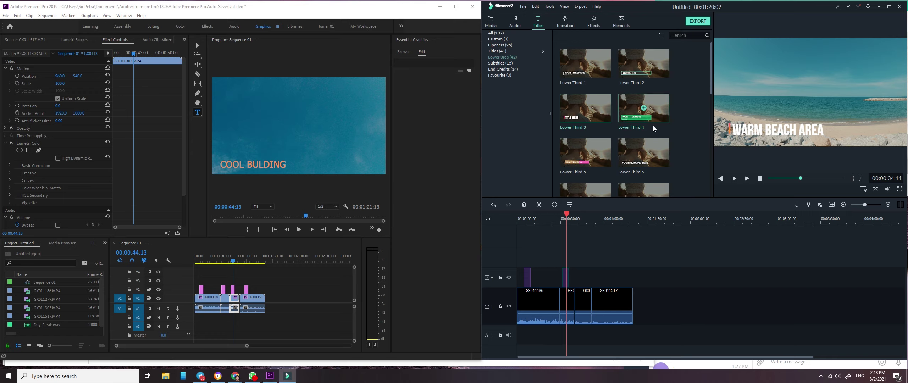
pyautogui.moveTo(589, 110)
pyautogui.mouseDown()
pyautogui.moveTo(586, 276)
pyautogui.moveTo(577, 277)
pyautogui.mouseUp()
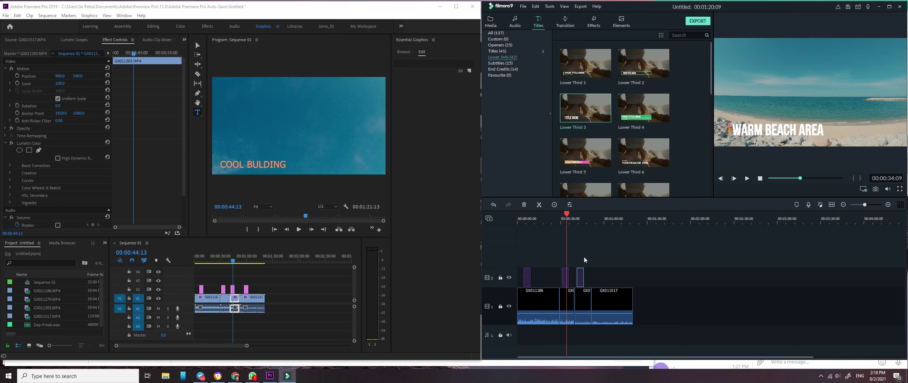
pyautogui.click(578, 219)
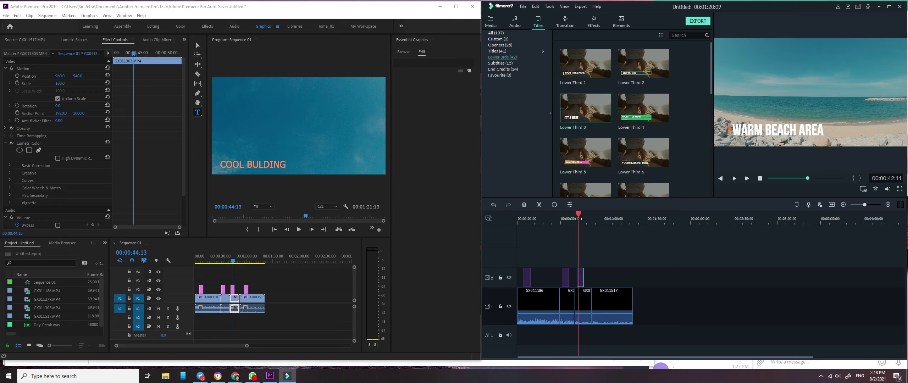
# - Replace TITLE HERE with 'Cool Building' in the new title
pyautogui.doubleClick(580, 277)
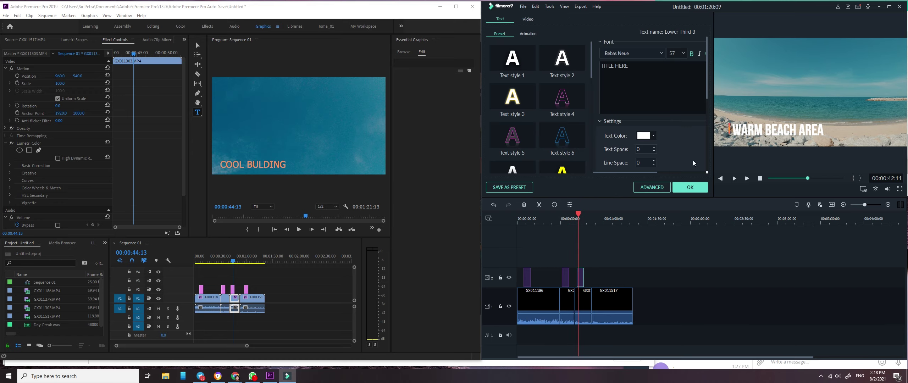
pyautogui.moveTo(633, 66); pyautogui.dragTo(587, 67)
pyautogui.write('Cou')
pyautogui.press('BackSpace')
pyautogui.write('ol Buliding')
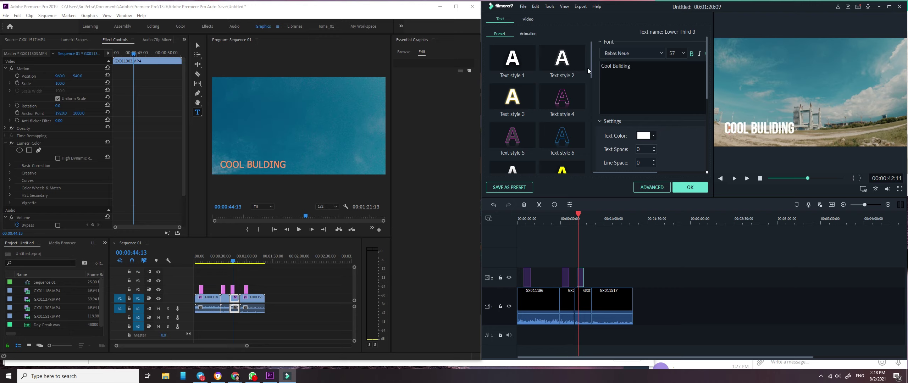
pyautogui.press('BackSpace')
pyautogui.press('BackSpace')
pyautogui.press('BackSpace')
pyautogui.press('BackSpace')
pyautogui.press('BackSpace')
pyautogui.press('BackSpace')
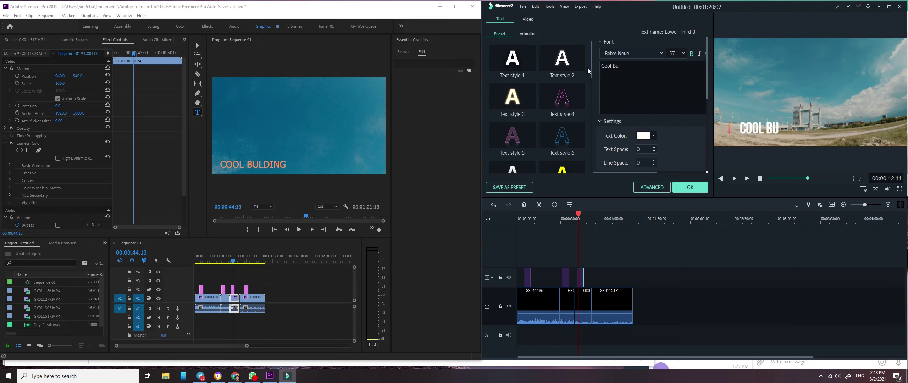
pyautogui.write('ilding')
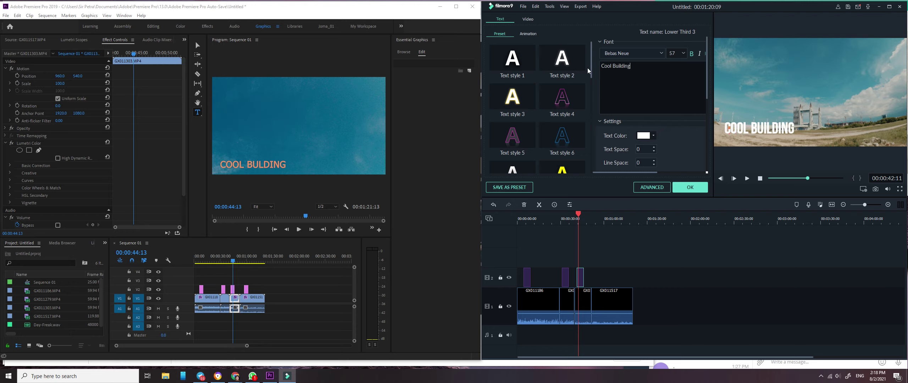
# - Nudge COOL BUILDING slightly up and right, confirm it, and drag in another Lower Third 3
pyautogui.click(645, 253)
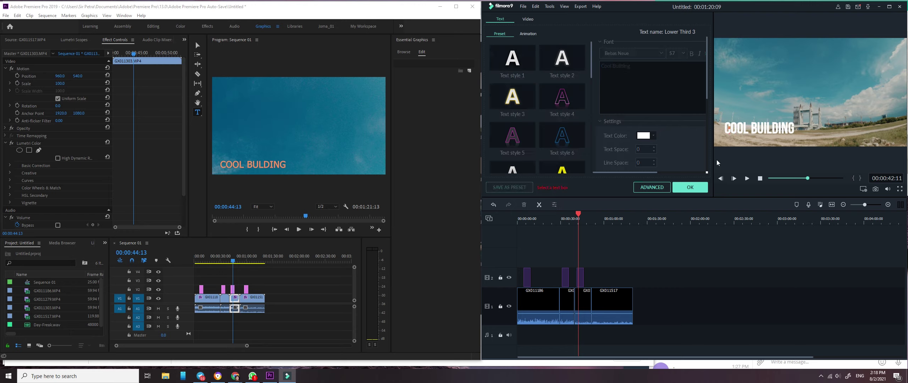
pyautogui.click(749, 134)
pyautogui.moveTo(749, 132); pyautogui.dragTo(760, 134)
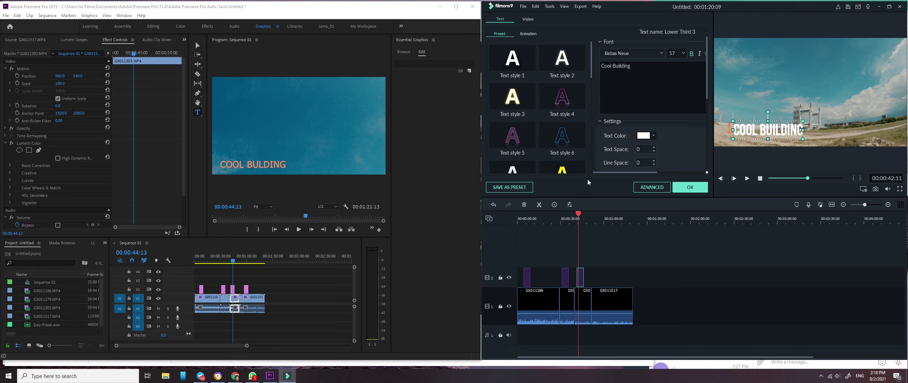
pyautogui.click(699, 188)
pyautogui.moveTo(600, 118); pyautogui.dragTo(610, 267)
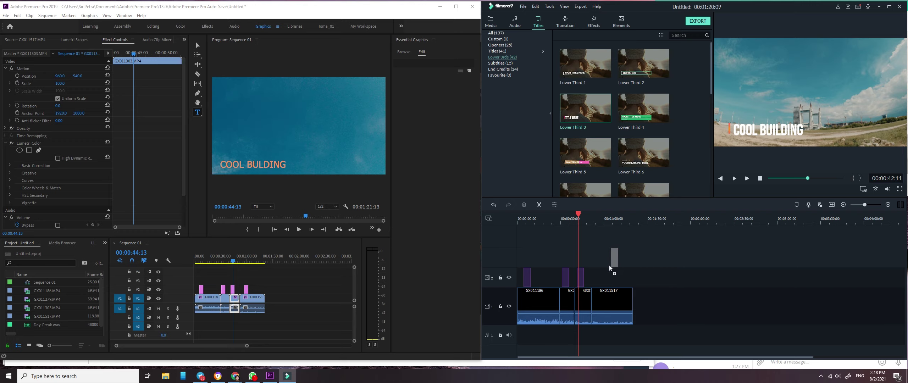
# - Place a Lower Third 3 title on track 2 after COOL BUILDING and retype it as 'Warm Sunset'
pyautogui.moveTo(596, 283); pyautogui.dragTo(594, 285)
pyautogui.click(597, 219)
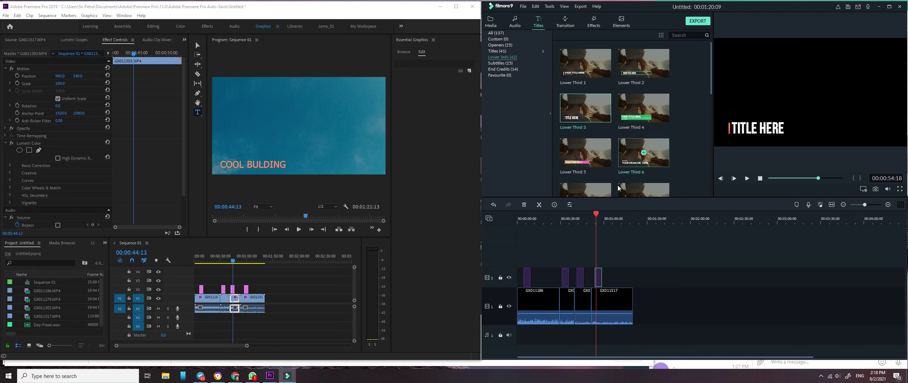
pyautogui.doubleClick(599, 277)
pyautogui.moveTo(627, 74); pyautogui.dragTo(594, 68)
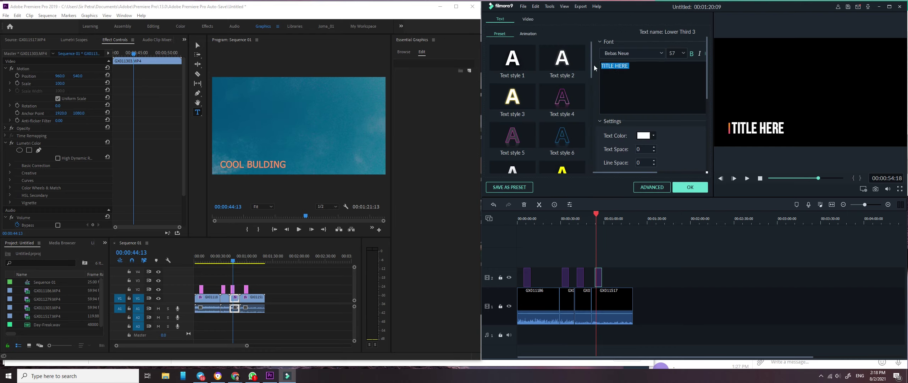
pyautogui.write('War')
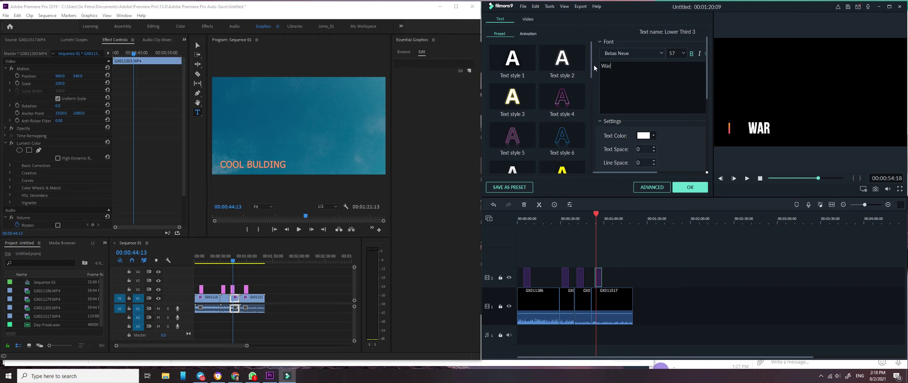
pyautogui.write('m ')
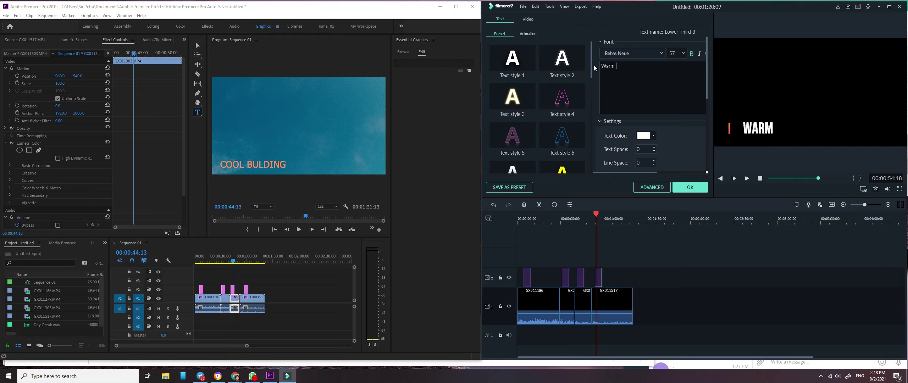
pyautogui.write('S')
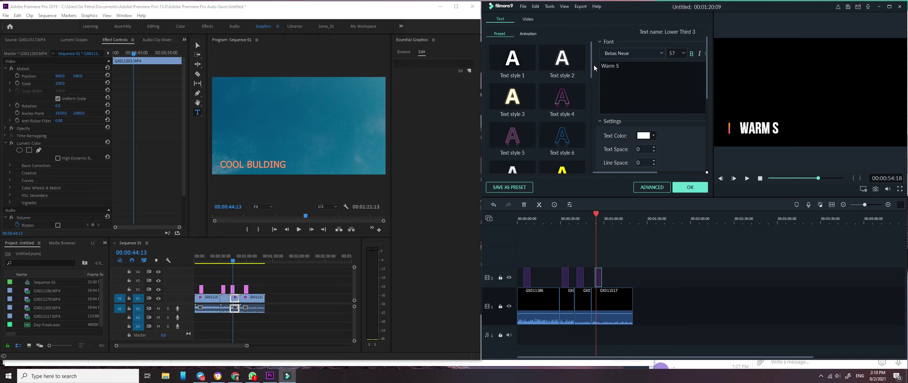
pyautogui.write('unse')
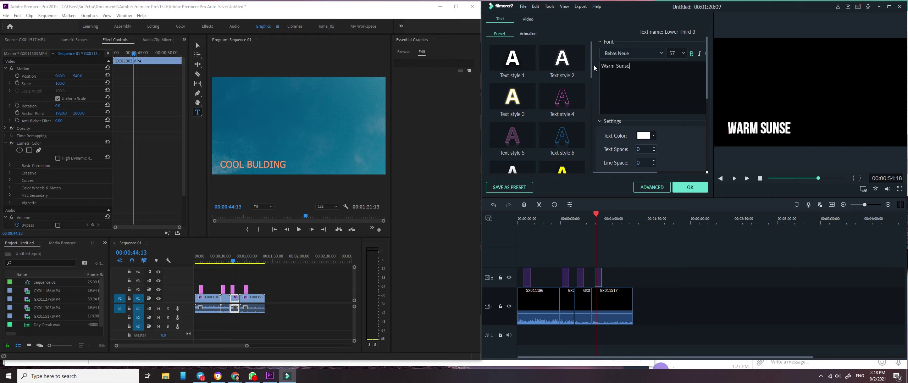
pyautogui.write('t')
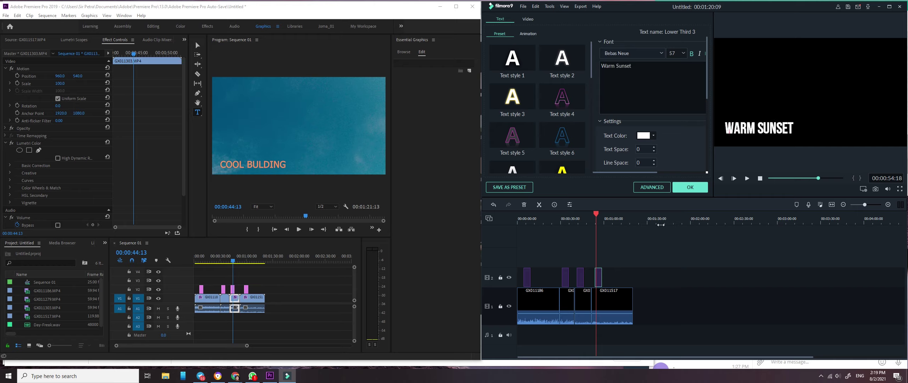
# - Nudge the WARM SUNSET text slightly right and down in the preview, then confirm the title
pyautogui.click(749, 126)
pyautogui.moveTo(750, 126); pyautogui.dragTo(756, 126)
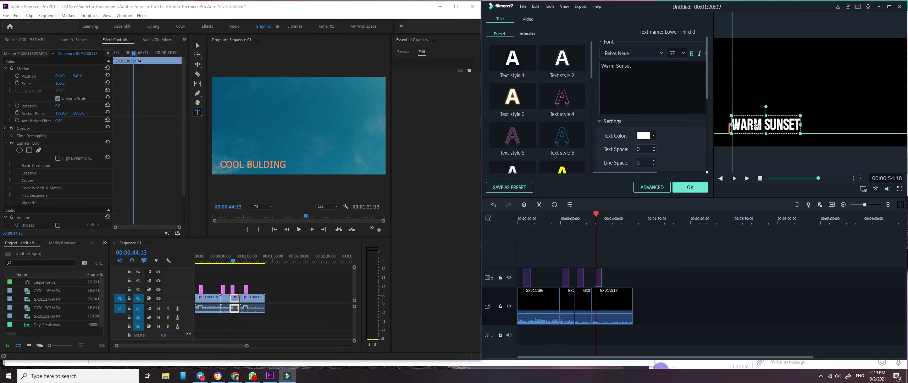
pyautogui.moveTo(756, 126); pyautogui.dragTo(756, 128)
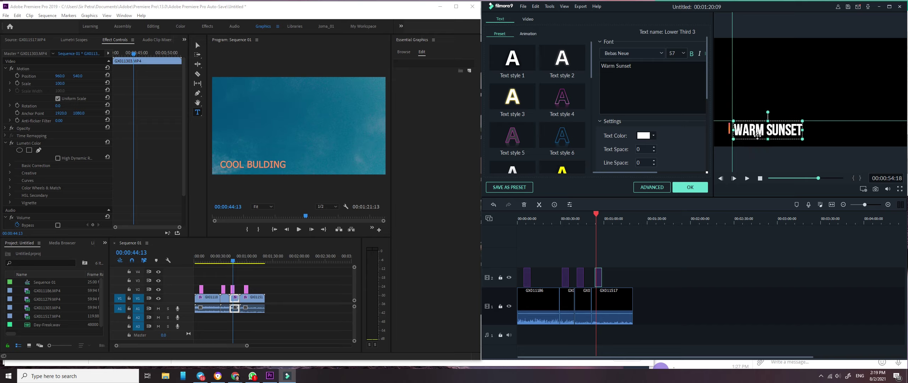
pyautogui.click(757, 253)
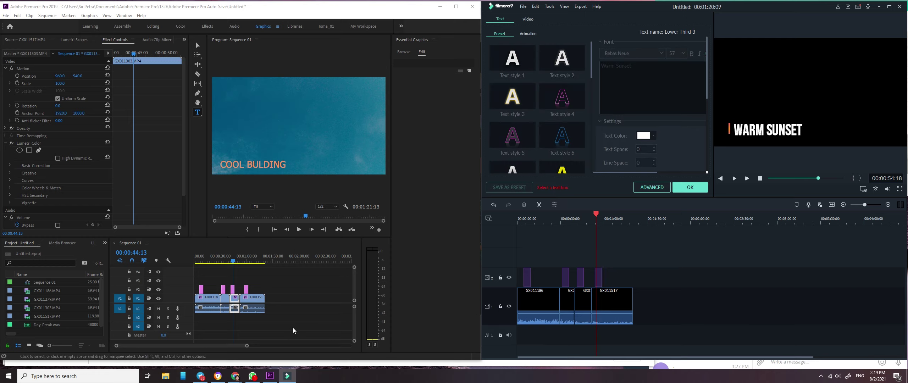
pyautogui.moveTo(247, 345); pyautogui.dragTo(210, 346)
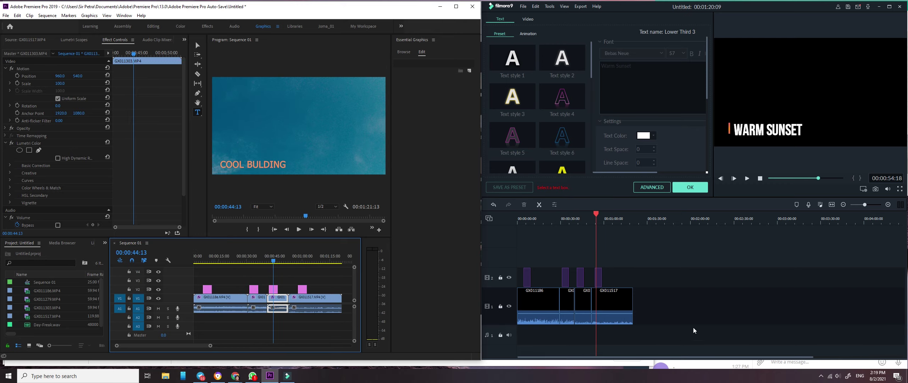
pyautogui.click(698, 188)
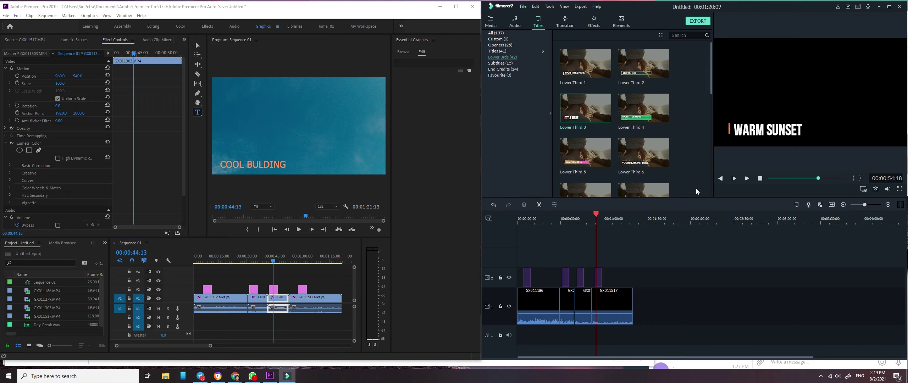
# - Jump Filmora back to the COOL BUILDING title and advance Premiere's playhead to the building shot
pyautogui.click(578, 220)
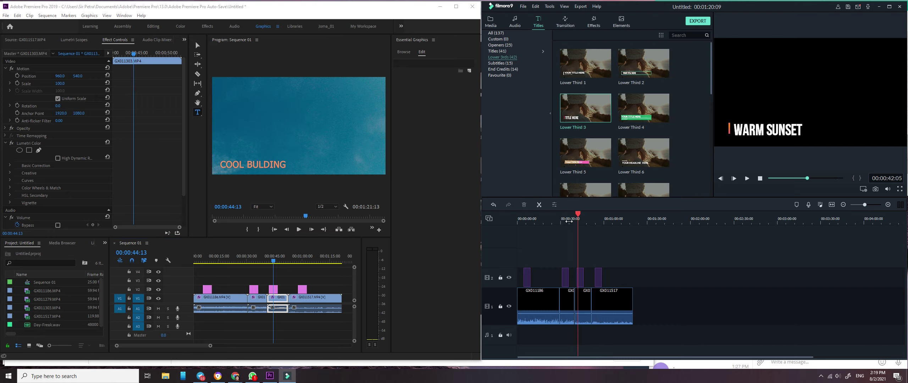
pyautogui.click(279, 260)
pyautogui.moveTo(280, 260); pyautogui.dragTo(284, 262)
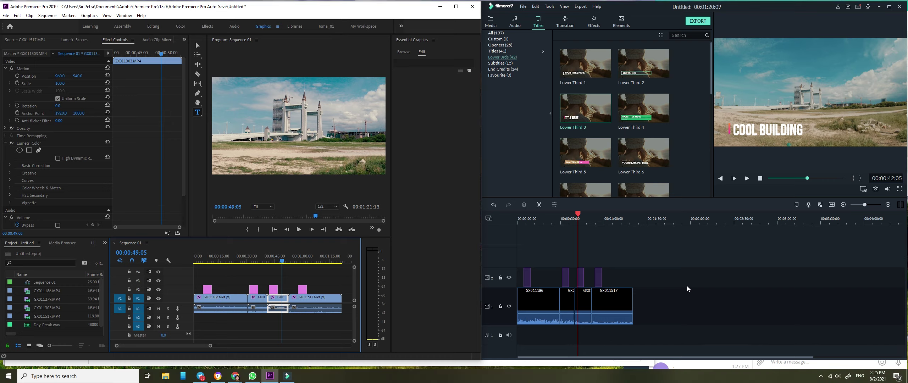
# - Add two lines under 'My Best Trip 2019' with the creator's name and an ID number
pyautogui.click(206, 262)
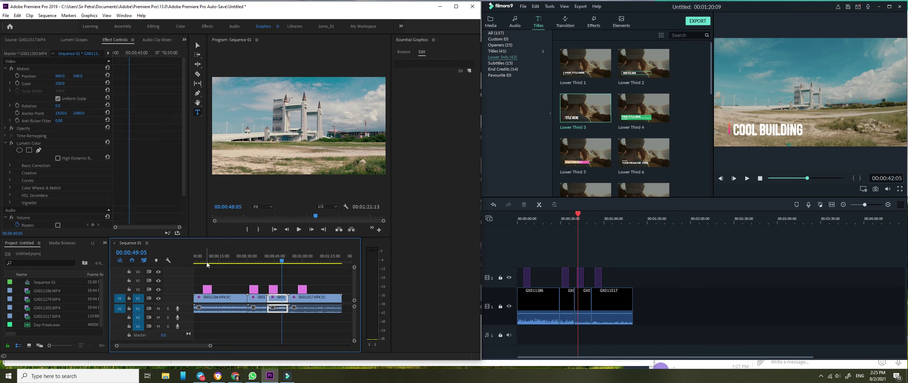
pyautogui.click(208, 290)
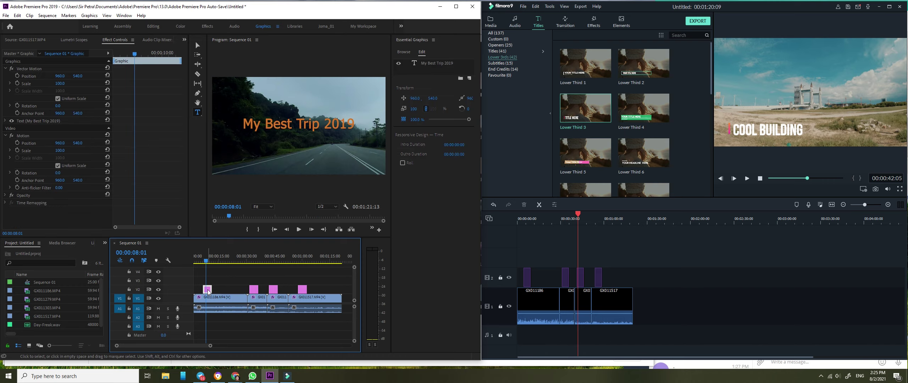
pyautogui.click(342, 129)
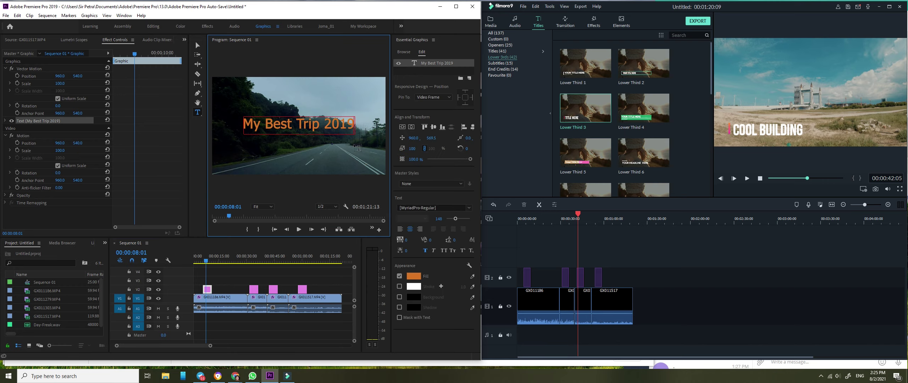
pyautogui.press('Return')
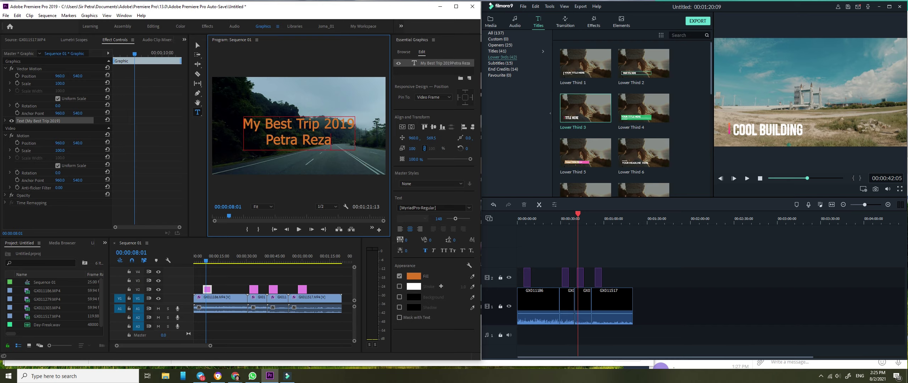
pyautogui.press('Return')
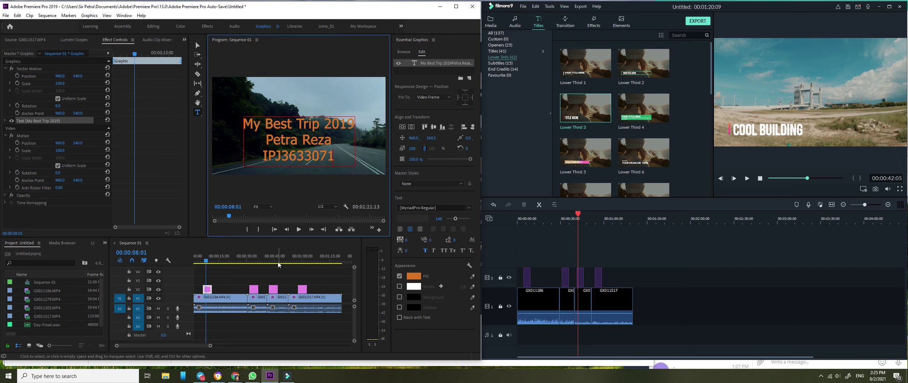
pyautogui.click(206, 284)
# - Shift the first road clip upward in the frame using its Position control
pyautogui.click(213, 259)
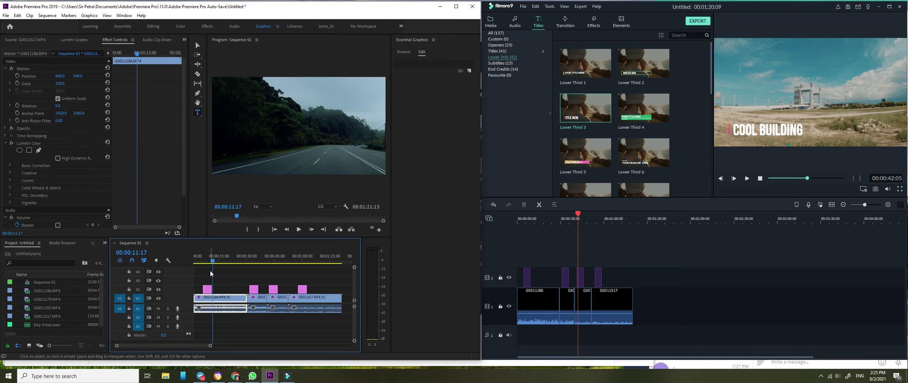
pyautogui.click(208, 257)
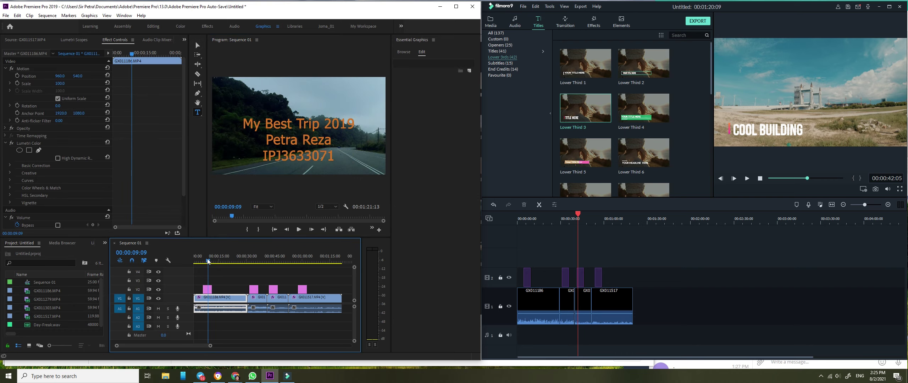
pyautogui.click(34, 76)
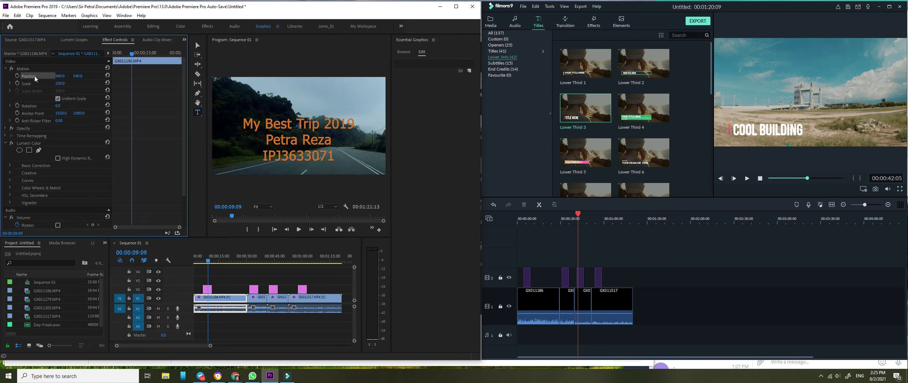
pyautogui.moveTo(290, 126); pyautogui.dragTo(289, 117)
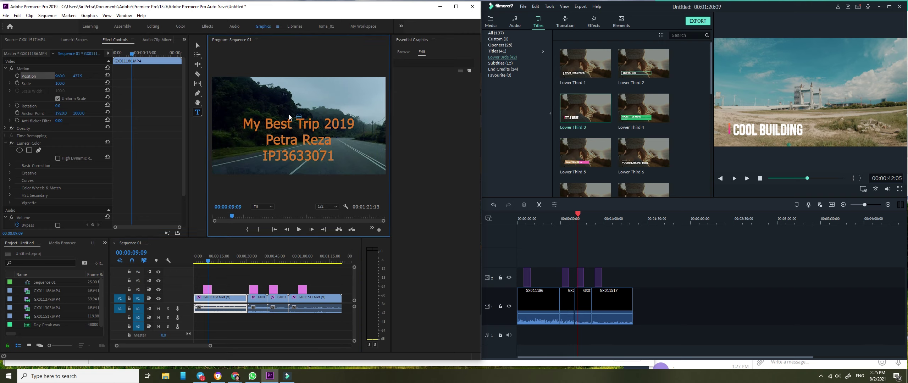
# - Move the title graphic higher in the frame, then select Filmora's first title clip on track 2
pyautogui.click(207, 289)
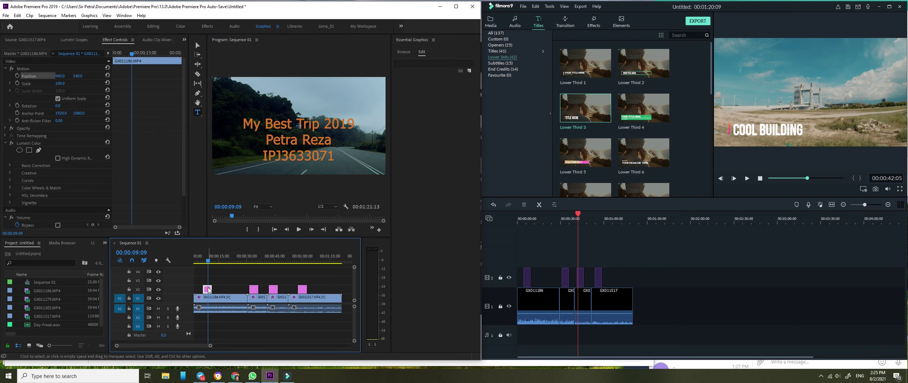
pyautogui.click(42, 77)
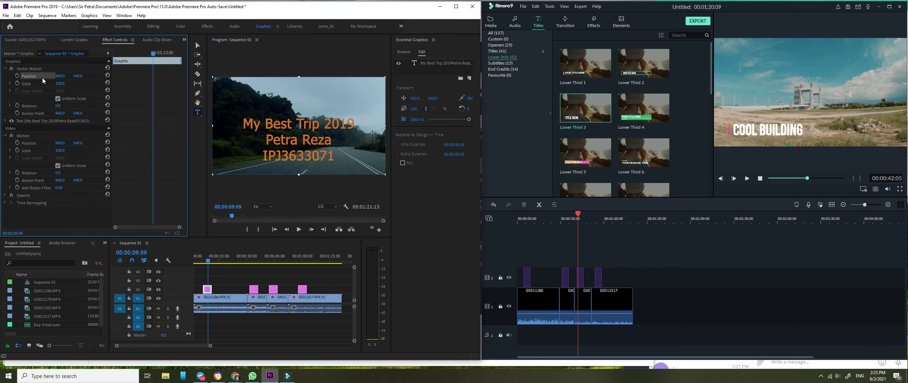
pyautogui.moveTo(279, 125); pyautogui.dragTo(281, 114)
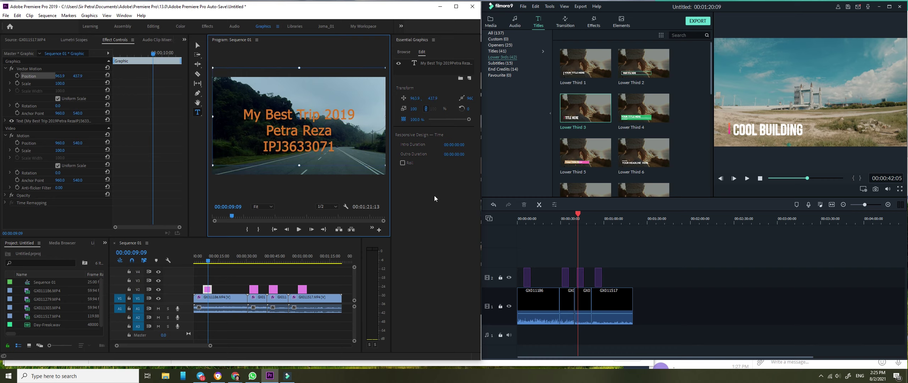
pyautogui.click(526, 278)
pyautogui.click(528, 277)
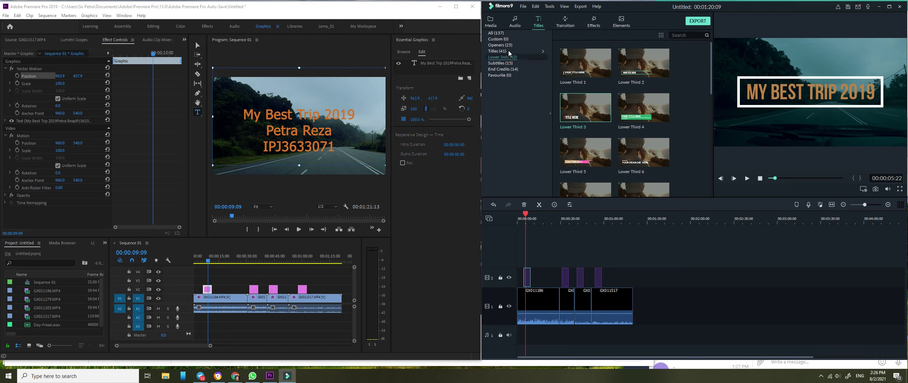
# - Place the Title 1 template from the Titles category on track 2 at about nine seconds
pyautogui.click(496, 52)
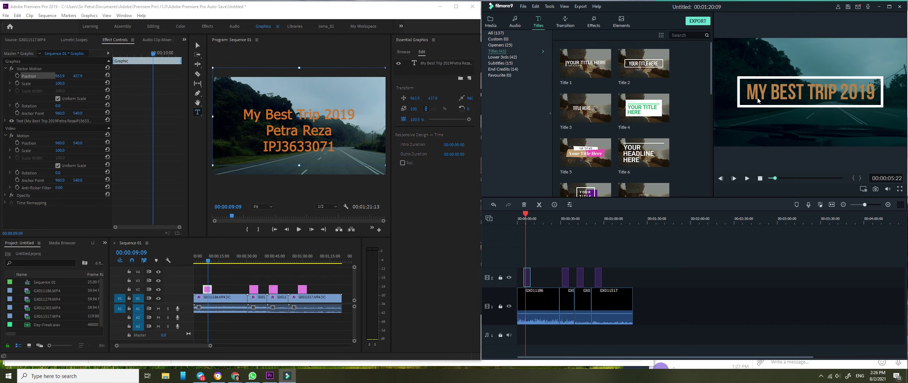
pyautogui.click(539, 219)
pyautogui.click(531, 223)
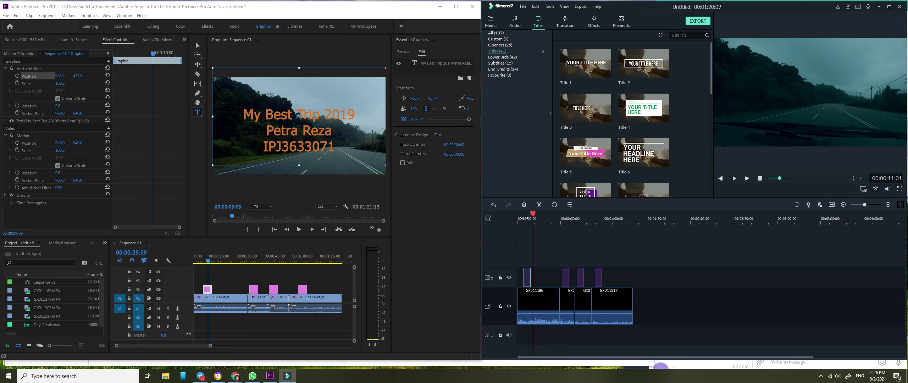
pyautogui.moveTo(580, 73)
pyautogui.moveTo(573, 71); pyautogui.dragTo(532, 275)
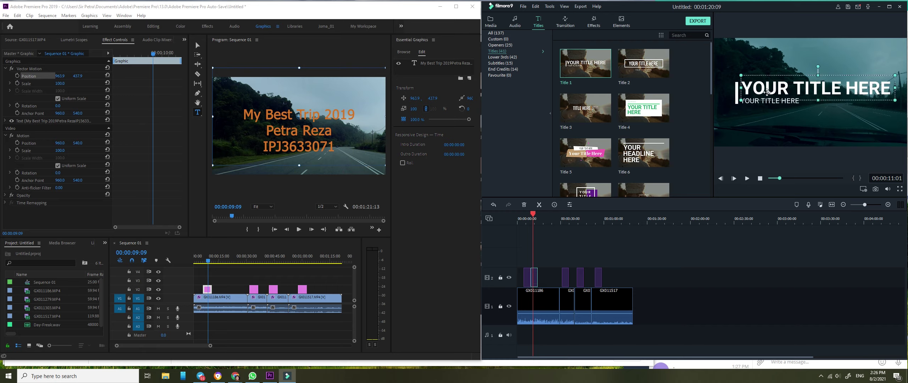
# - Replace the title's placeholder heading with the creator's name in capitals
pyautogui.doubleClick(536, 275)
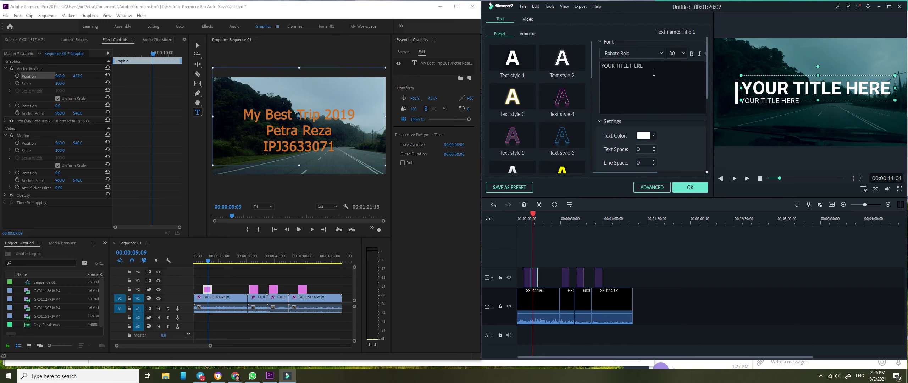
pyautogui.hotkey('ctrl', 'a')
pyautogui.write('Pe')
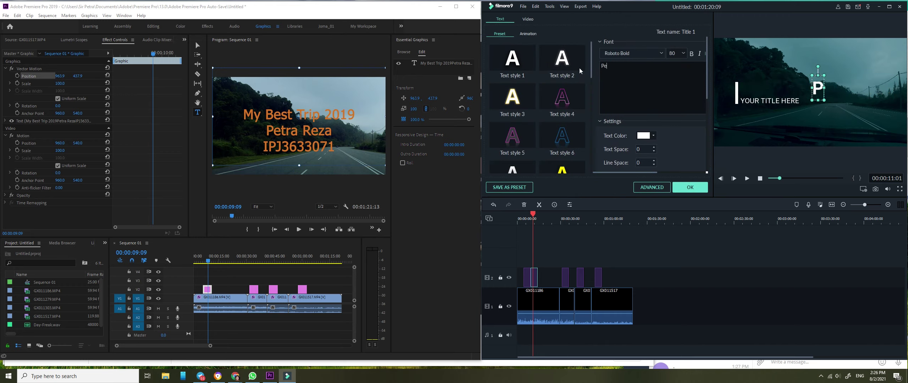
pyautogui.press('BackSpace')
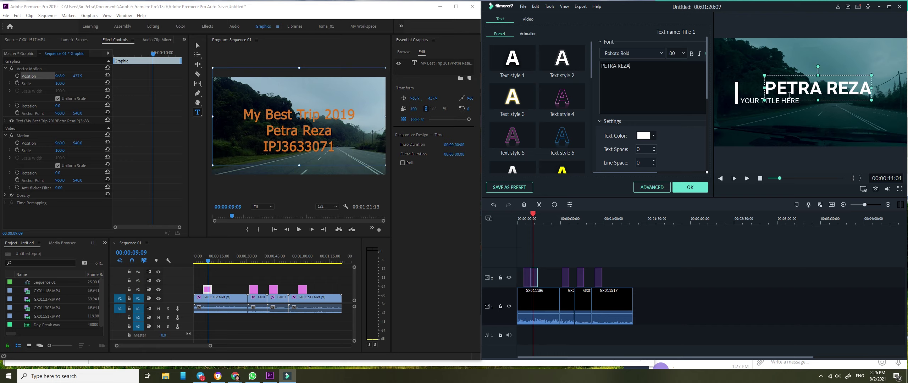
# - Apply Text style 2 to the subtitle line and replace it with the ID number
pyautogui.click(753, 98)
pyautogui.click(561, 57)
pyautogui.hotkey('ctrl', 'a')
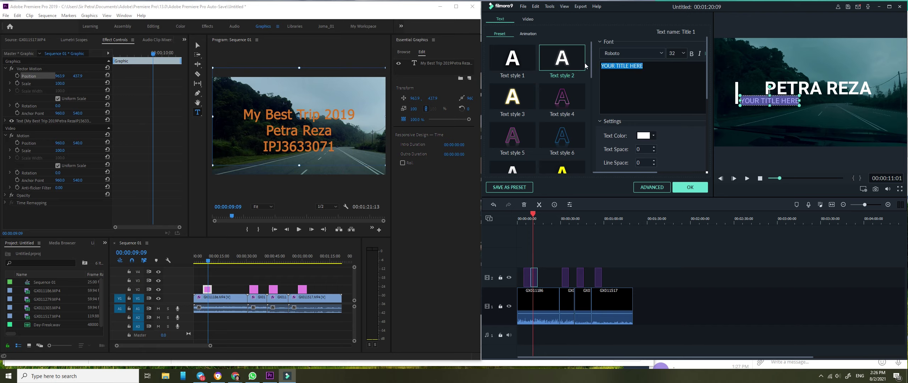
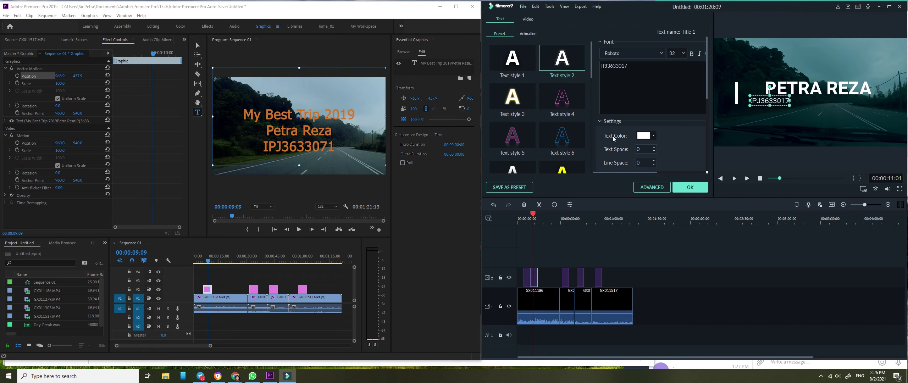
pyautogui.click(535, 241)
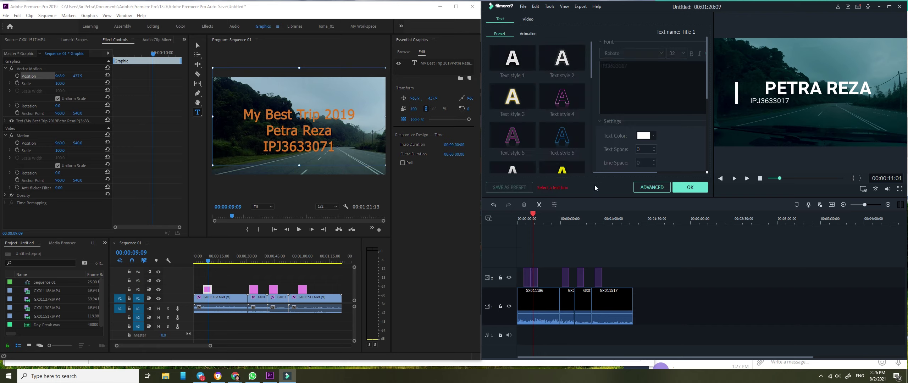
# - Move the name slightly left and up, then play the video to check the title
pyautogui.click(806, 88)
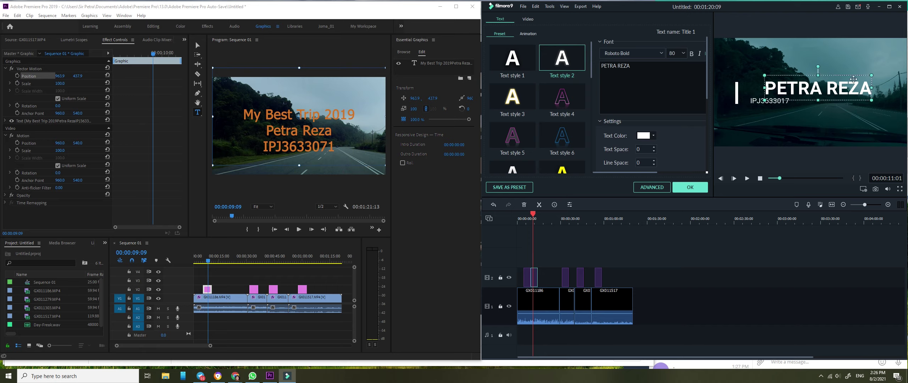
pyautogui.moveTo(801, 89); pyautogui.dragTo(785, 85)
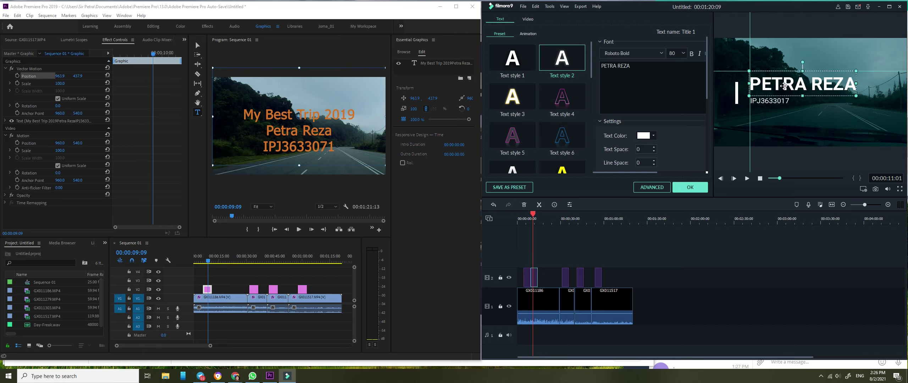
pyautogui.click(523, 219)
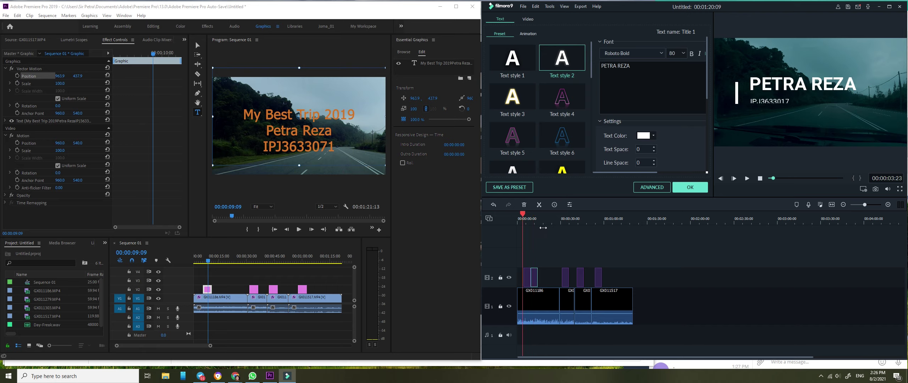
pyautogui.press('space')
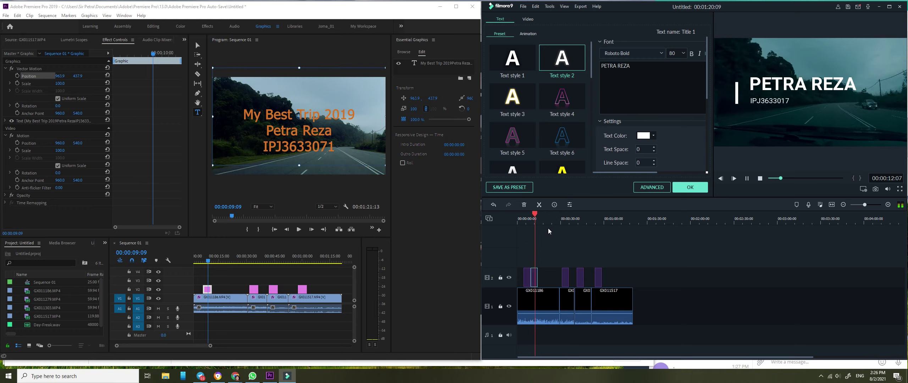
pyautogui.press('space')
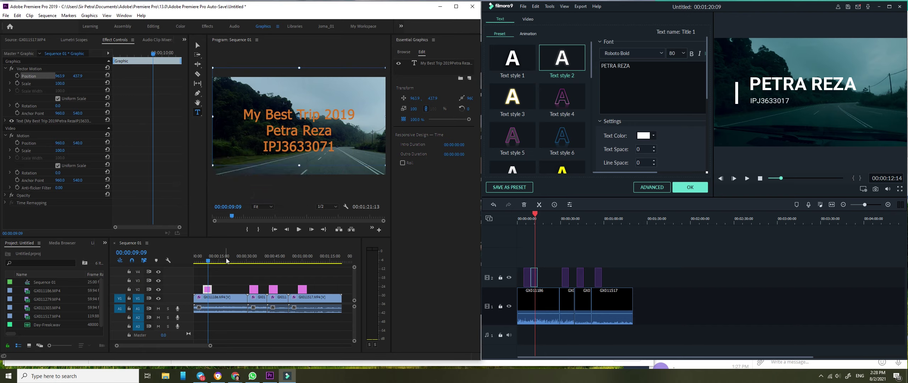
pyautogui.click(230, 266)
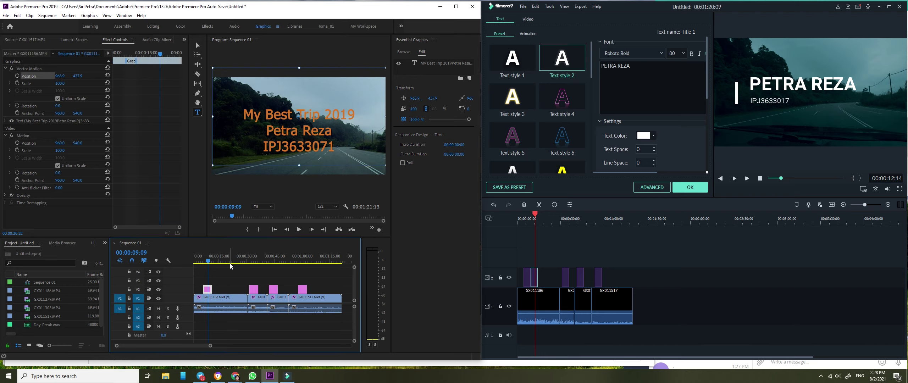
# - Switch to the Effects workspace and select Cross Dissolve under Video Transitions > Dissolve
pyautogui.click(228, 298)
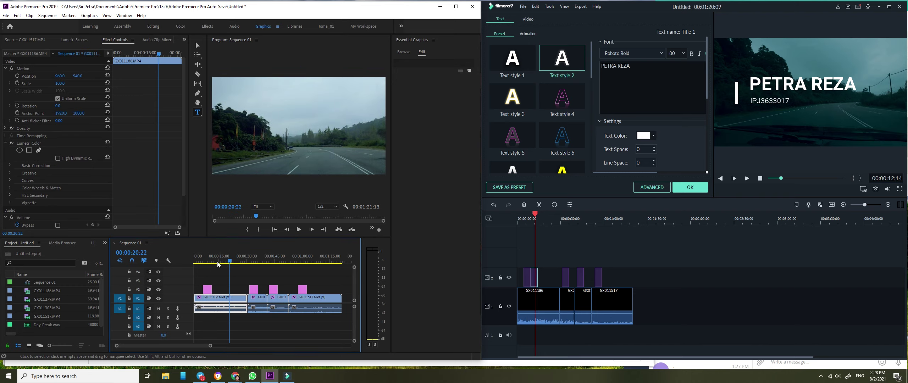
pyautogui.click(207, 262)
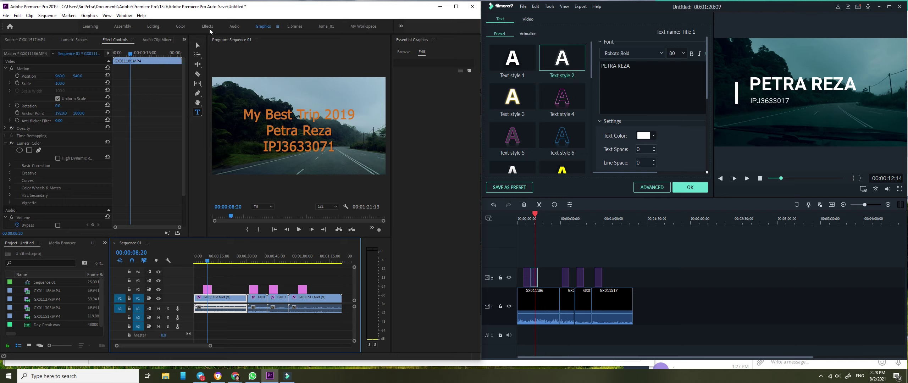
pyautogui.click(208, 27)
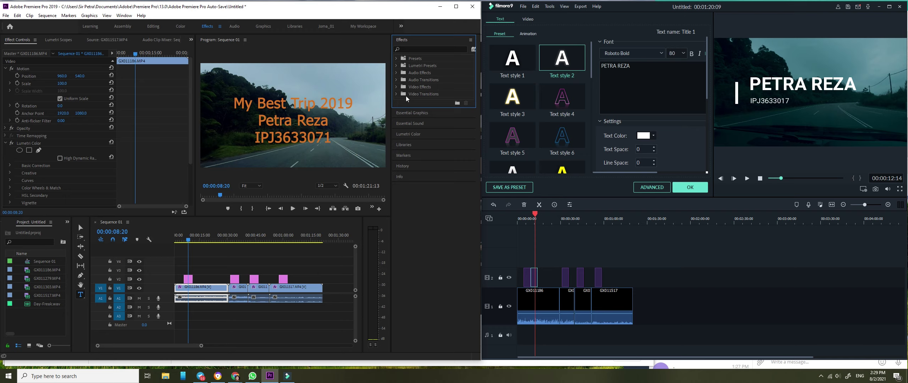
pyautogui.click(396, 94)
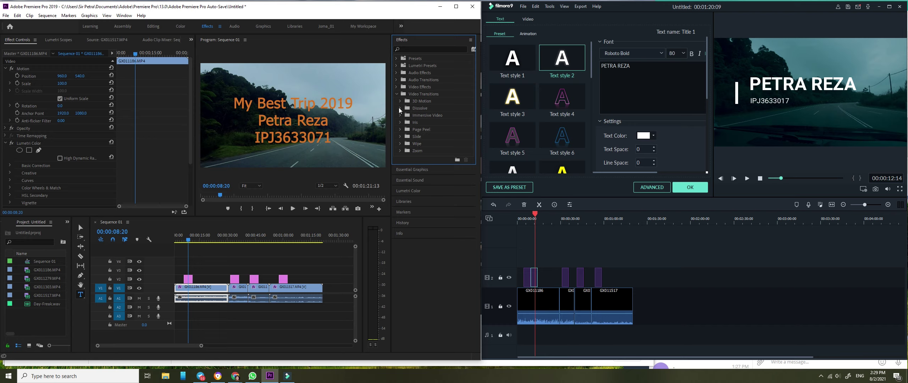
pyautogui.click(400, 108)
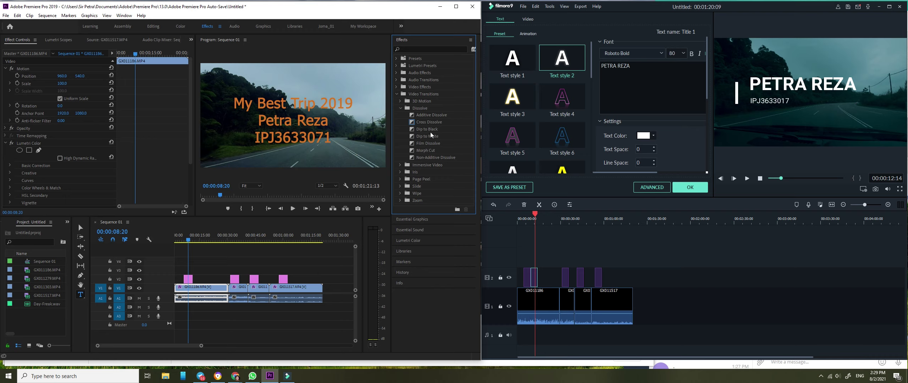
pyautogui.click(424, 144)
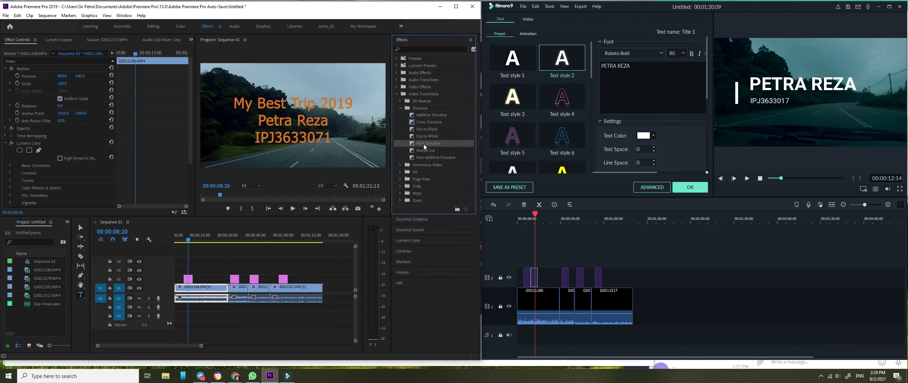
pyautogui.click(428, 123)
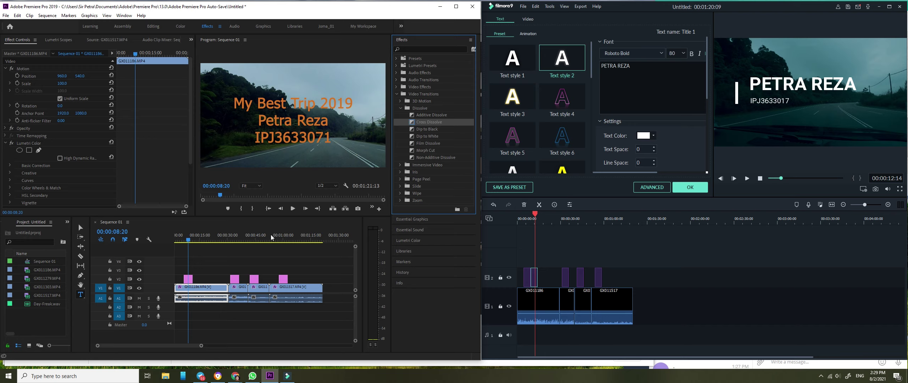
# - Apply Cross Dissolve to three cuts on V1, dismissing the insufficient media warnings
pyautogui.moveTo(271, 237); pyautogui.dragTo(230, 298)
pyautogui.moveTo(230, 297); pyautogui.dragTo(234, 297)
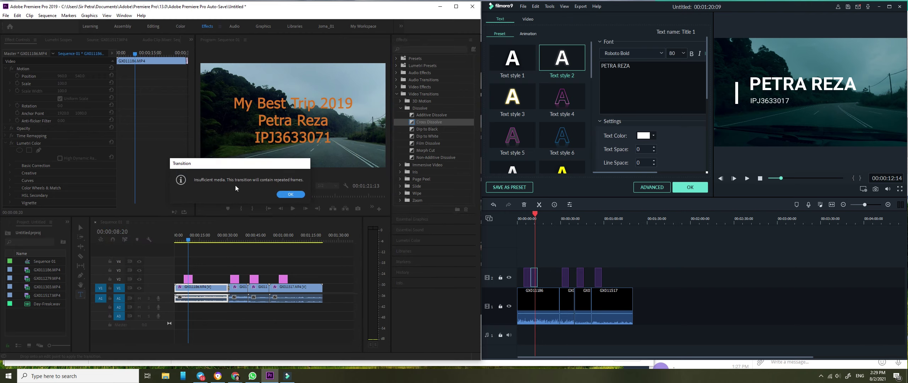
pyautogui.click(290, 195)
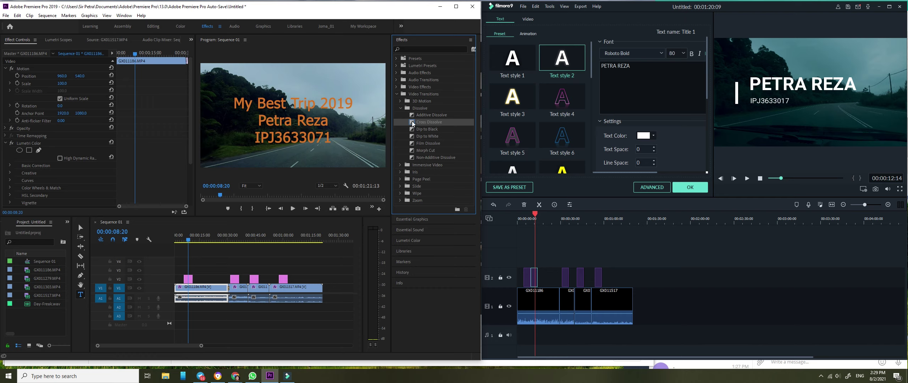
pyautogui.moveTo(413, 123); pyautogui.dragTo(249, 287)
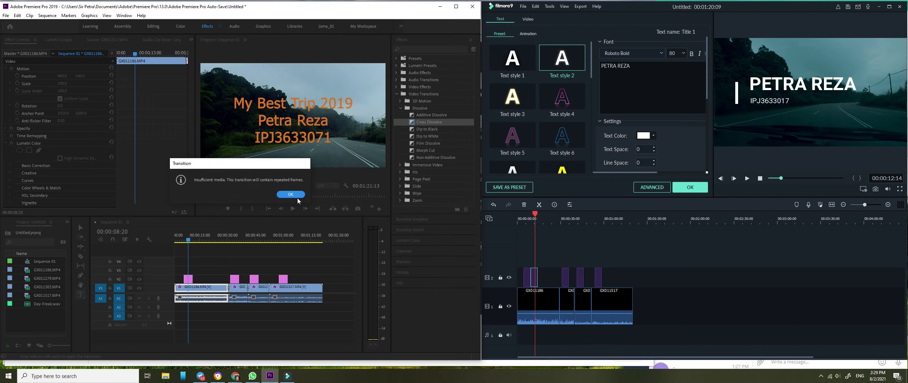
pyautogui.click(297, 195)
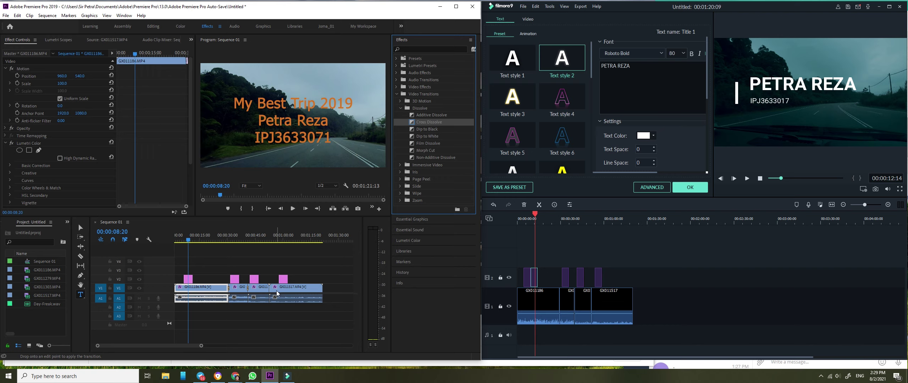
pyautogui.moveTo(277, 293); pyautogui.dragTo(269, 288)
# - Preview the transition by playing from 00:00:27:19
pyautogui.click(293, 194)
pyautogui.click(224, 240)
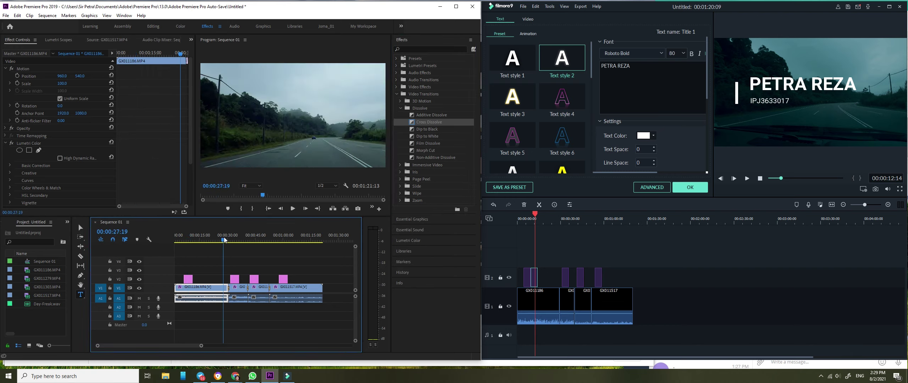
pyautogui.press('space')
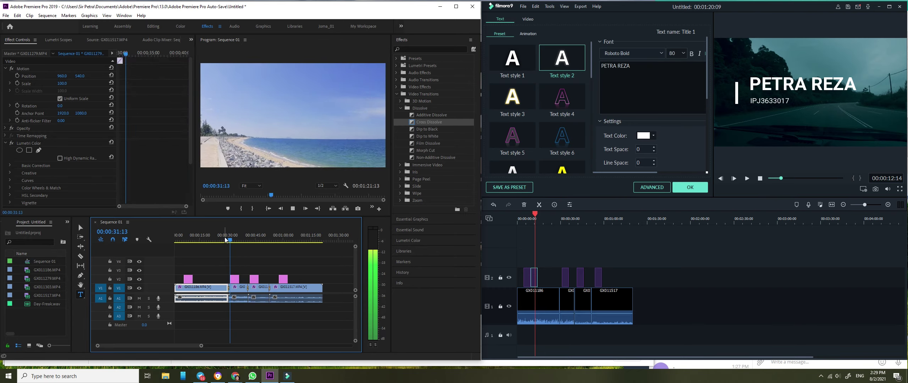
pyautogui.press('space')
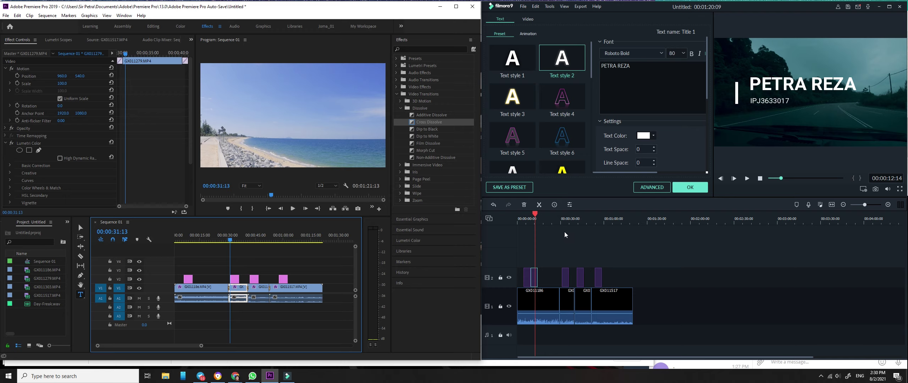
# - Confirm the title edits and browse the Basic transitions in Filmora
pyautogui.click(690, 187)
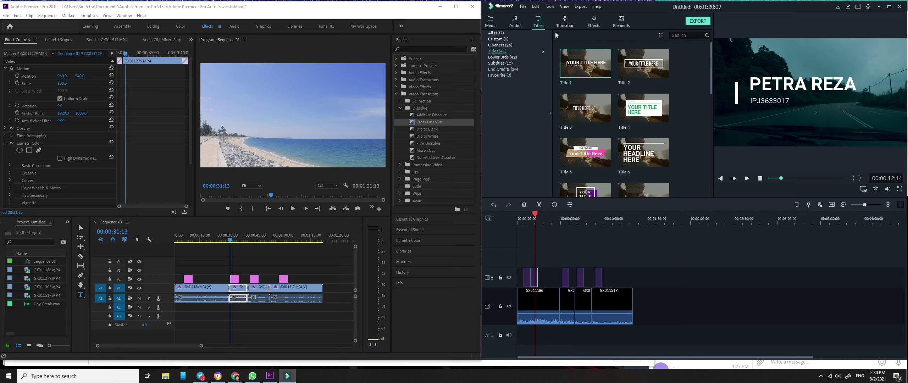
pyautogui.click(566, 26)
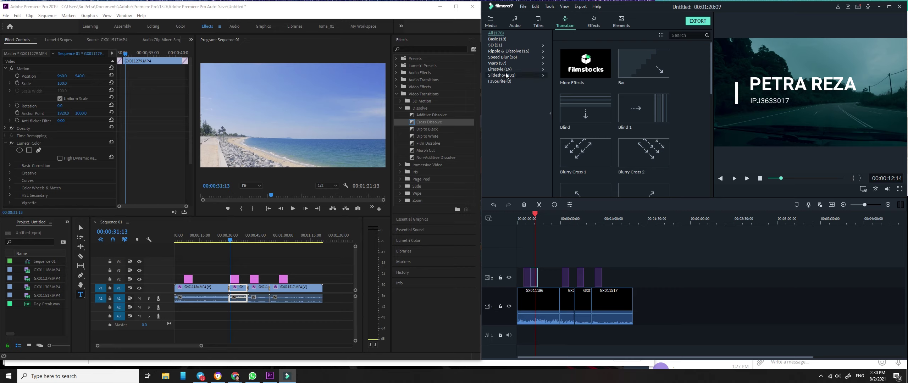
pyautogui.click(501, 41)
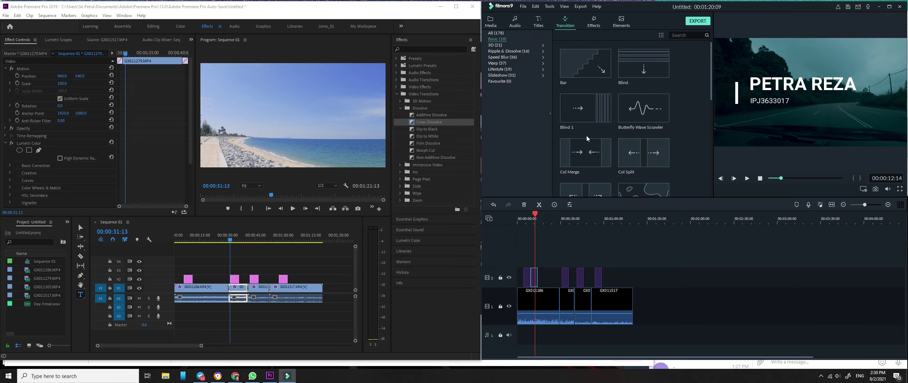
pyautogui.scroll(-5, 587, 137)
pyautogui.scroll(5, 588, 139)
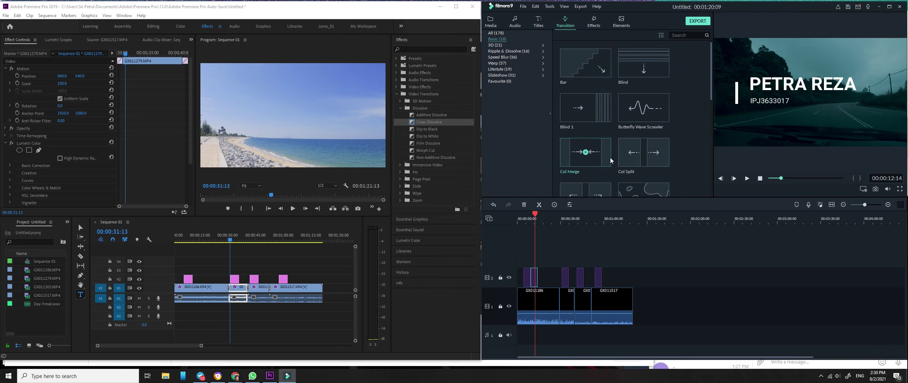
pyautogui.scroll(-3, 572, 162)
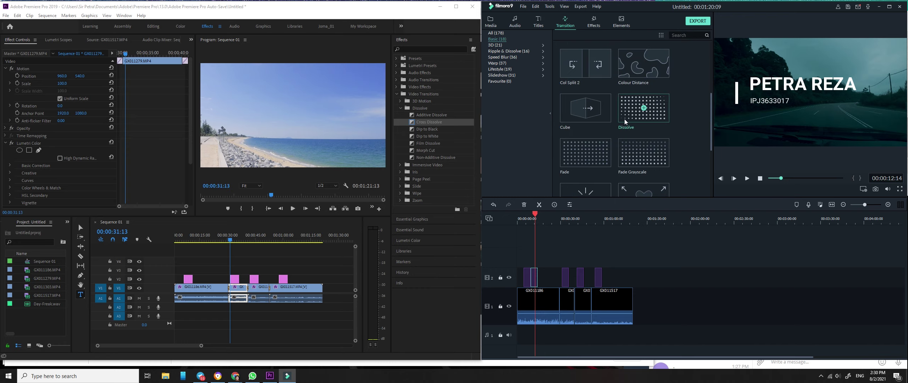
pyautogui.scroll(3, 625, 121)
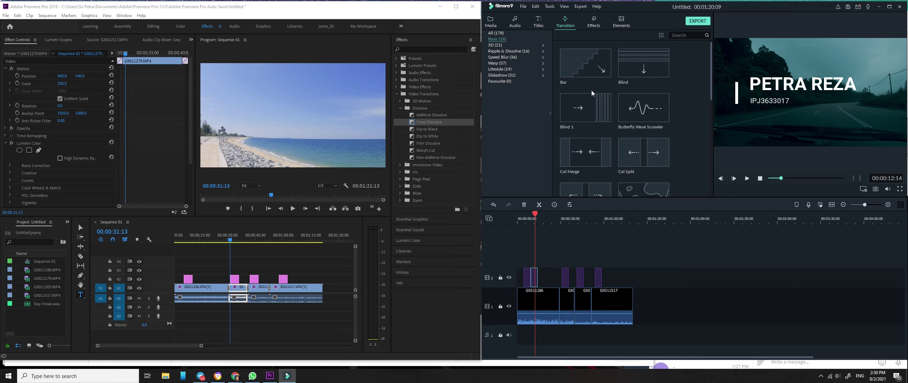
pyautogui.scroll(-3, 609, 139)
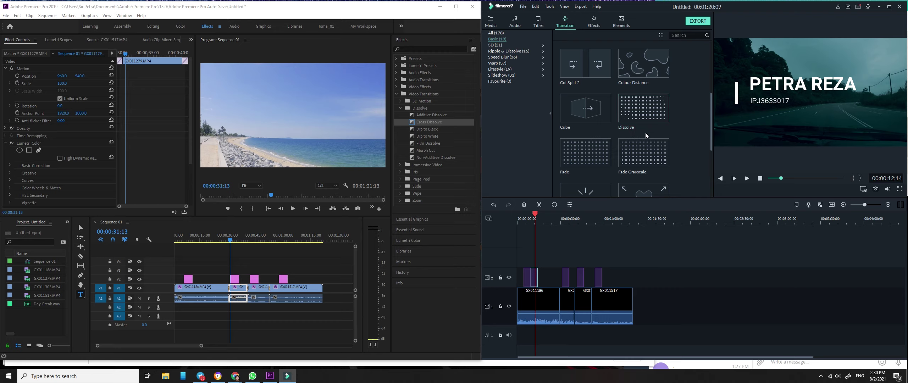
# - Drop Dissolve on the three clip cuts and play from just before the first one
pyautogui.moveTo(641, 108); pyautogui.dragTo(559, 308)
pyautogui.moveTo(643, 108); pyautogui.dragTo(574, 308)
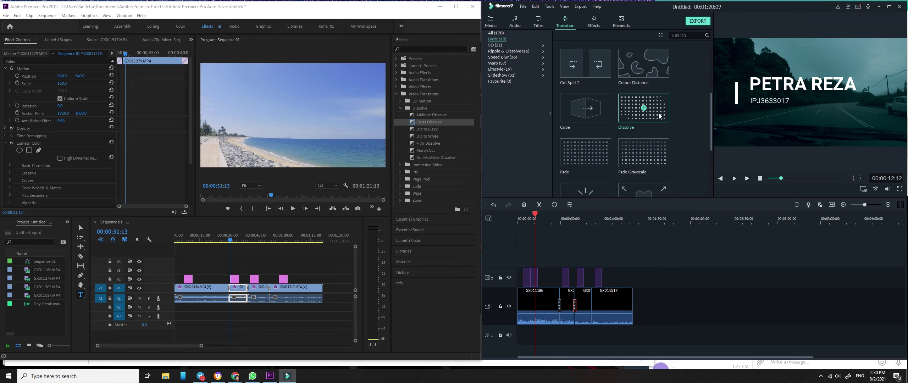
pyautogui.moveTo(660, 116); pyautogui.dragTo(591, 307)
pyautogui.click(556, 222)
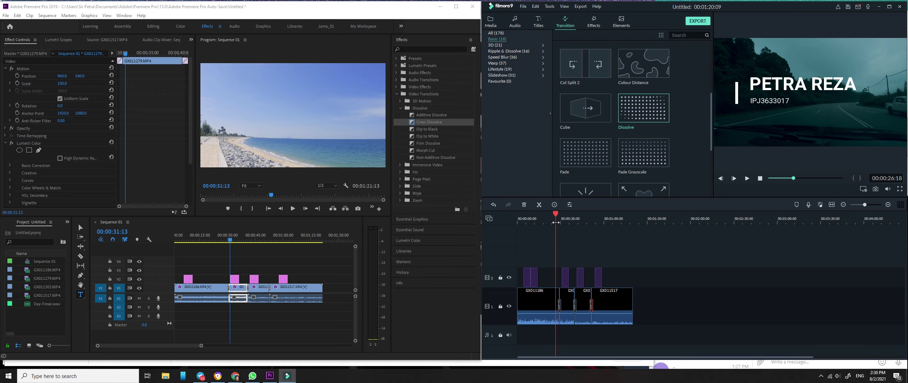
pyautogui.press('space')
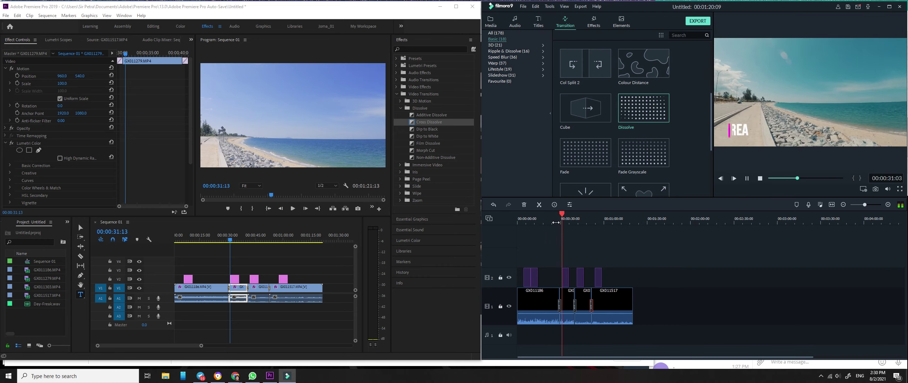
# - Stop playback after the first Dissolve and clear Premiere's timeline clip selection
pyautogui.press('space')
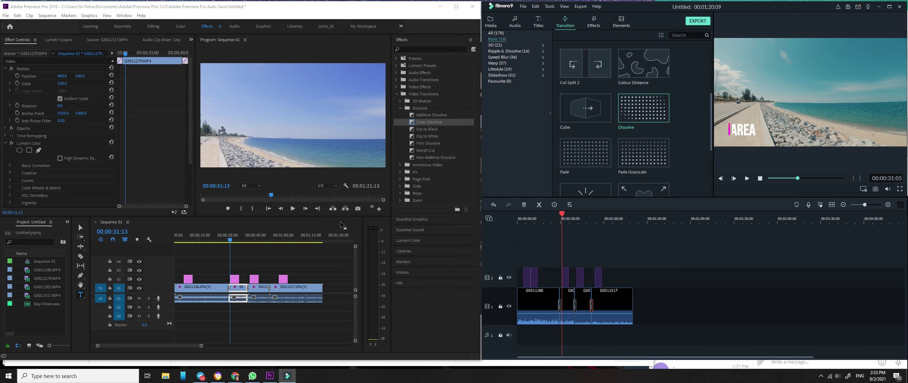
pyautogui.click(262, 263)
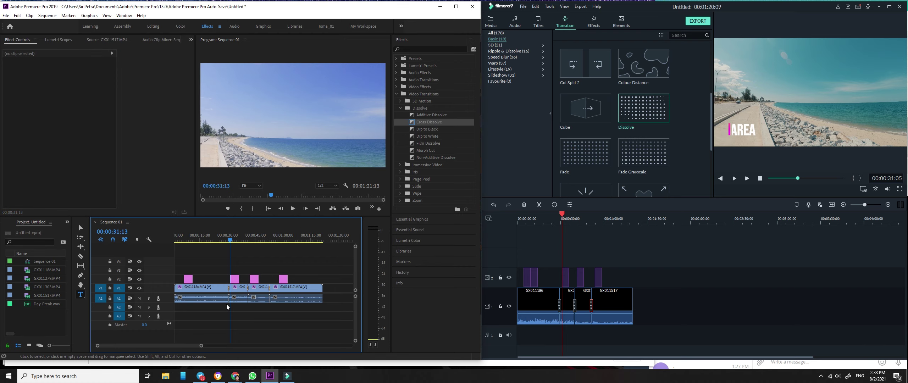
# - Unlink the GX011186 clip and delete its camera audio from A1
pyautogui.click(211, 238)
pyautogui.click(211, 300)
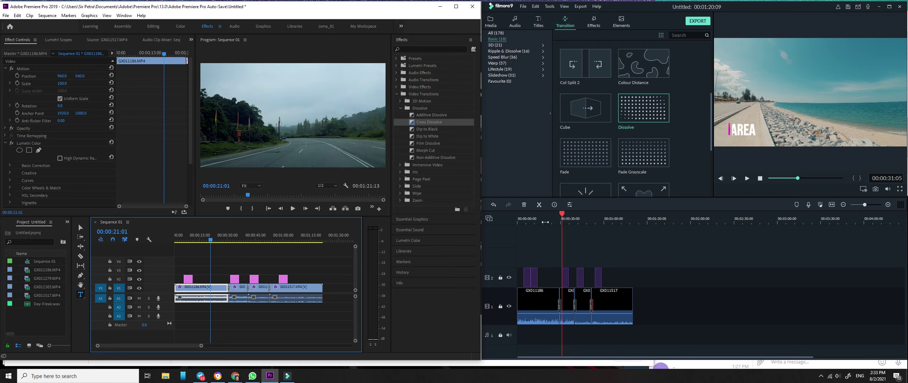
pyautogui.click(214, 250)
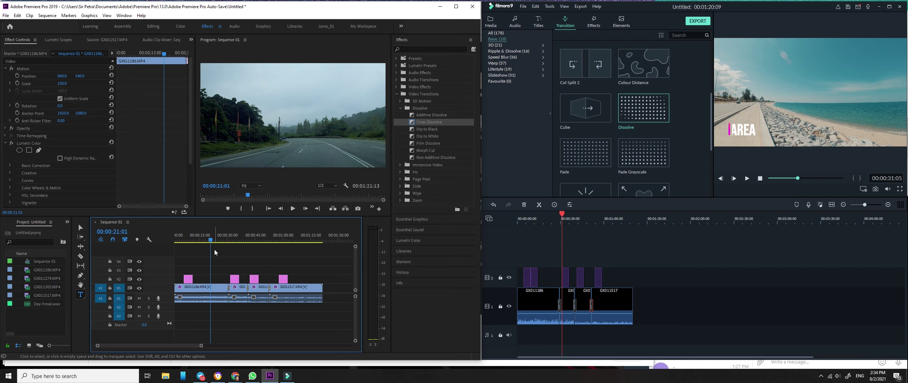
pyautogui.rightClick(217, 287)
pyautogui.click(199, 269)
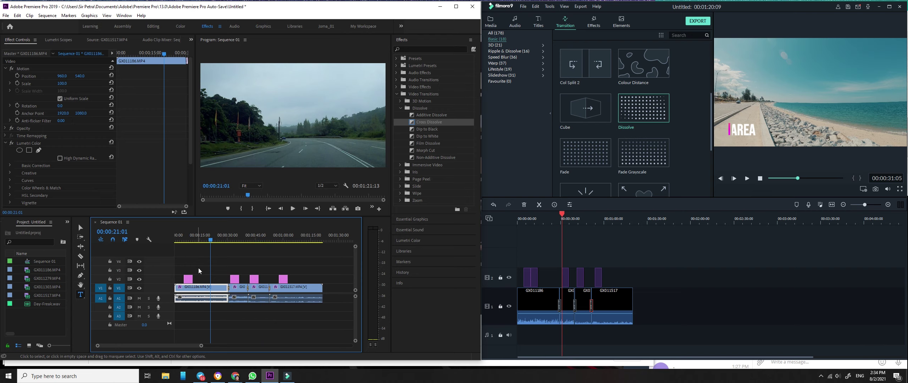
pyautogui.click(203, 288)
pyautogui.rightClick(205, 289)
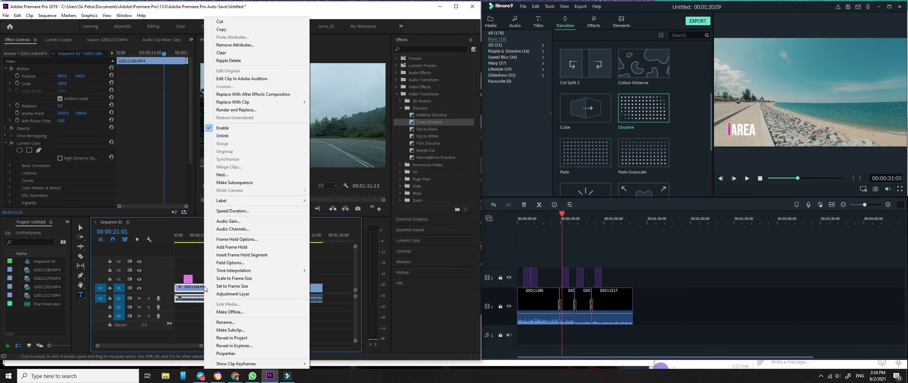
pyautogui.click(271, 136)
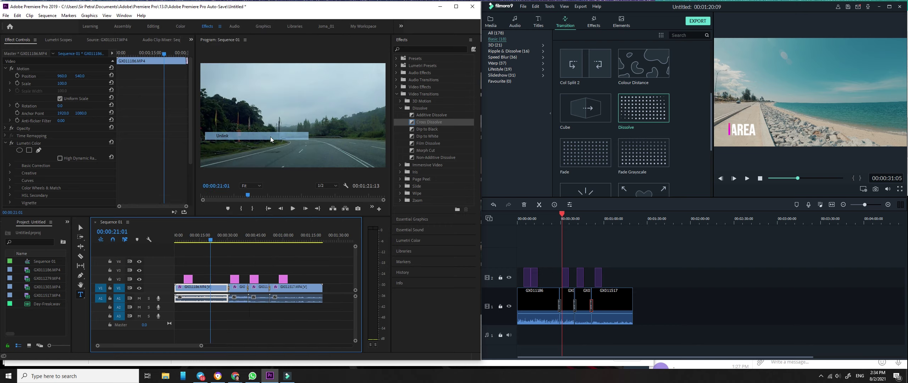
pyautogui.click(204, 301)
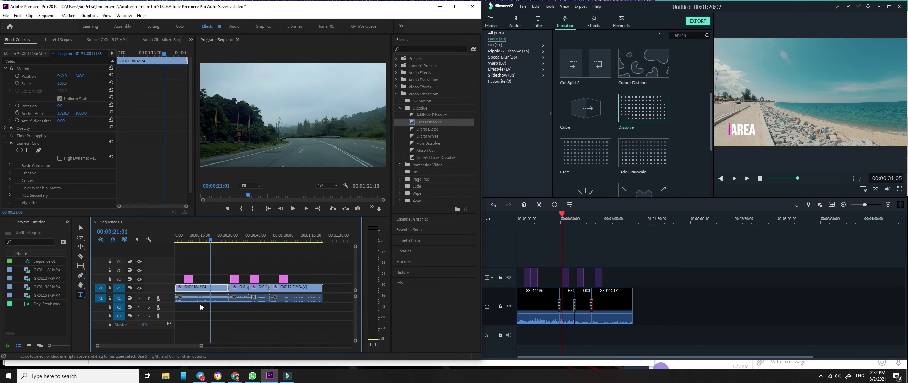
pyautogui.click(200, 304)
pyautogui.click(200, 300)
pyautogui.press('Delete')
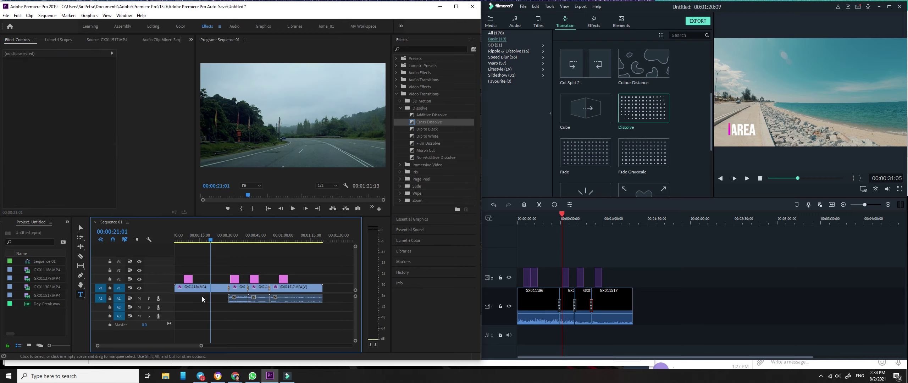
# - Unlink all remaining clips and delete their A1 audio, leaving only video
pyautogui.moveTo(314, 307); pyautogui.dragTo(231, 285)
pyautogui.rightClick(237, 288)
pyautogui.click(258, 146)
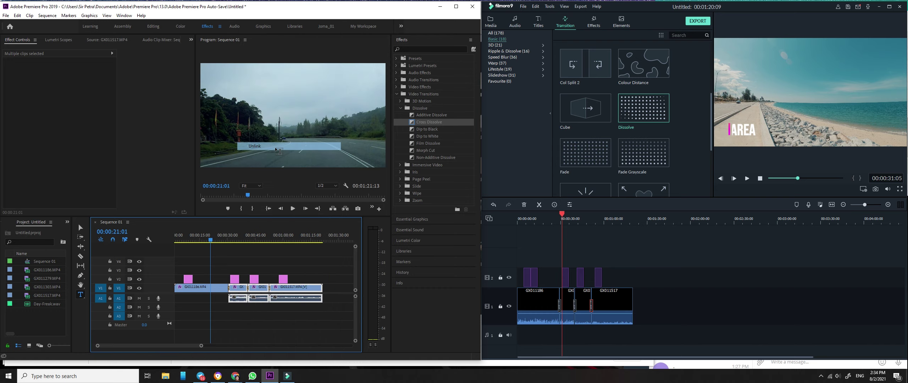
pyautogui.click(275, 320)
pyautogui.moveTo(291, 304); pyautogui.dragTo(231, 300)
pyautogui.press('Delete')
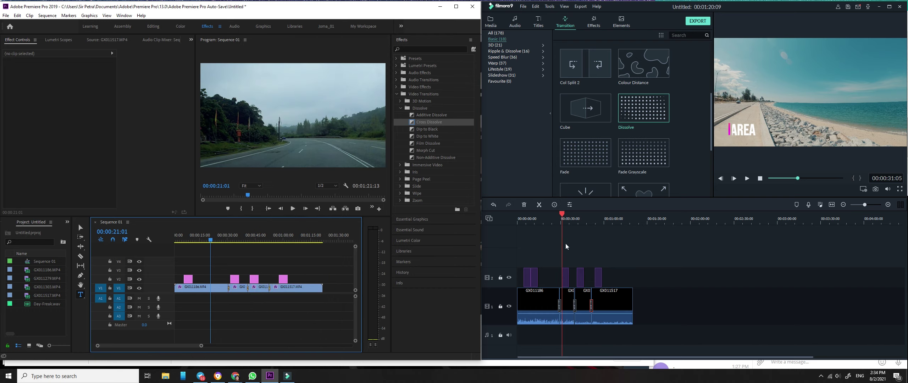
pyautogui.click(544, 227)
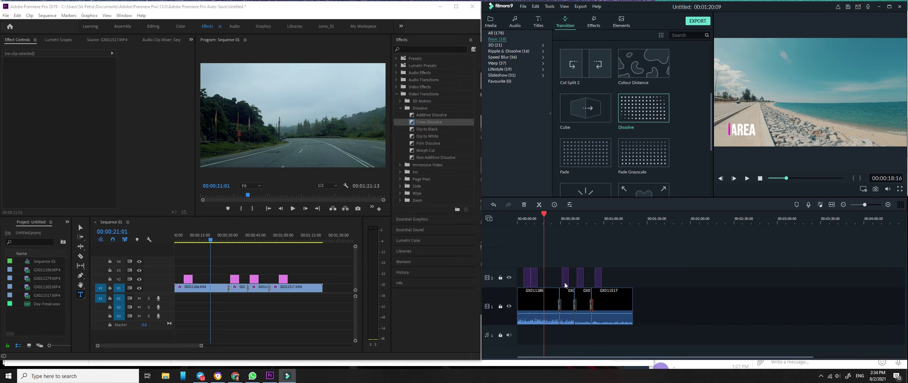
# - Detach the audio from the GX011186 clip onto the audio track
pyautogui.rightClick(539, 299)
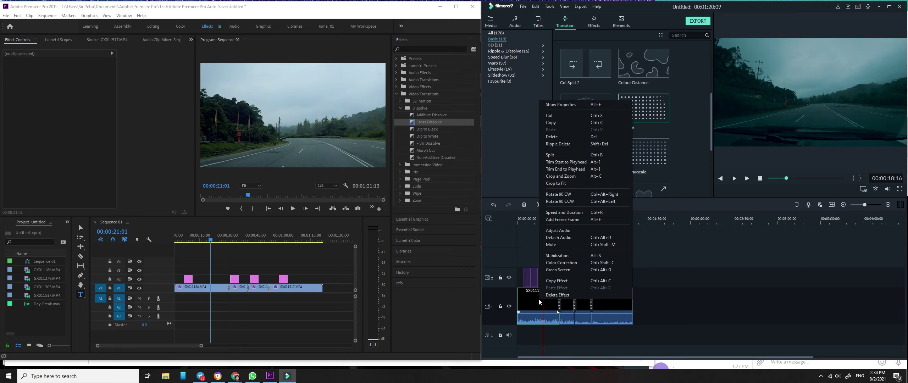
pyautogui.click(527, 248)
pyautogui.rightClick(540, 301)
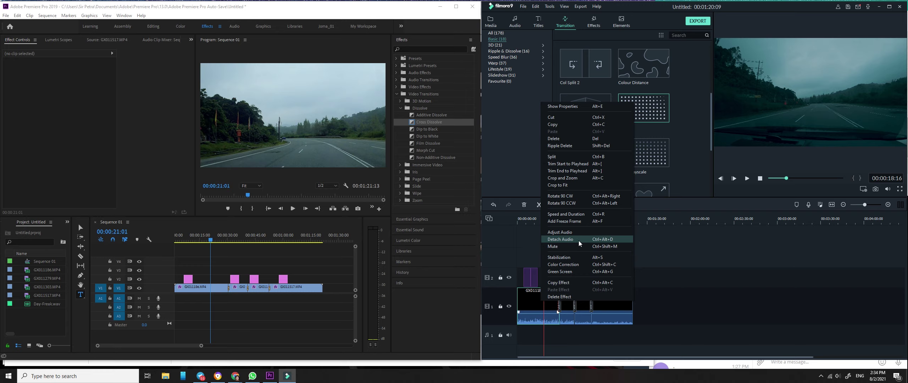
pyautogui.click(652, 230)
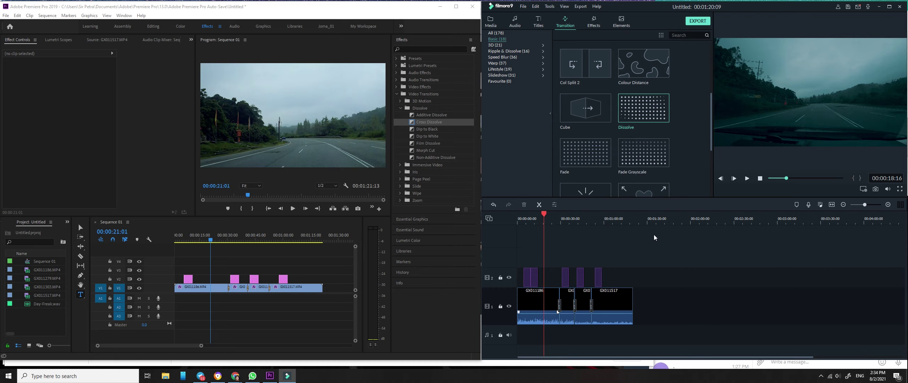
pyautogui.rightClick(552, 298)
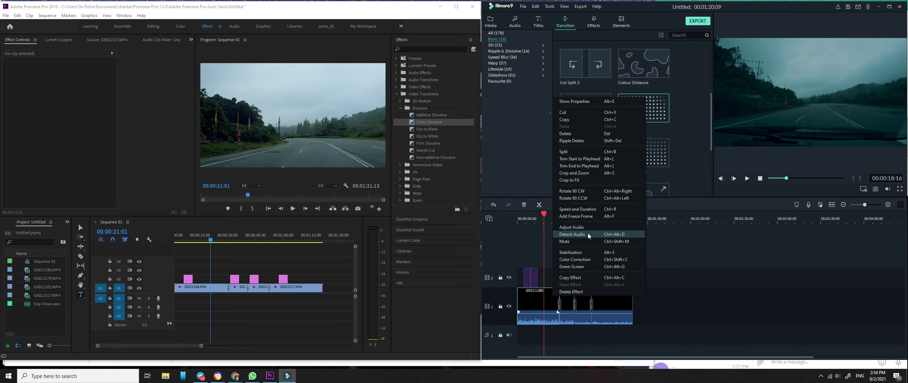
pyautogui.click(588, 234)
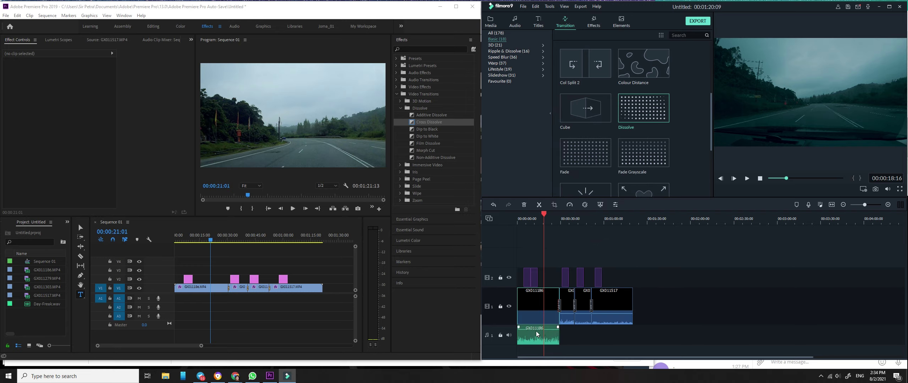
# - Try selecting the three clips after GX011186 together to detach their audio at once
pyautogui.moveTo(613, 332); pyautogui.dragTo(566, 312)
pyautogui.rightClick(620, 318)
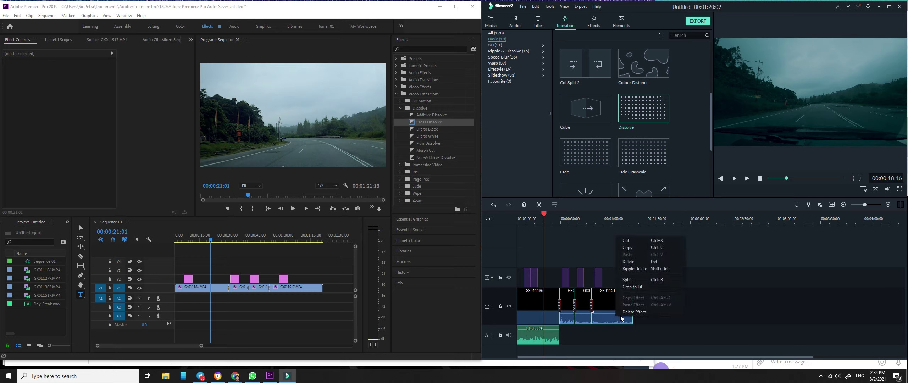
pyautogui.click(686, 323)
pyautogui.moveTo(683, 324); pyautogui.dragTo(568, 323)
pyautogui.rightClick(615, 318)
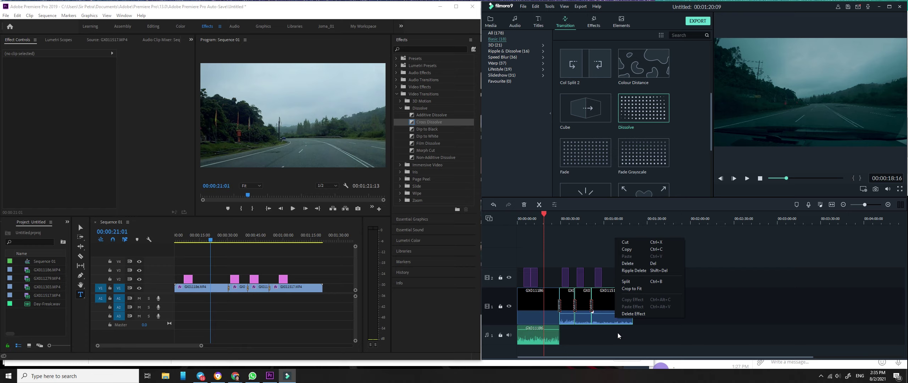
pyautogui.click(618, 334)
# - Detach audio from the two short middle clips and GX011517, then delete the separated audio
pyautogui.rightClick(567, 322)
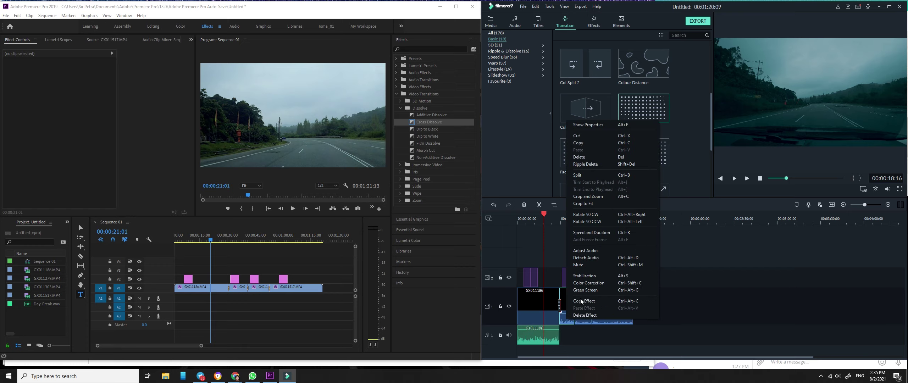
pyautogui.click(587, 259)
pyautogui.rightClick(585, 316)
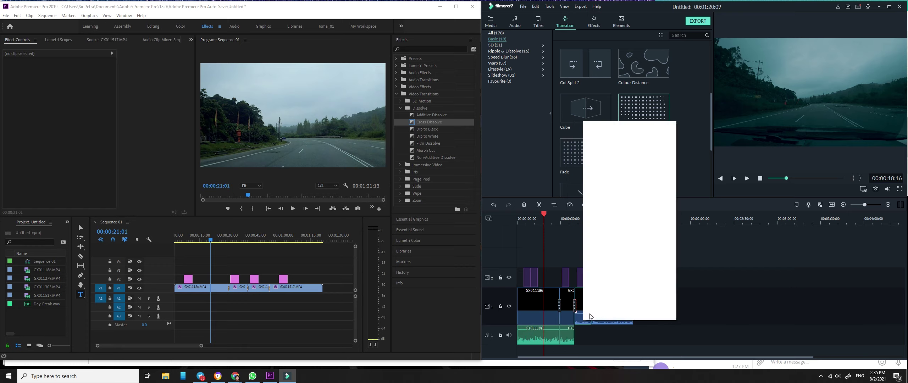
pyautogui.click(607, 259)
pyautogui.rightClick(611, 322)
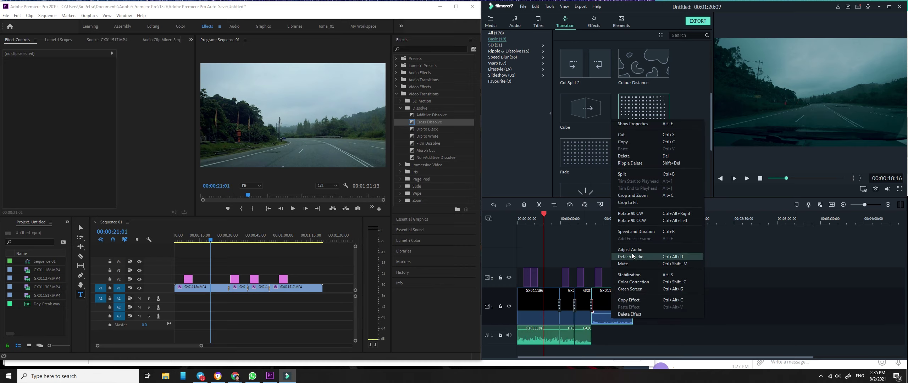
pyautogui.click(633, 259)
pyautogui.click(590, 305)
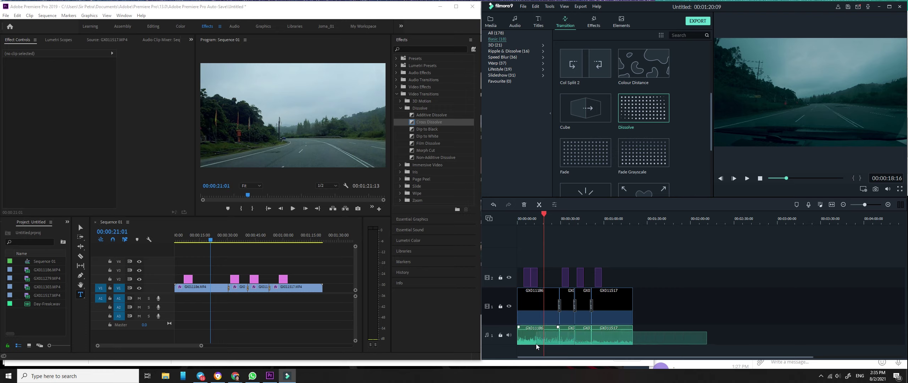
pyautogui.press('Delete')
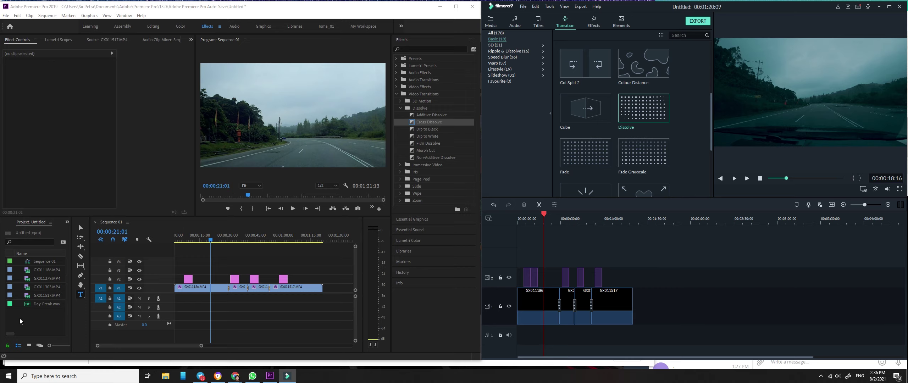
# - Select the Day-Freak.wav music in Premiere Pro's Project panel
pyautogui.click(42, 303)
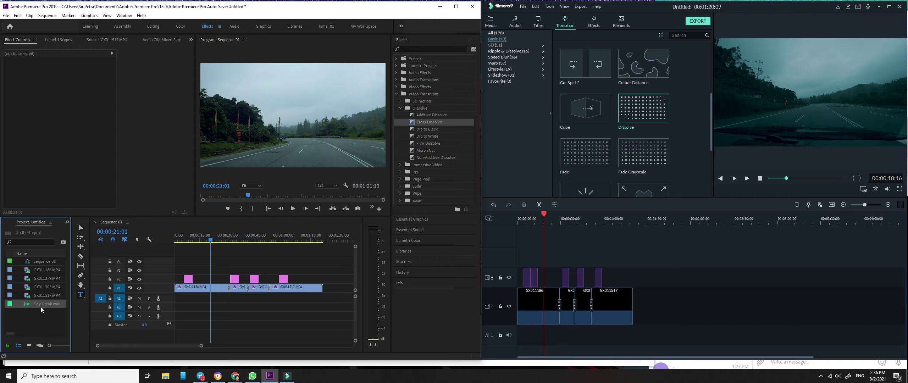
# - Place Day-Freak.wav on track A1 at 00:00 and select the new music clip
pyautogui.moveTo(39, 303); pyautogui.dragTo(176, 301)
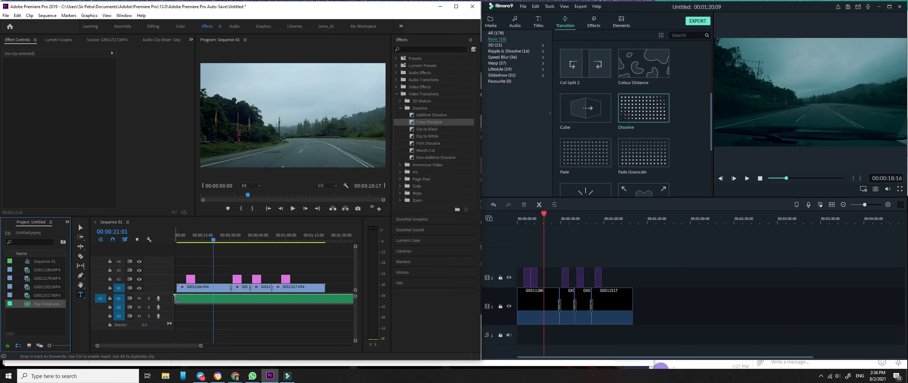
pyautogui.moveTo(176, 301); pyautogui.dragTo(177, 300)
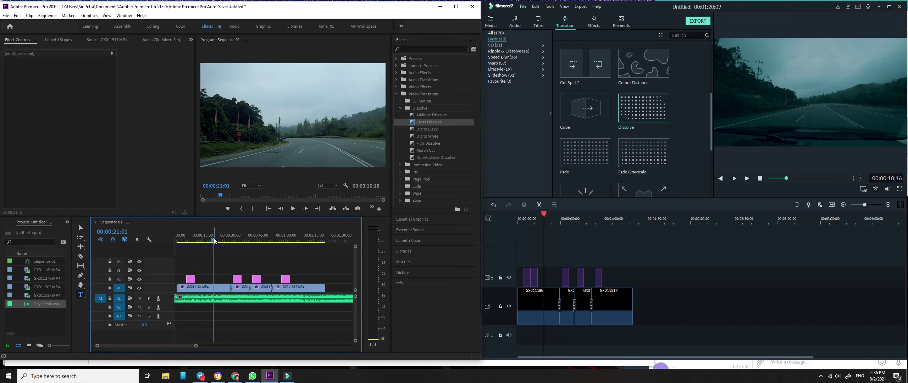
pyautogui.click(306, 242)
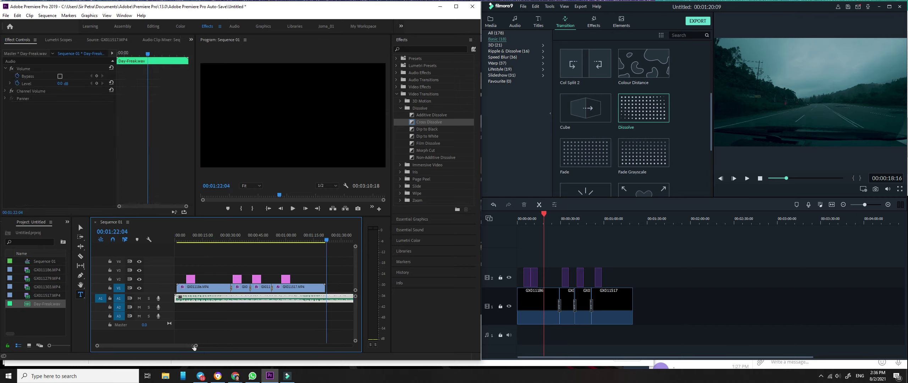
# - Position the playhead exactly at the end of the GX011517 clip
pyautogui.moveTo(196, 346); pyautogui.dragTo(240, 345)
pyautogui.scroll(5, 240, 347)
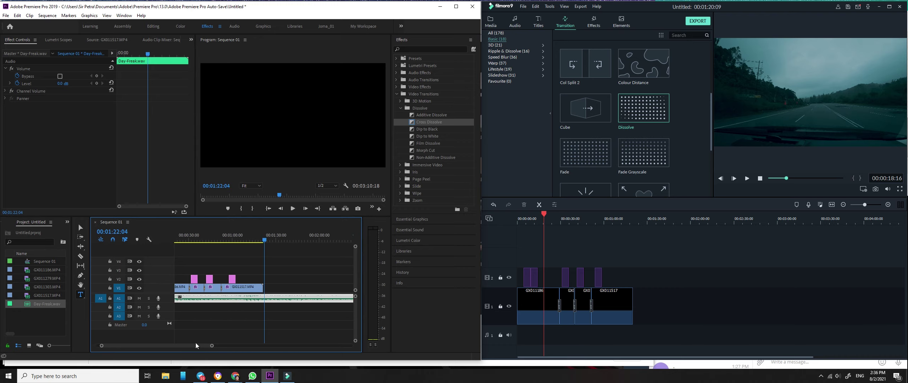
pyautogui.moveTo(191, 345); pyautogui.dragTo(162, 346)
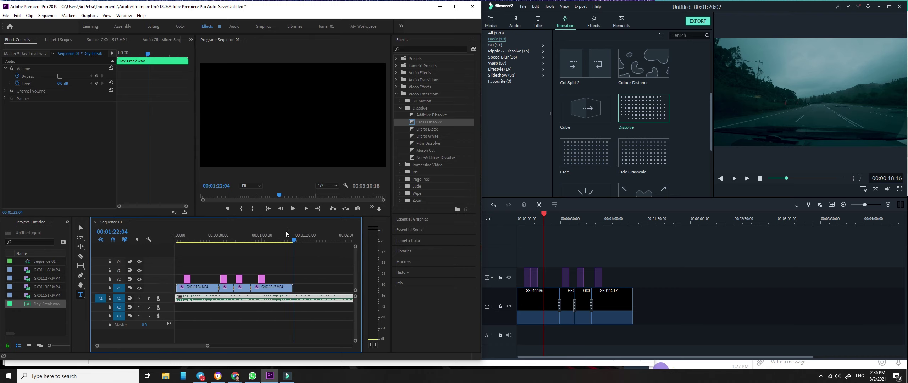
pyautogui.moveTo(293, 241); pyautogui.dragTo(295, 246)
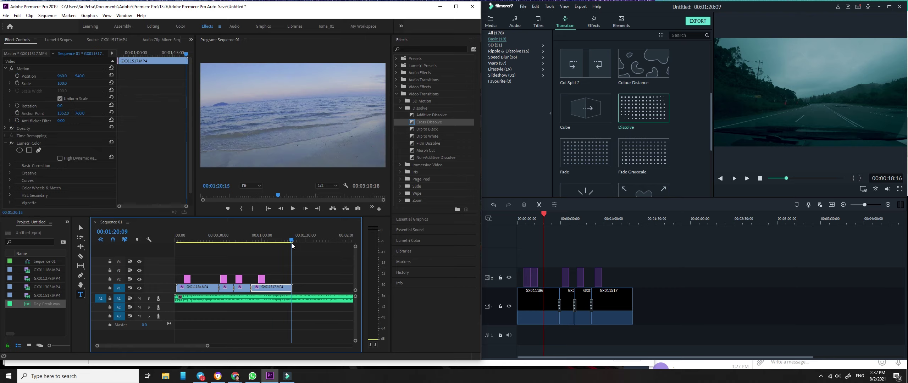
pyautogui.moveTo(295, 246); pyautogui.dragTo(292, 242)
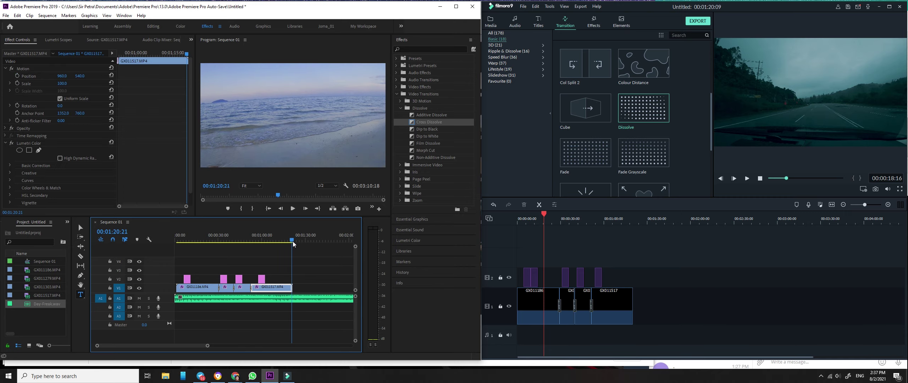
pyautogui.moveTo(292, 241); pyautogui.dragTo(292, 241)
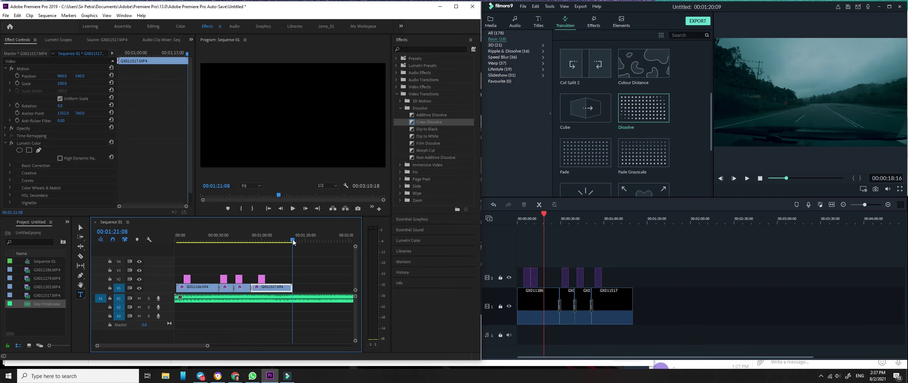
pyautogui.click(291, 241)
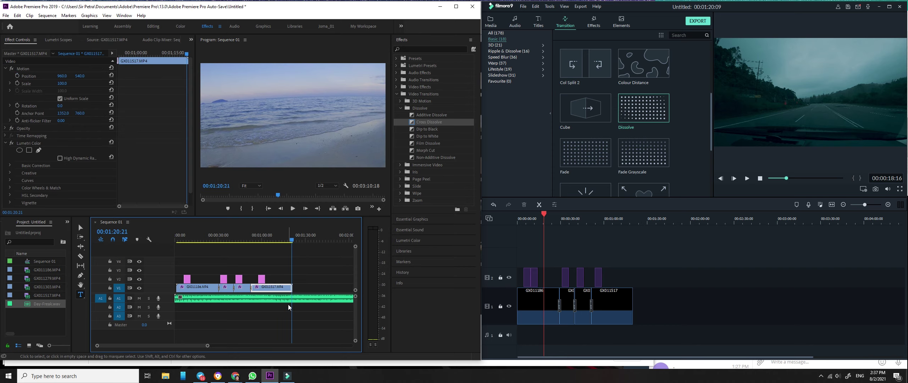
# - Razor-cut the music at the playhead and delete the tail beyond the video
pyautogui.press('c')
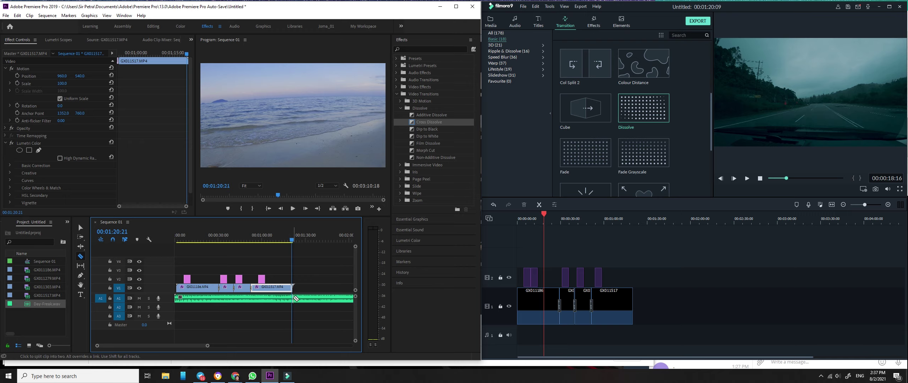
pyautogui.click(292, 298)
pyautogui.press('v')
pyautogui.click(280, 300)
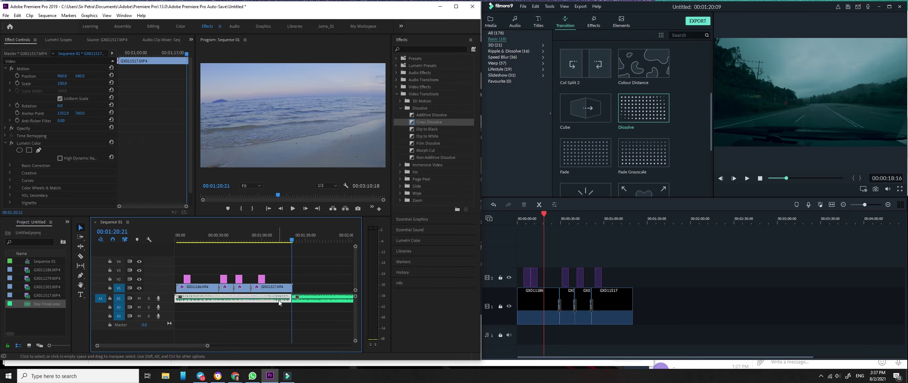
pyautogui.click(315, 300)
pyautogui.press('Delete')
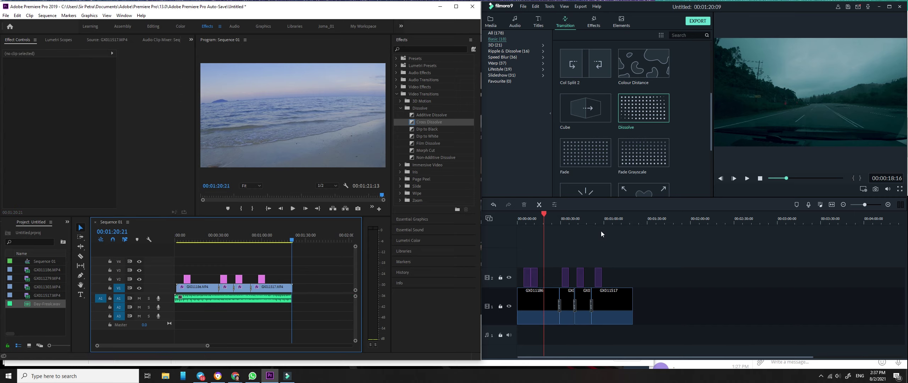
# - In Filmora9, drag Day-Freak from the Media bin onto audio track 1 at 0:00
pyautogui.click(557, 244)
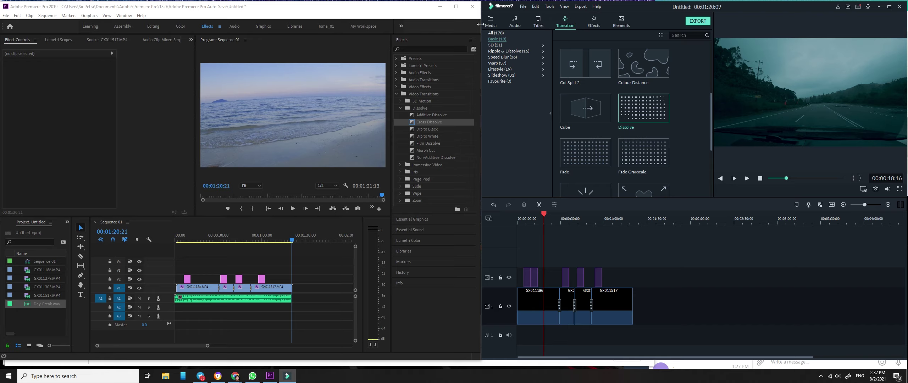
pyautogui.click(493, 22)
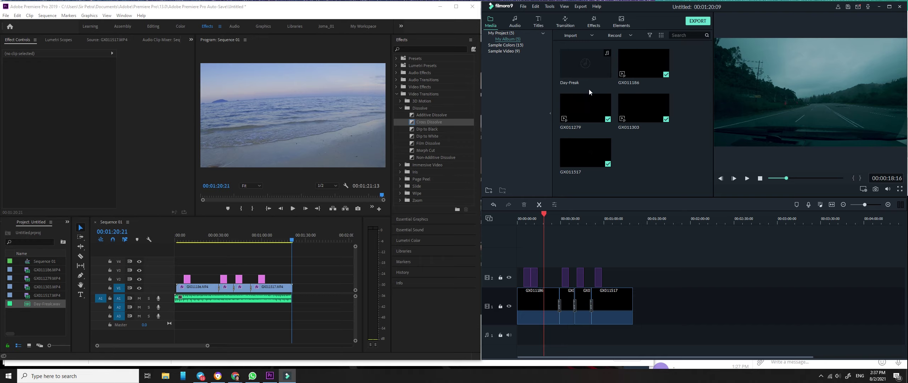
pyautogui.moveTo(596, 67)
pyautogui.mouseDown()
pyautogui.moveTo(646, 311)
pyautogui.moveTo(514, 340)
pyautogui.mouseUp()
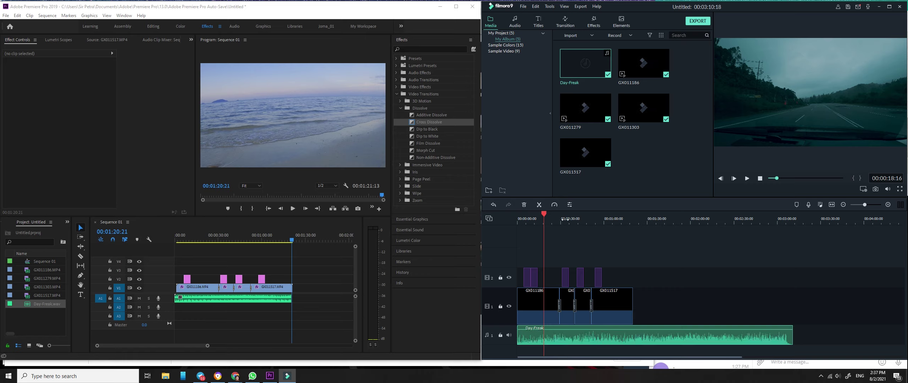
pyautogui.scroll(3, 552, 225)
pyautogui.scroll(-3, 552, 225)
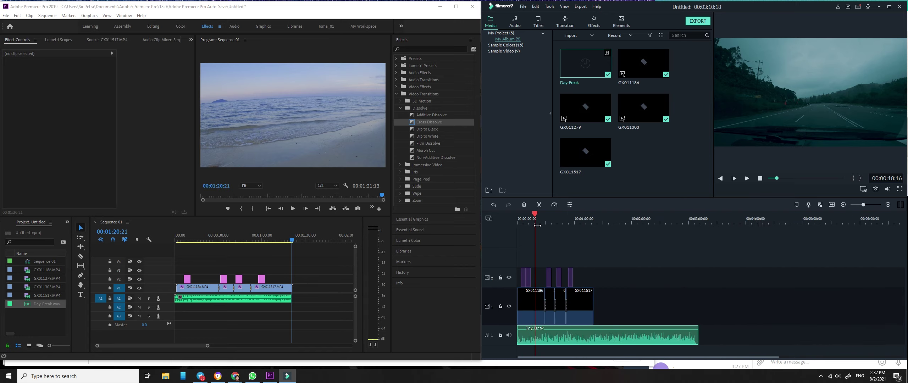
pyautogui.moveTo(625, 219); pyautogui.dragTo(631, 219)
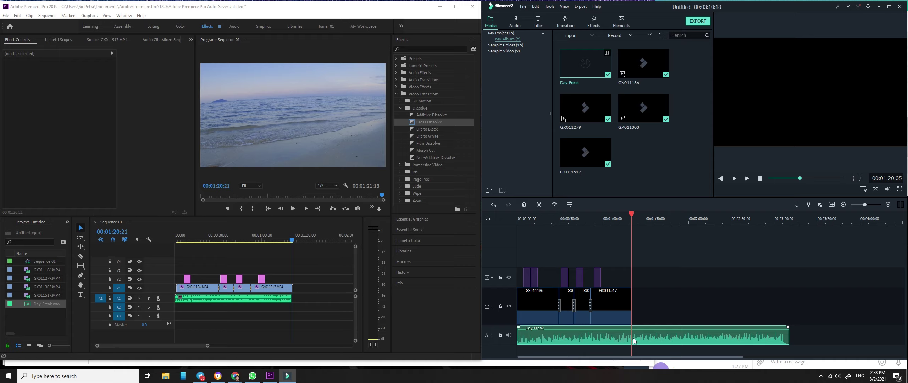
# - Split the Filmora9 music at the video's end, delete its tail, and jump back to the start
pyautogui.hotkey('ctrl', 'b')
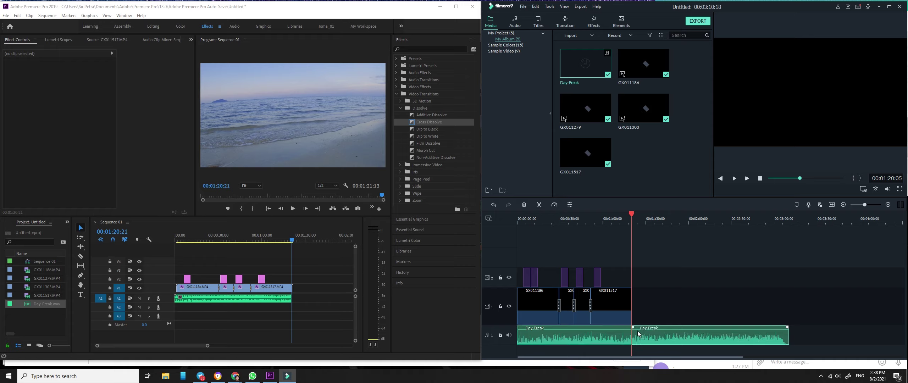
pyautogui.moveTo(639, 330); pyautogui.dragTo(683, 333)
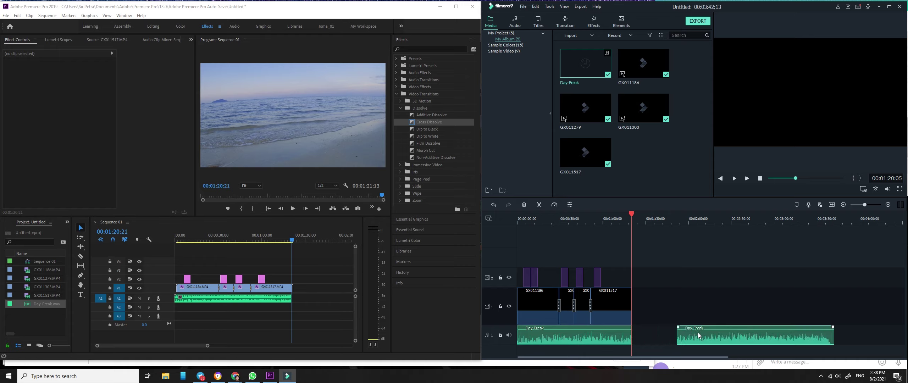
pyautogui.press('Delete')
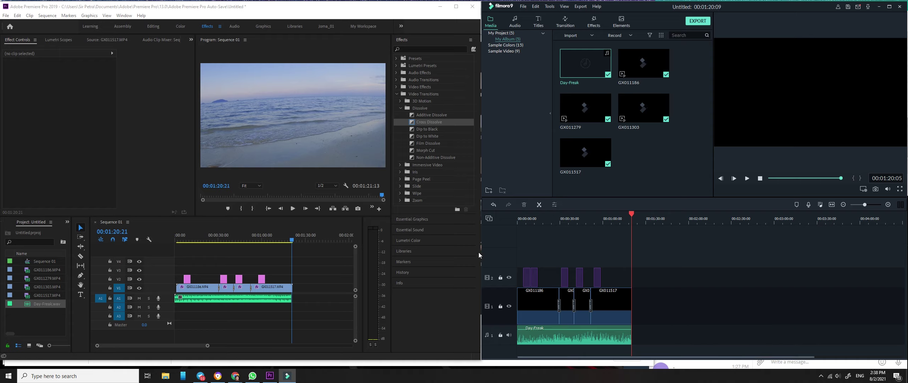
pyautogui.click(533, 215)
pyautogui.press('Home')
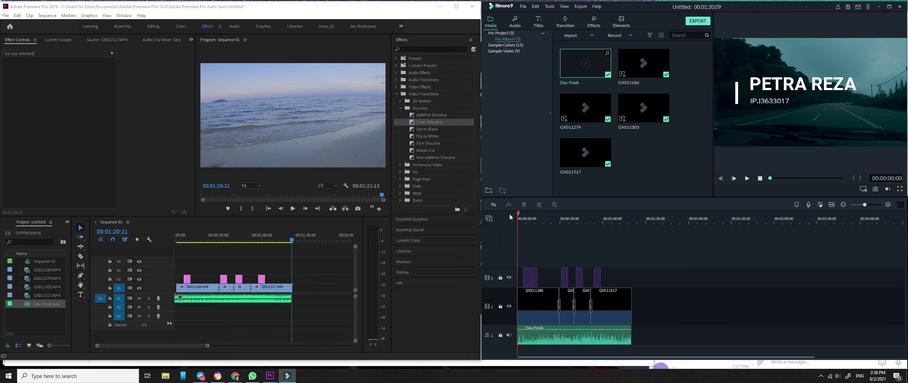
# - Preview the Filmora montage, then play Premiere's sequence from the start to the My Best Trip 2019 title
pyautogui.press('space')
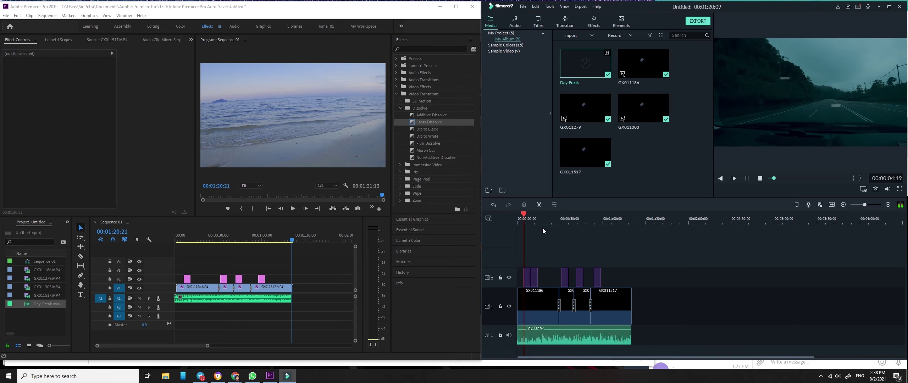
pyautogui.press('space')
pyautogui.moveTo(179, 236); pyautogui.dragTo(170, 240)
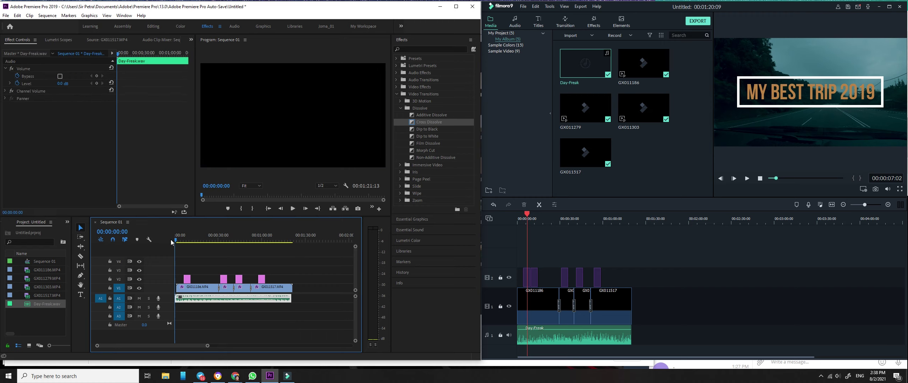
pyautogui.press('space')
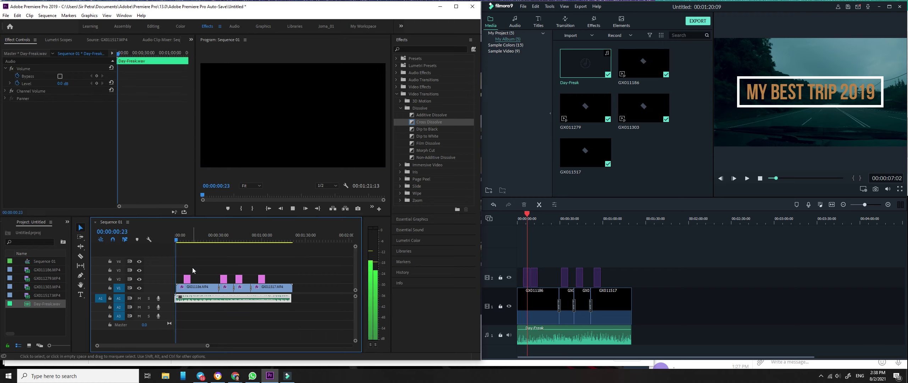
pyautogui.moveTo(184, 260)
pyautogui.mouseDown()
pyautogui.moveTo(259, 292)
pyautogui.moveTo(188, 245)
pyautogui.mouseUp()
pyautogui.press('space')
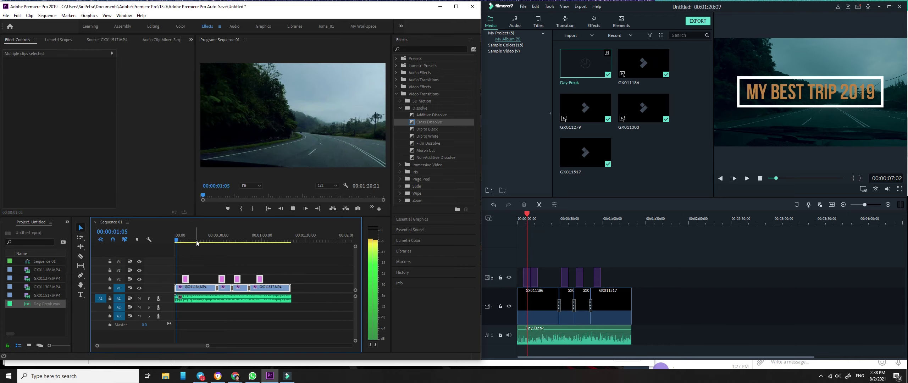
pyautogui.press('j')
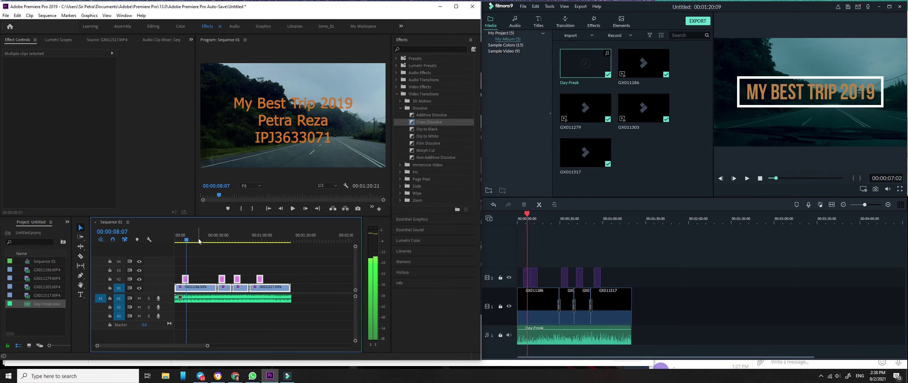
pyautogui.press('space')
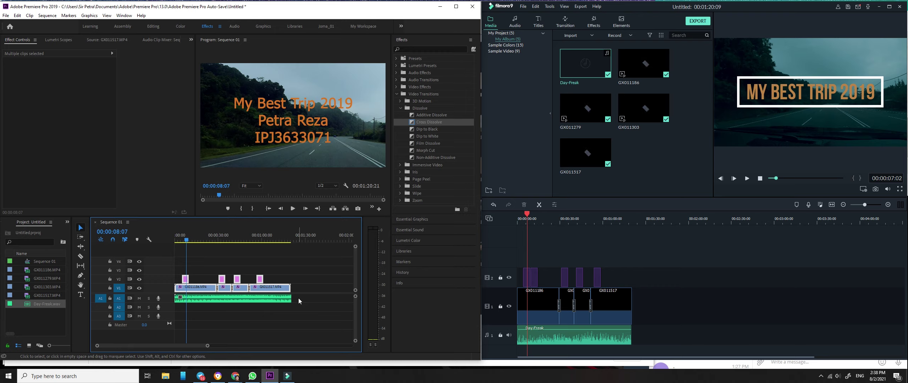
pyautogui.click(631, 333)
pyautogui.moveTo(630, 335)
pyautogui.mouseDown()
pyautogui.moveTo(840, 325)
pyautogui.moveTo(837, 337)
pyautogui.moveTo(632, 335)
pyautogui.mouseUp()
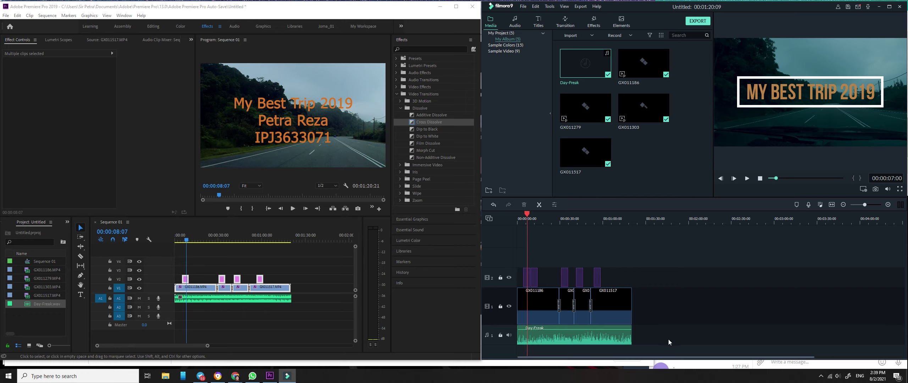
pyautogui.moveTo(568, 332); pyautogui.dragTo(732, 333)
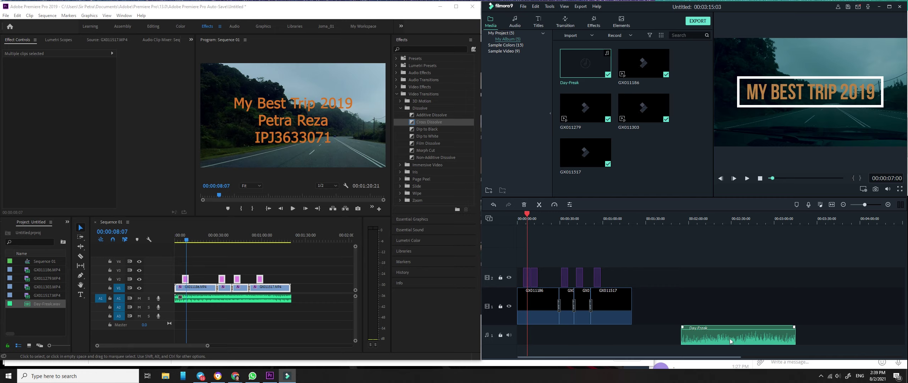
pyautogui.moveTo(739, 332); pyautogui.dragTo(573, 333)
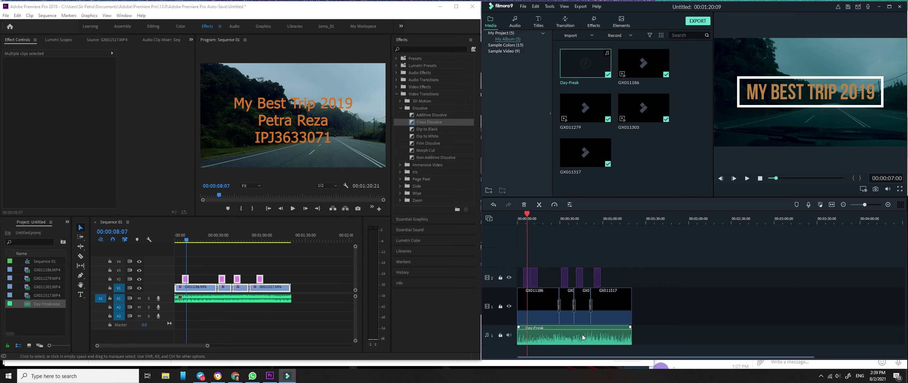
# - Drag Day-Freak.wav's right edge on A1 so the sequence ends at 00:01:20:07
pyautogui.click(256, 253)
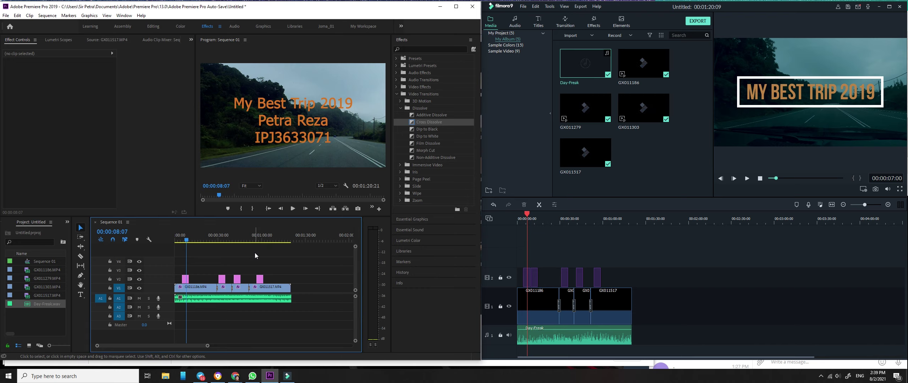
pyautogui.click(290, 298)
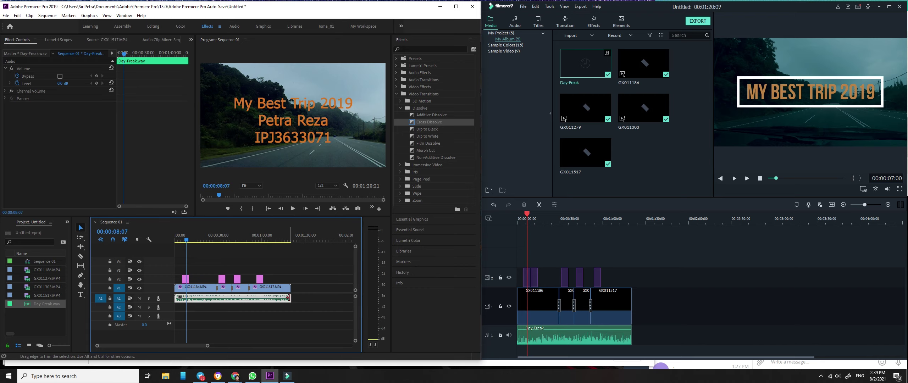
pyautogui.moveTo(289, 298); pyautogui.dragTo(297, 299)
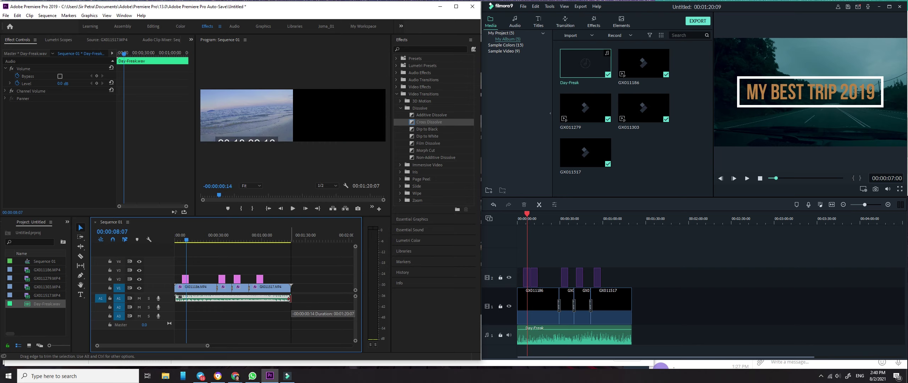
pyautogui.click(307, 289)
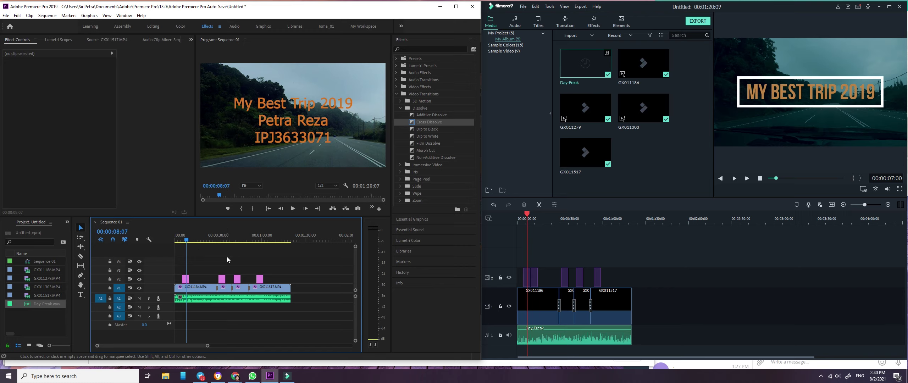
pyautogui.click(187, 242)
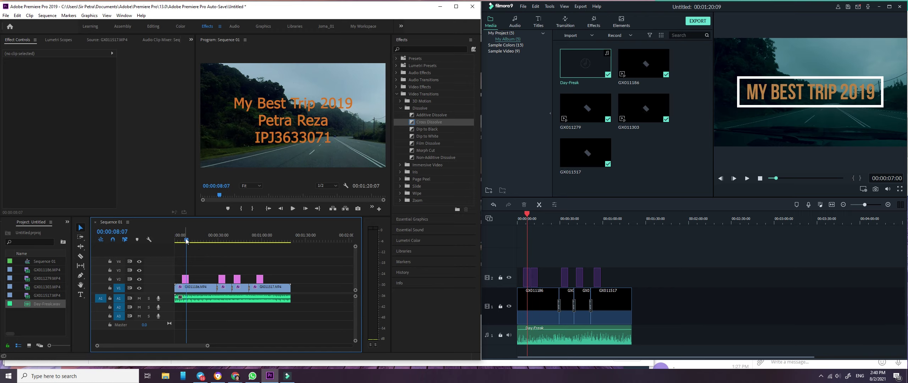
pyautogui.click(218, 241)
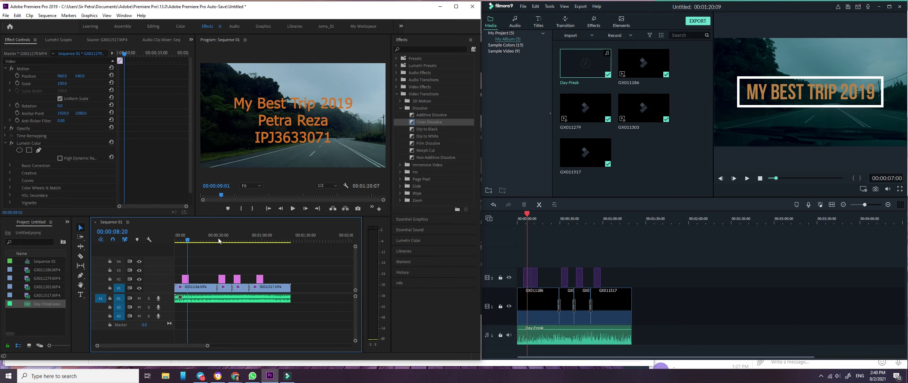
pyautogui.click(185, 242)
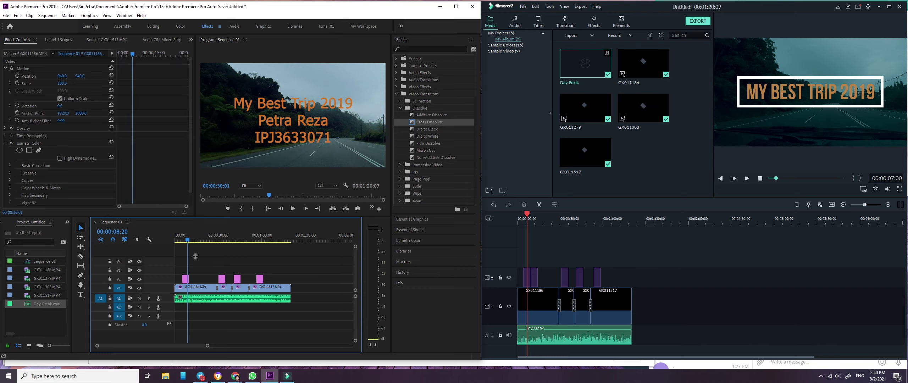
pyautogui.click(201, 279)
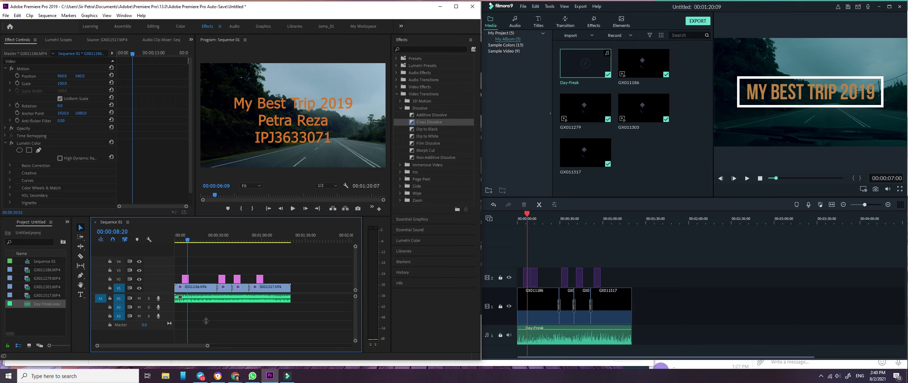
pyautogui.click(197, 252)
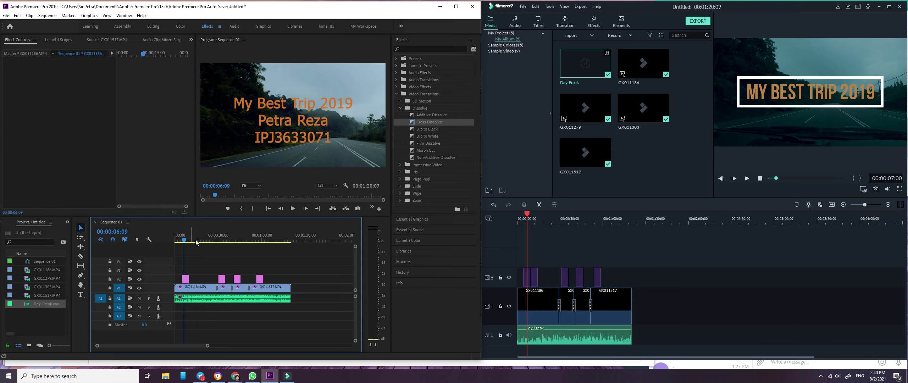
pyautogui.click(196, 239)
pyautogui.click(184, 240)
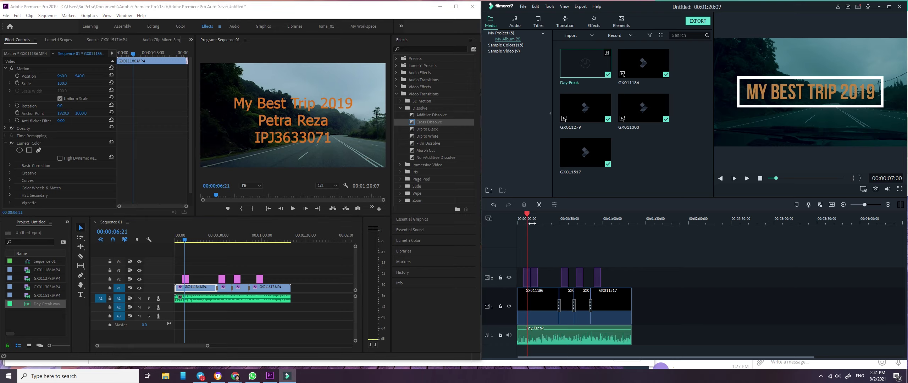
pyautogui.moveTo(527, 215); pyautogui.dragTo(535, 216)
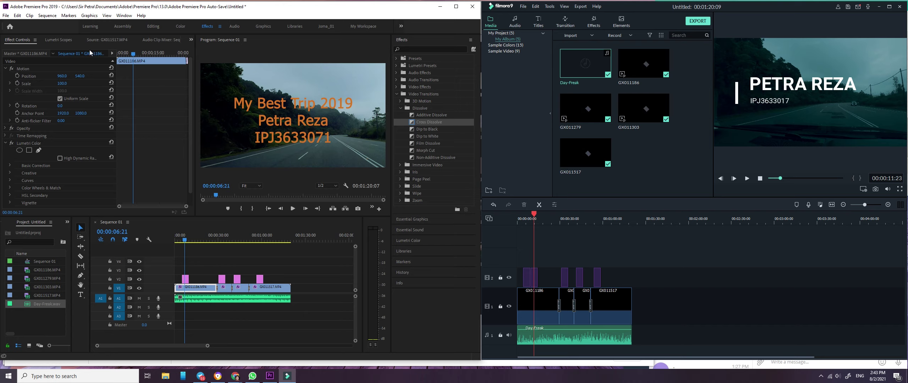
# - Open the Export Settings through File > Export > Media
pyautogui.click(6, 15)
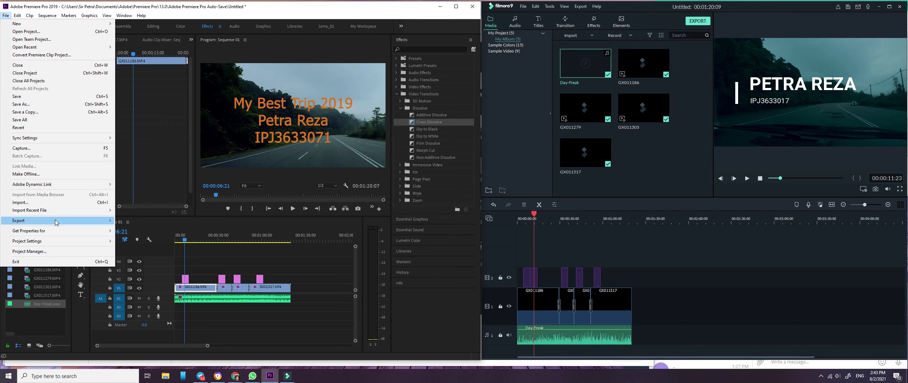
pyautogui.moveTo(57, 222)
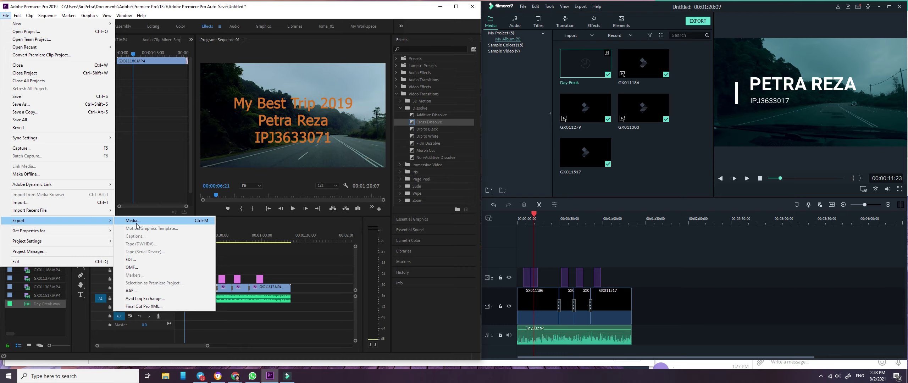
pyautogui.click(155, 221)
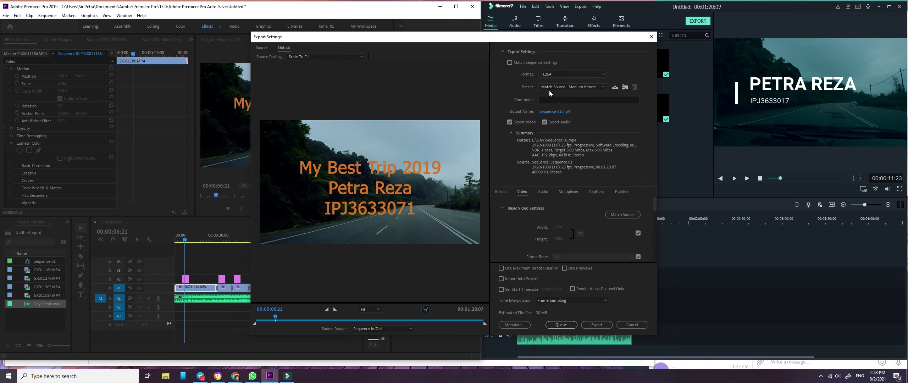
pyautogui.click(583, 88)
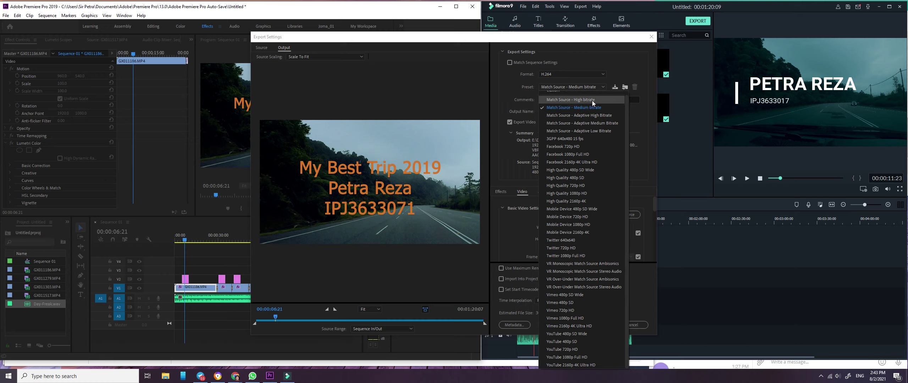
pyautogui.click(592, 101)
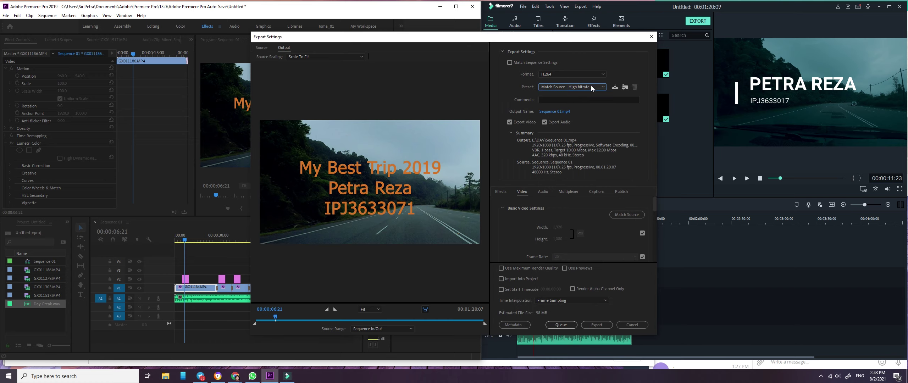
pyautogui.click(591, 85)
pyautogui.click(585, 94)
# - Save the export to the Desktop named with the student's name, ID and WORKSHOP3
pyautogui.click(564, 113)
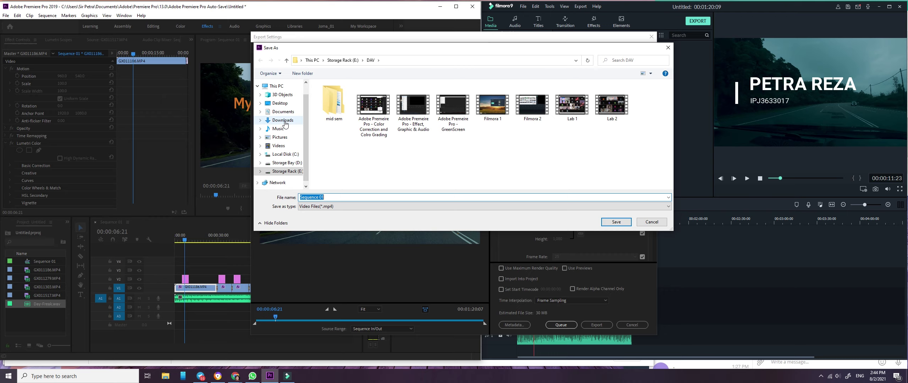
pyautogui.click(280, 103)
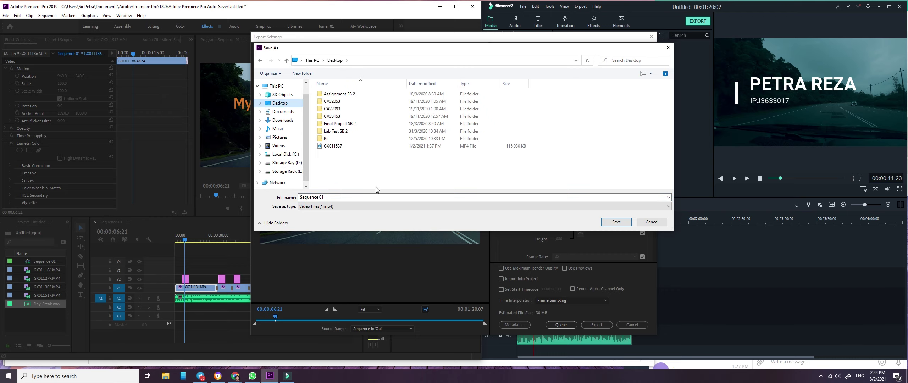
pyautogui.click(379, 198)
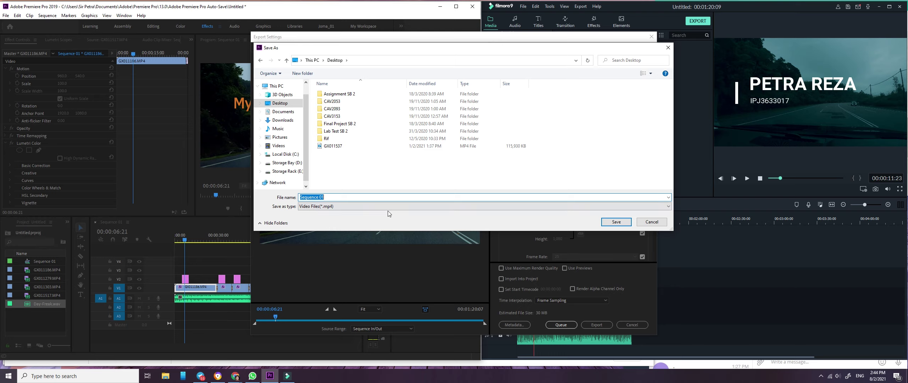
pyautogui.write('wORKSH')
pyautogui.press('BackSpace')
pyautogui.press('BackSpace')
pyautogui.press('BackSpace')
pyautogui.press('BackSpace')
pyautogui.press('BackSpace')
pyautogui.press('Tab')
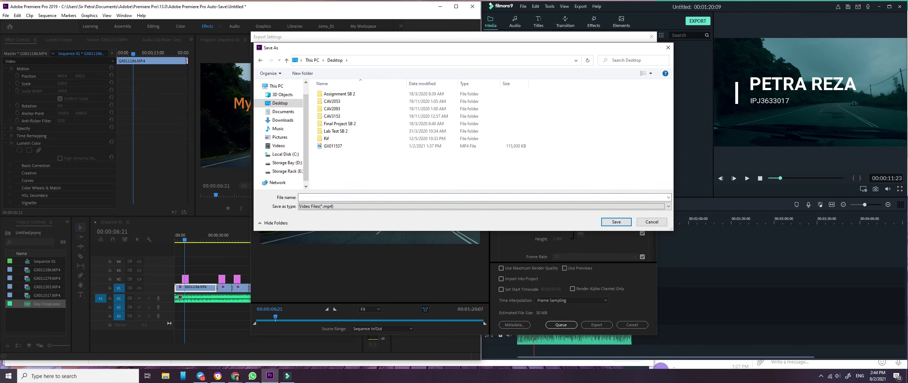
pyautogui.click(318, 198)
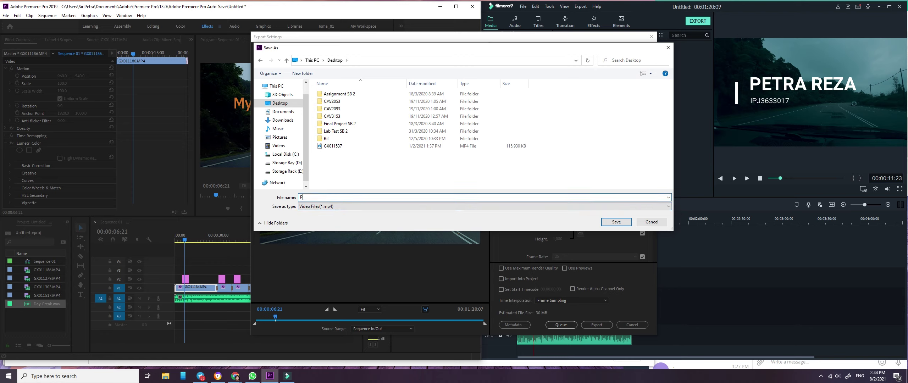
pyautogui.write('WORKSHOP3')
pyautogui.click(618, 221)
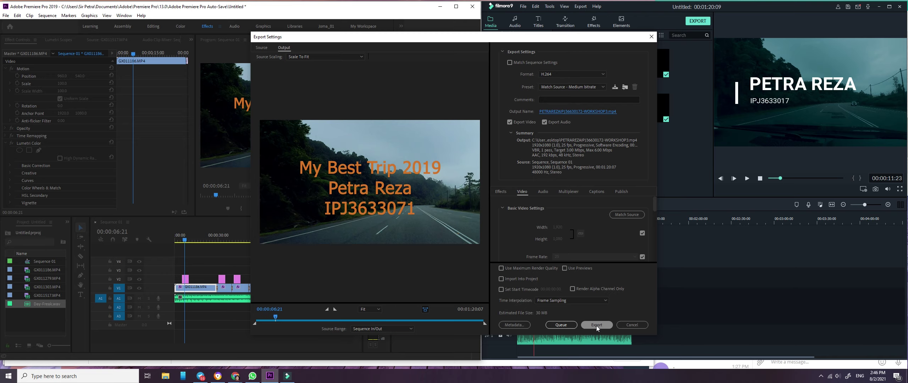
# - Start encoding Sequence 01, abort it with Esc, and close Premiere's Export Settings
pyautogui.click(597, 325)
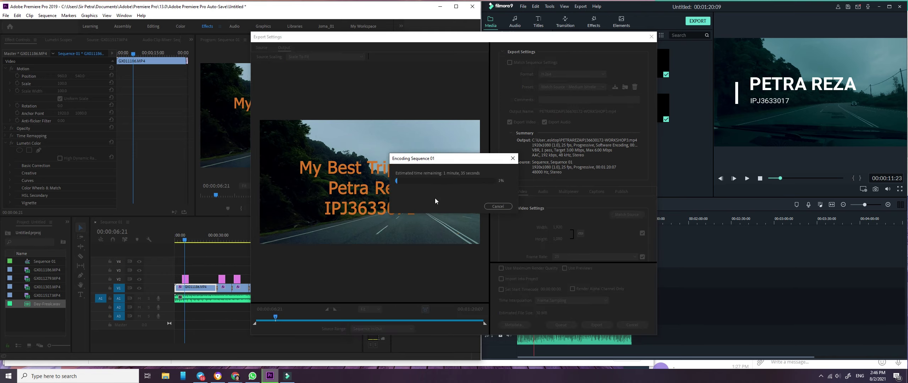
pyautogui.click(539, 323)
pyautogui.press('Escape')
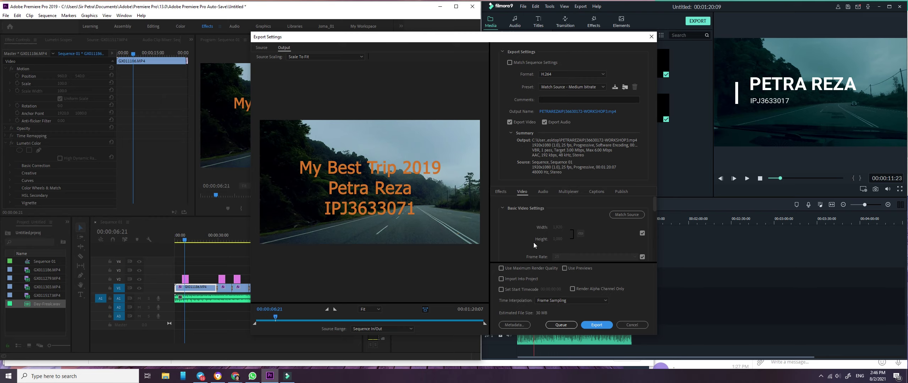
pyautogui.click(630, 324)
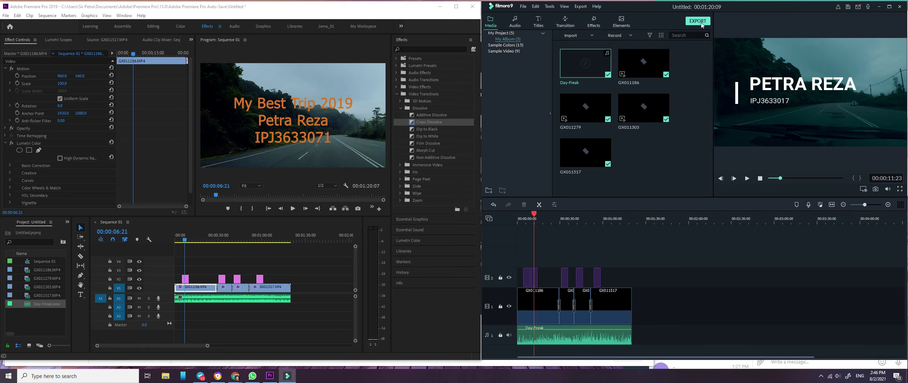
# - In Filmora9's export settings, rename the video to the student's name and ID plus '-WORKSHOP 3'
pyautogui.click(700, 22)
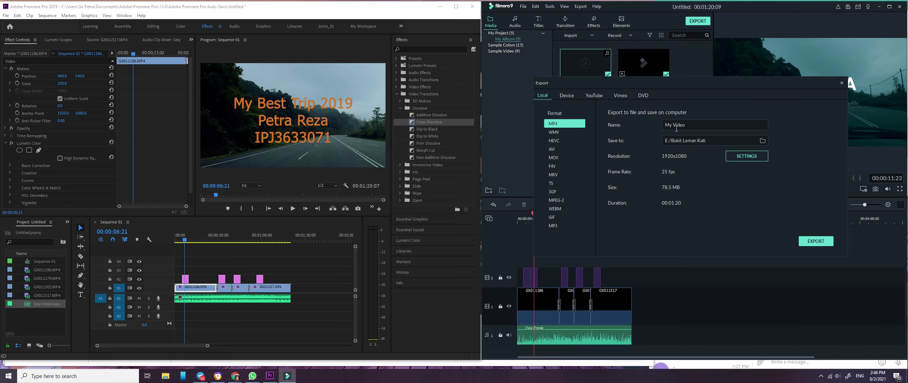
pyautogui.moveTo(693, 126); pyautogui.dragTo(656, 123)
pyautogui.write('p')
pyautogui.write('-')
pyautogui.write('W')
pyautogui.write('OR')
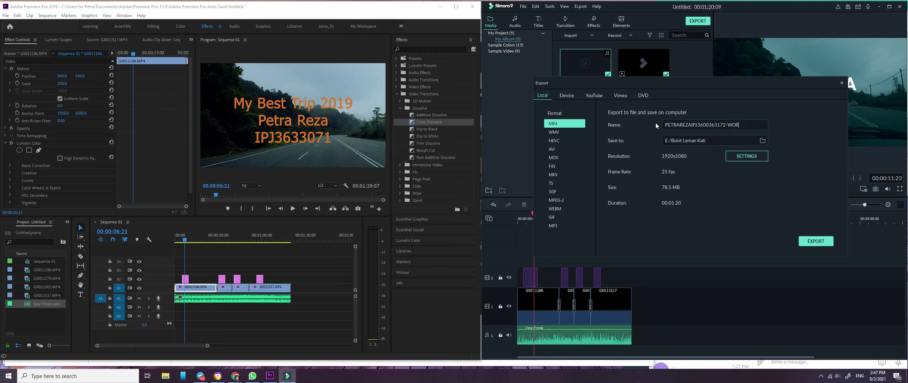
pyautogui.write('KSHOP 3')
# - Set Filmora9's export save location to the Desktop folder
pyautogui.click(760, 140)
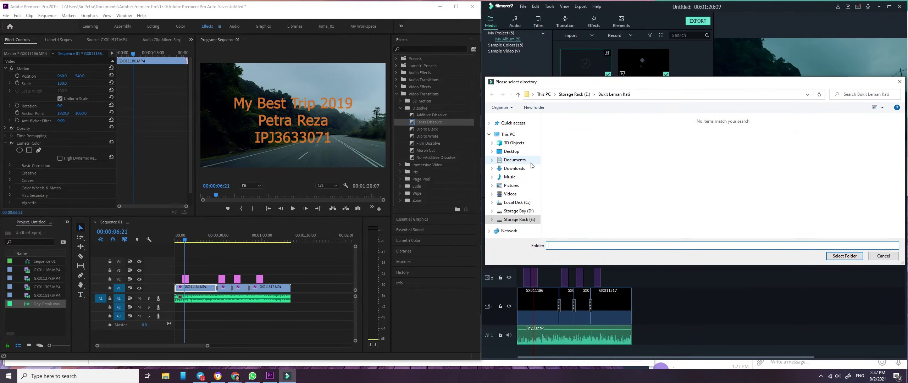
pyautogui.click(526, 155)
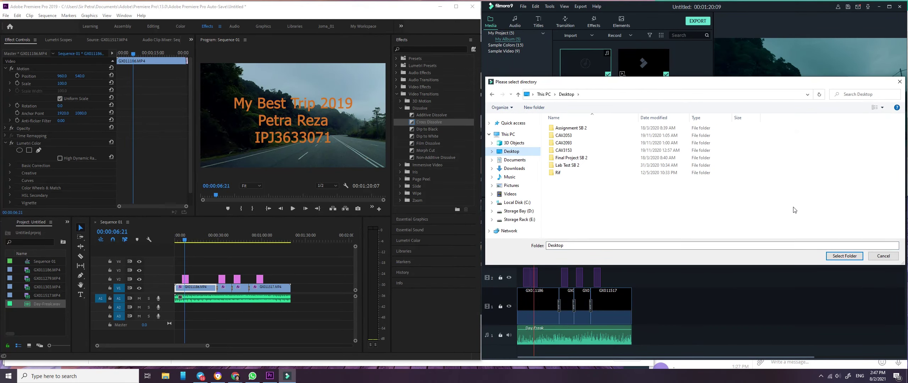
pyautogui.click(842, 256)
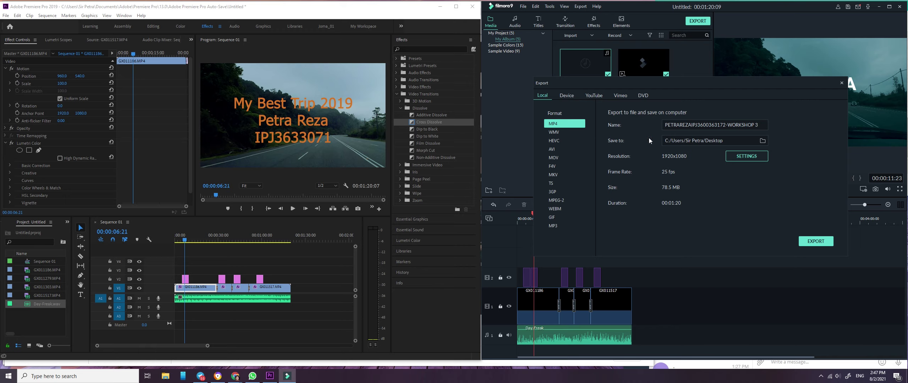
# - Start the MP4 export, then cancel it and confirm aborting the incomplete export
pyautogui.click(816, 241)
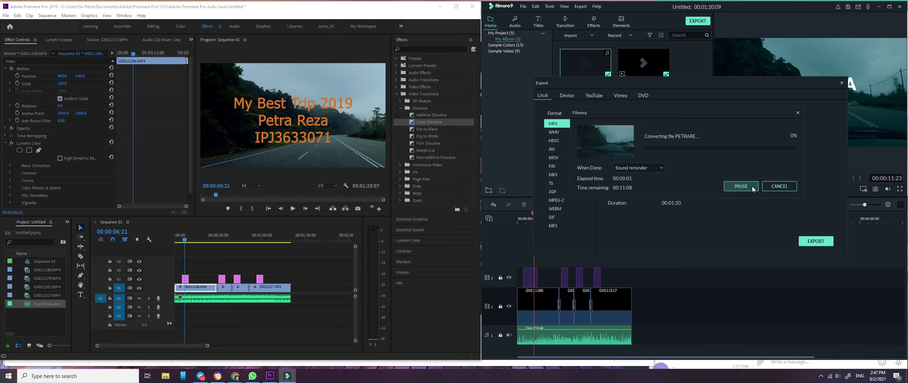
pyautogui.click(777, 186)
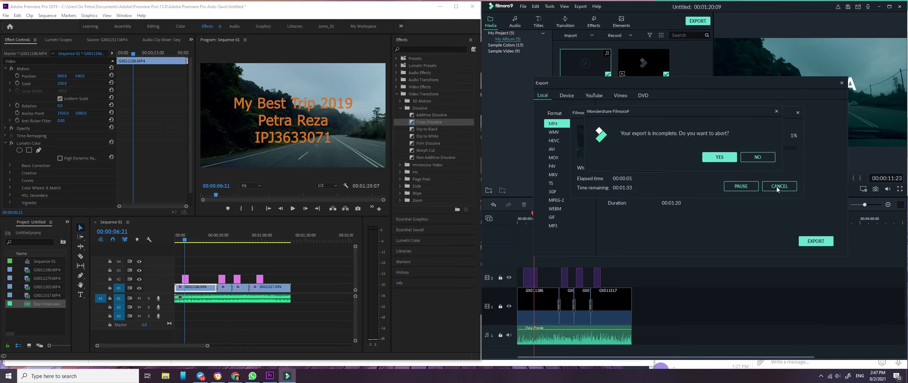
pyautogui.click(715, 158)
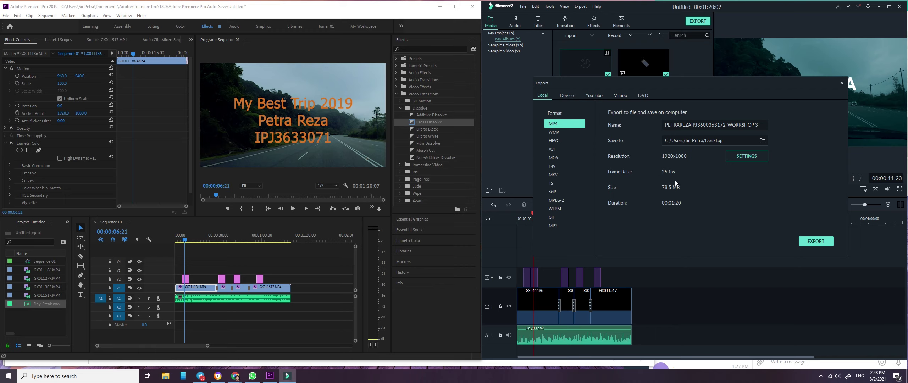
# - Close Filmora9's Export window and hide the screen-sharing notice
pyautogui.click(841, 82)
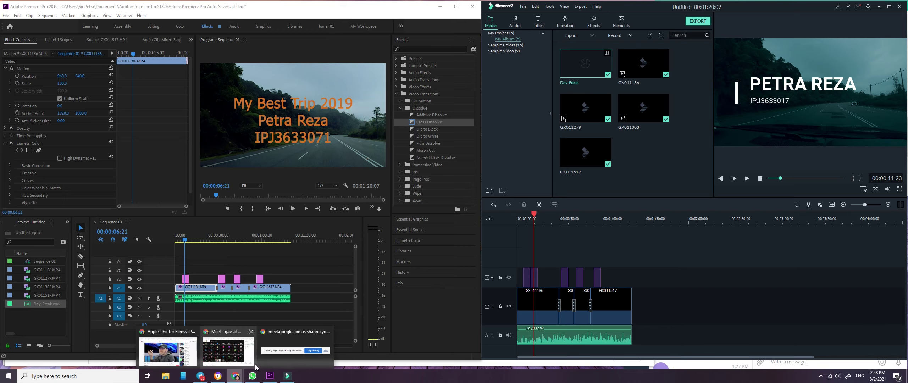
pyautogui.click(234, 352)
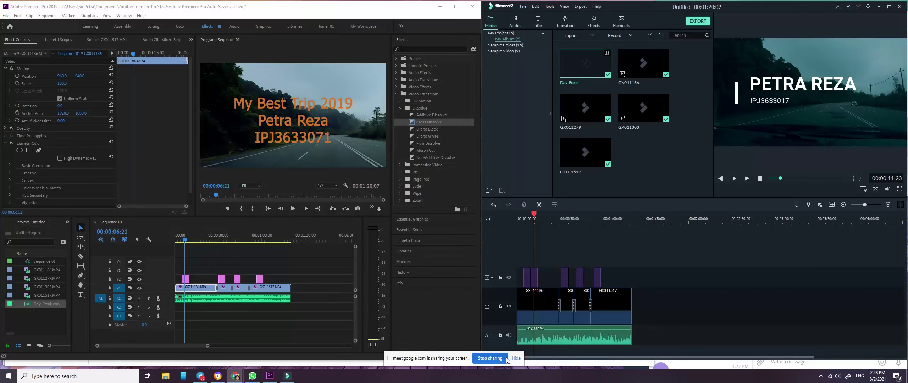
pyautogui.click(517, 359)
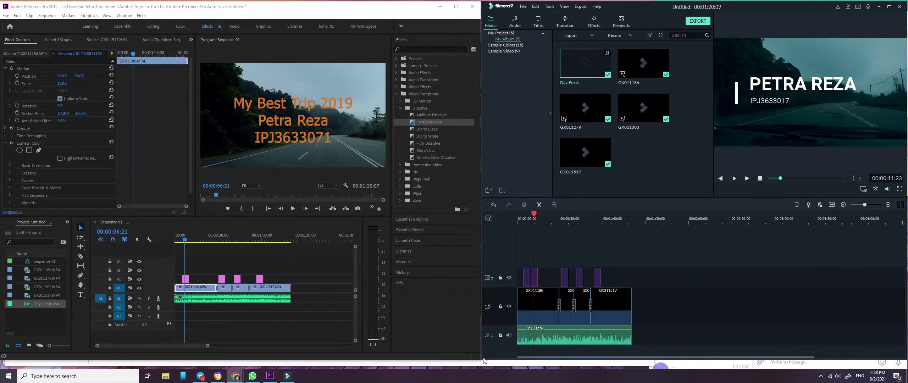
# - Quit Filmora9 and Premiere Pro, declining to save either project
pyautogui.click(900, 7)
pyautogui.click(472, 7)
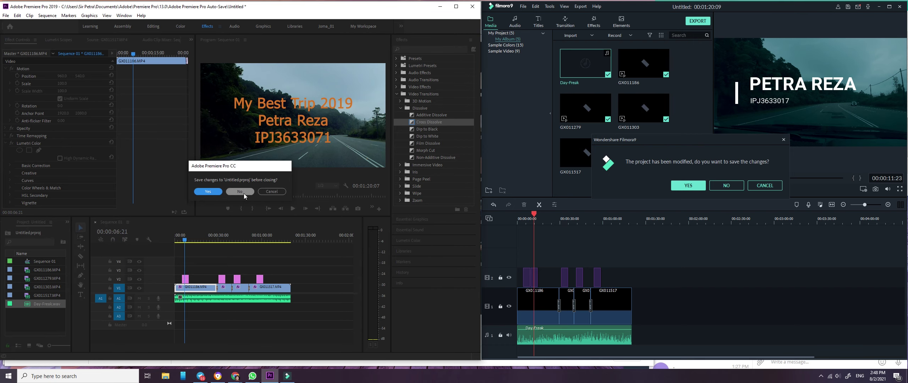
pyautogui.click(240, 192)
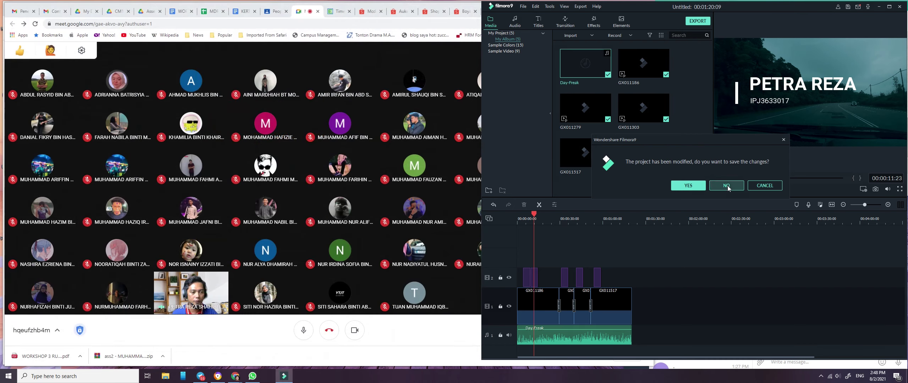
pyautogui.click(727, 185)
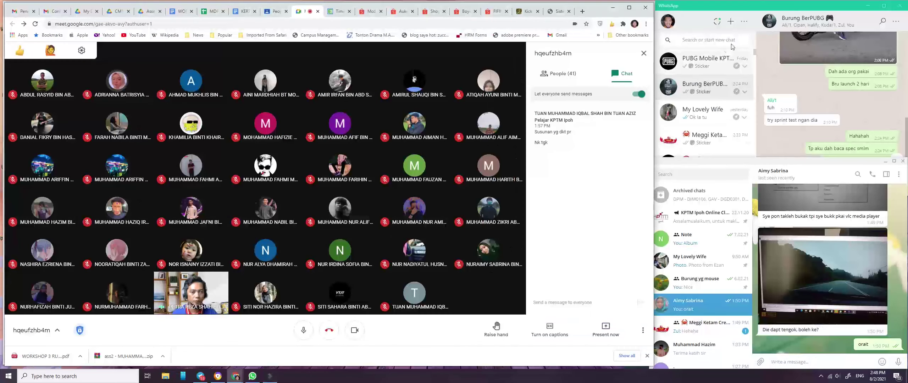
# - Look through the rubric, Drive and Classroom tabs, switch the class page to Classwork, and return to Meet
pyautogui.click(179, 11)
pyautogui.click(147, 11)
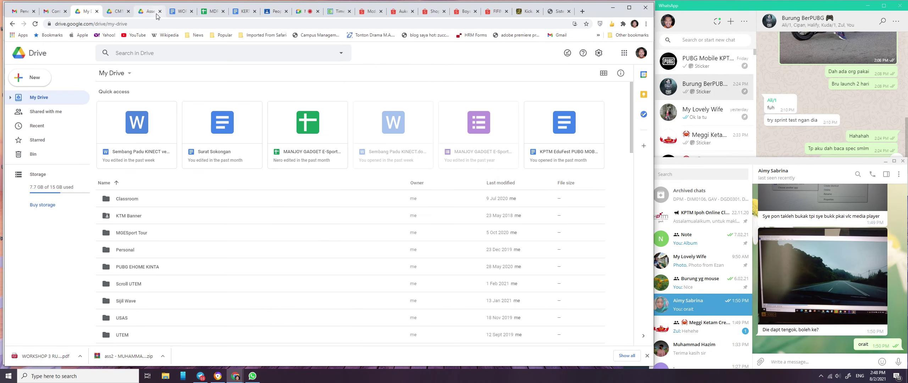
pyautogui.click(266, 13)
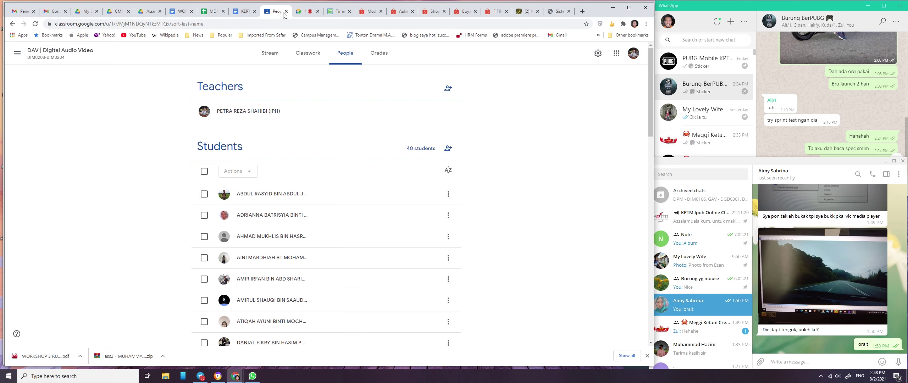
pyautogui.click(283, 57)
pyautogui.click(319, 57)
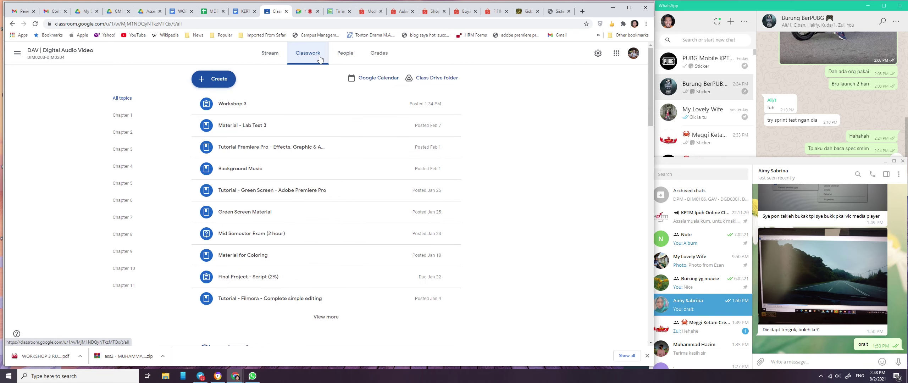
pyautogui.click(304, 11)
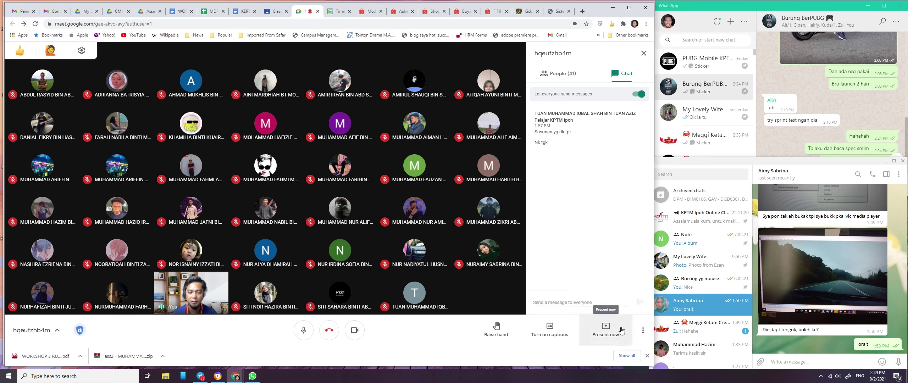
# - Present the DAV Classroom Classwork tab to the Meet call as a single tab
pyautogui.click(621, 330)
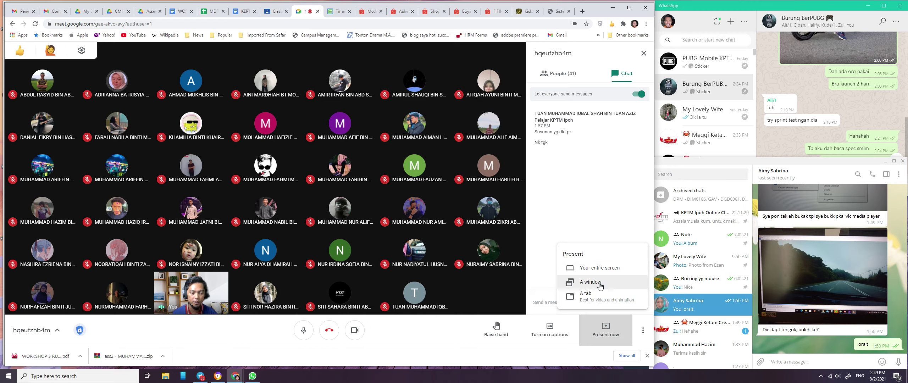
pyautogui.click(595, 300)
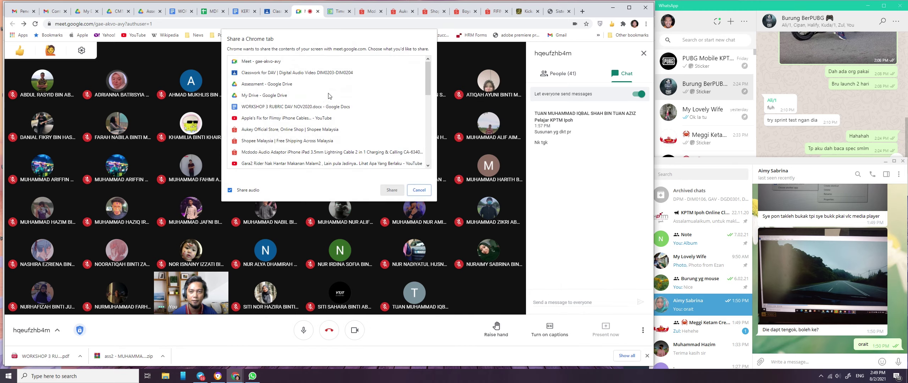
pyautogui.click(306, 73)
pyautogui.click(394, 191)
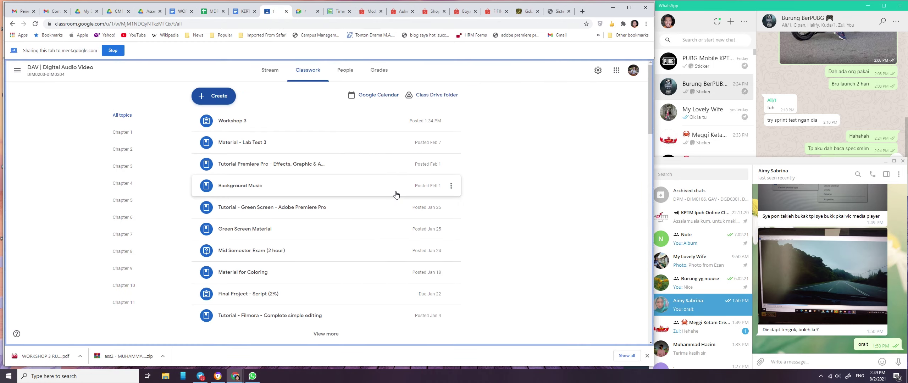